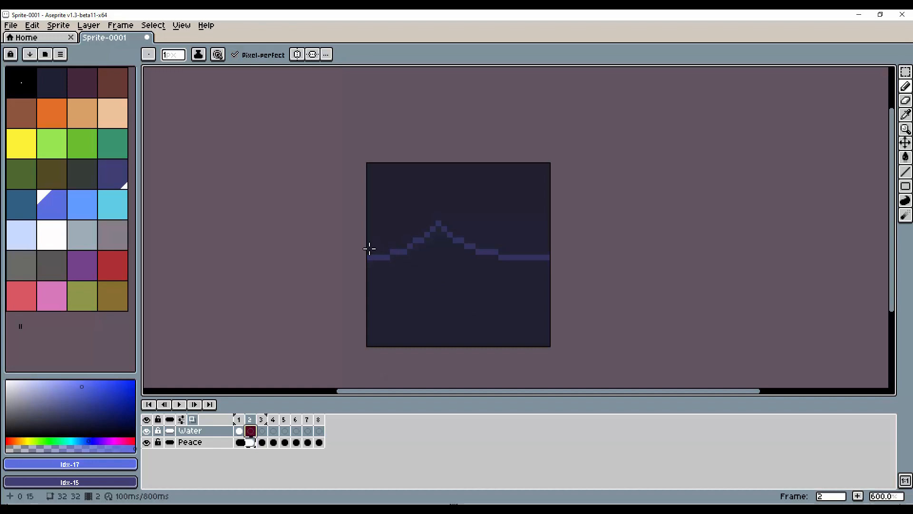
Draw a one-pixel wave line in frame 2 of the Water layer, its rounded crest right of frame 1's peak, and compare both frames.
{"action": "mouse_move", "coordinate": [369, 248]}
{"action": "left_mouse_down"}
{"action": "mouse_move", "coordinate": [418, 250]}
{"action": "mouse_move", "coordinate": [478, 215]}
{"action": "mouse_move", "coordinate": [552, 255]}
{"action": "left_mouse_up"}
{"action": "left_click", "coordinate": [240, 431]}
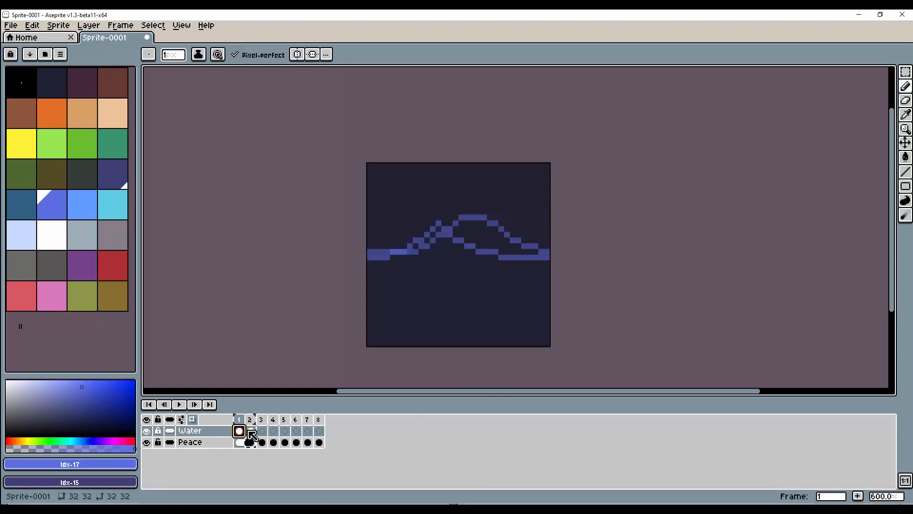
{"action": "left_click", "coordinate": [251, 431]}
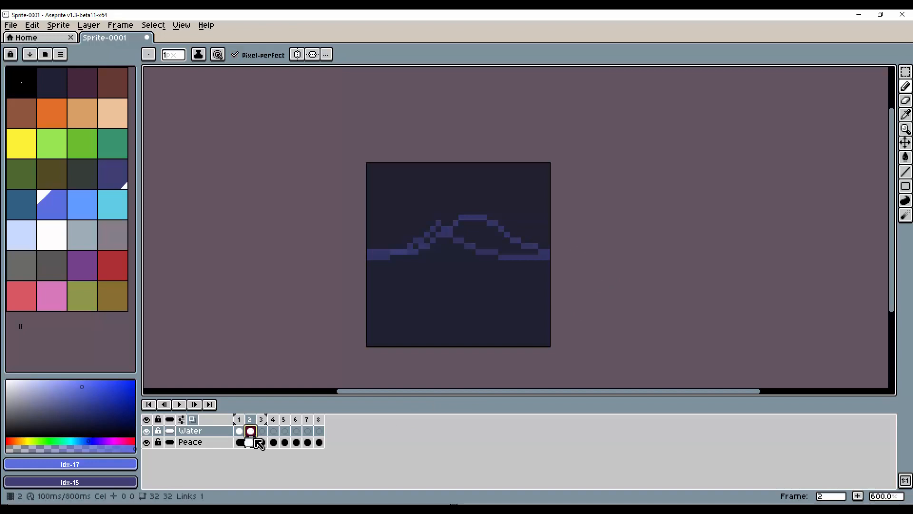
{"action": "left_click", "coordinate": [191, 421]}
{"action": "left_click", "coordinate": [241, 432]}
{"action": "left_click", "coordinate": [249, 431]}
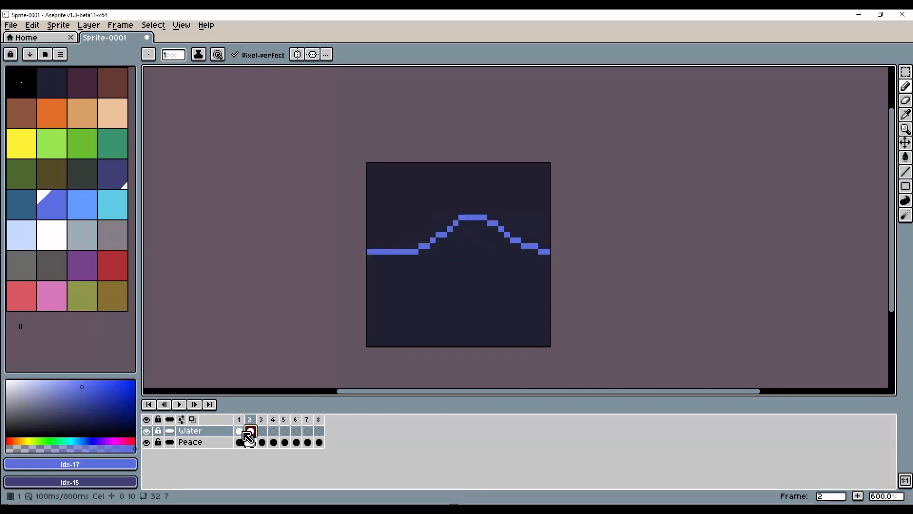
{"action": "left_click", "coordinate": [239, 431]}
{"action": "left_click", "coordinate": [250, 431]}
Draw the wave line in frame 3 with its crest shifted further right, using the onion skin as a guide.
{"action": "left_click", "coordinate": [261, 431]}
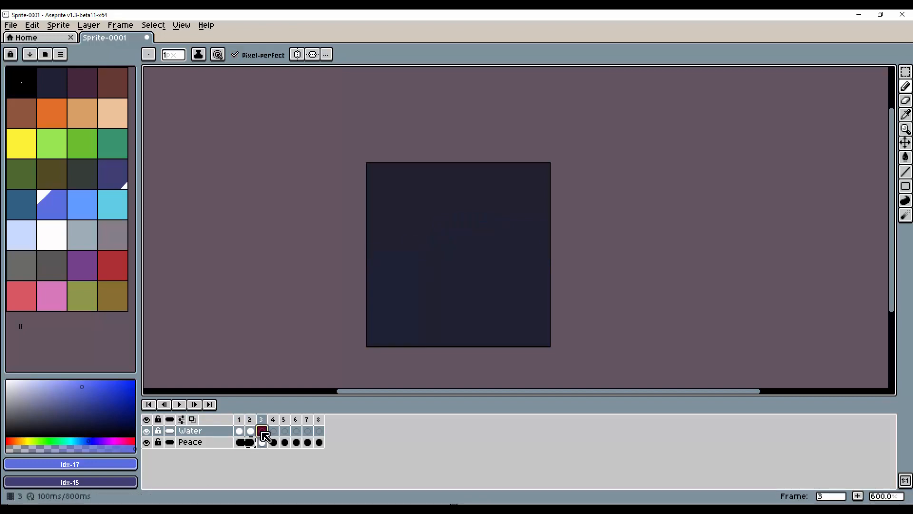
{"action": "left_click", "coordinate": [191, 422]}
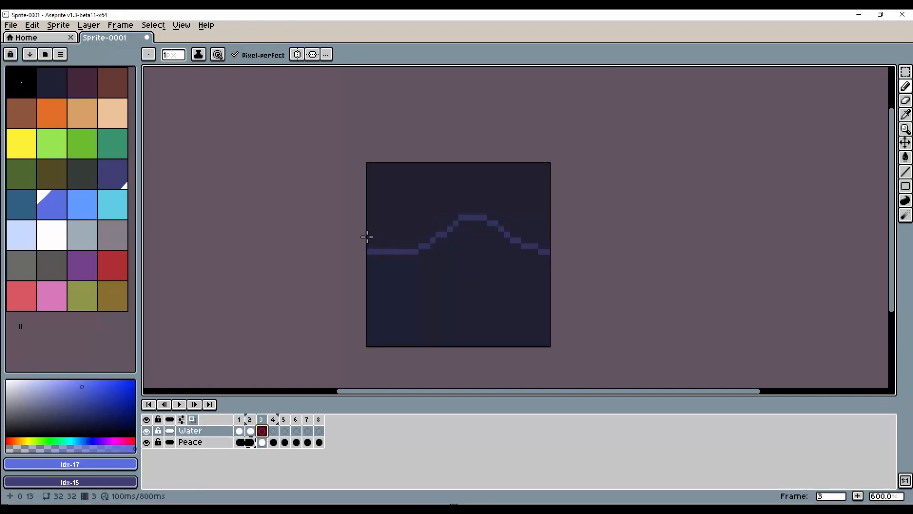
{"action": "mouse_move", "coordinate": [375, 241]}
{"action": "left_mouse_down"}
{"action": "mouse_move", "coordinate": [444, 254]}
{"action": "mouse_move", "coordinate": [525, 227]}
{"action": "mouse_move", "coordinate": [531, 233]}
{"action": "mouse_move", "coordinate": [507, 232]}
{"action": "mouse_move", "coordinate": [549, 235]}
{"action": "mouse_move", "coordinate": [554, 255]}
{"action": "left_mouse_up"}
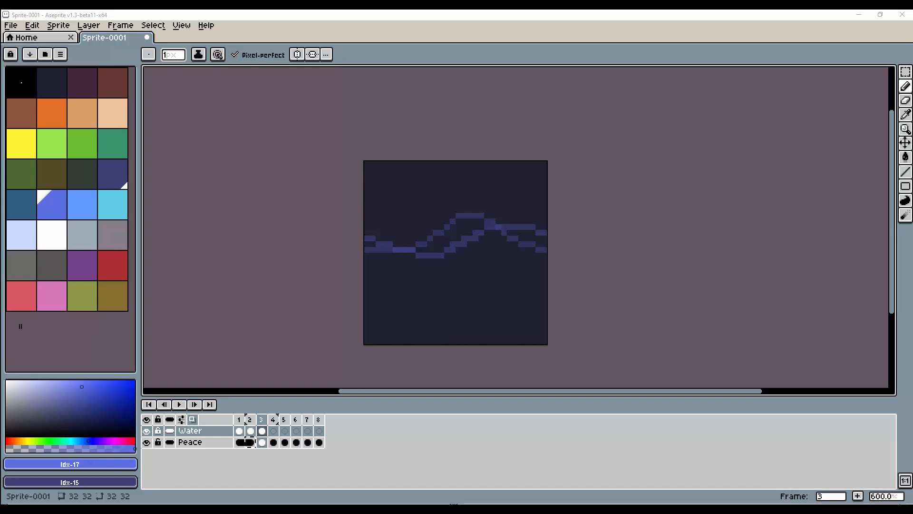
Set the canvas to tile along the X axis and review frames 1 to 3 without the onion skin.
{"action": "left_click", "coordinate": [181, 26]}
{"action": "mouse_move", "coordinate": [251, 90]}
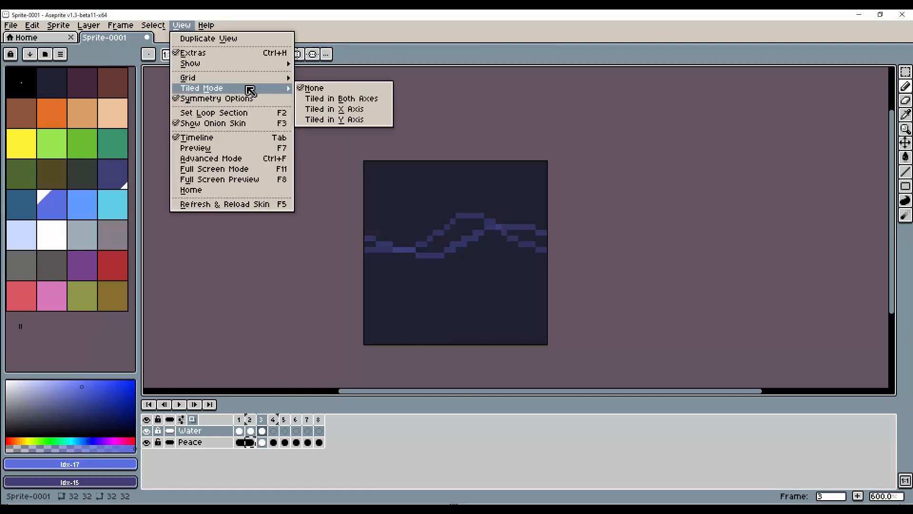
{"action": "left_click", "coordinate": [376, 111]}
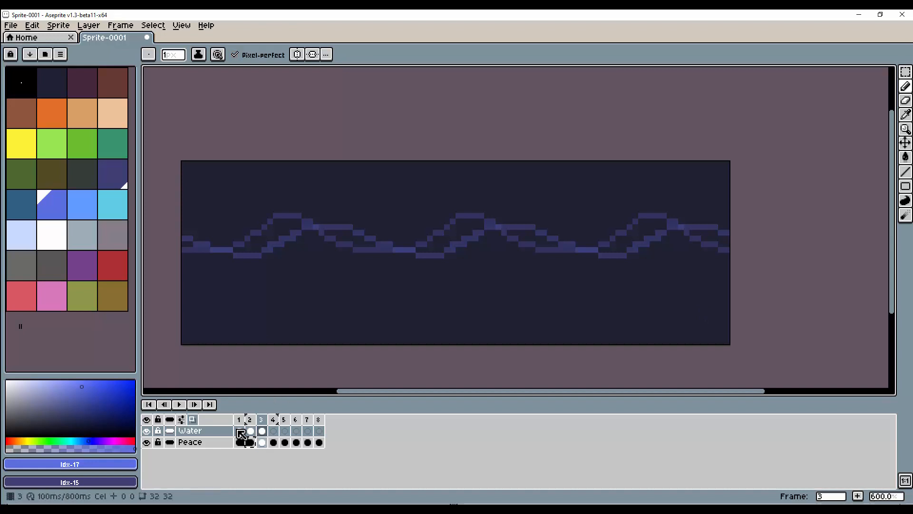
{"action": "left_click", "coordinate": [193, 420]}
{"action": "left_click", "coordinate": [262, 420]}
{"action": "mouse_move", "coordinate": [255, 424]}
{"action": "left_mouse_down"}
{"action": "mouse_move", "coordinate": [241, 429]}
{"action": "mouse_move", "coordinate": [275, 424]}
{"action": "mouse_move", "coordinate": [240, 428]}
{"action": "mouse_move", "coordinate": [267, 427]}
{"action": "left_mouse_up"}
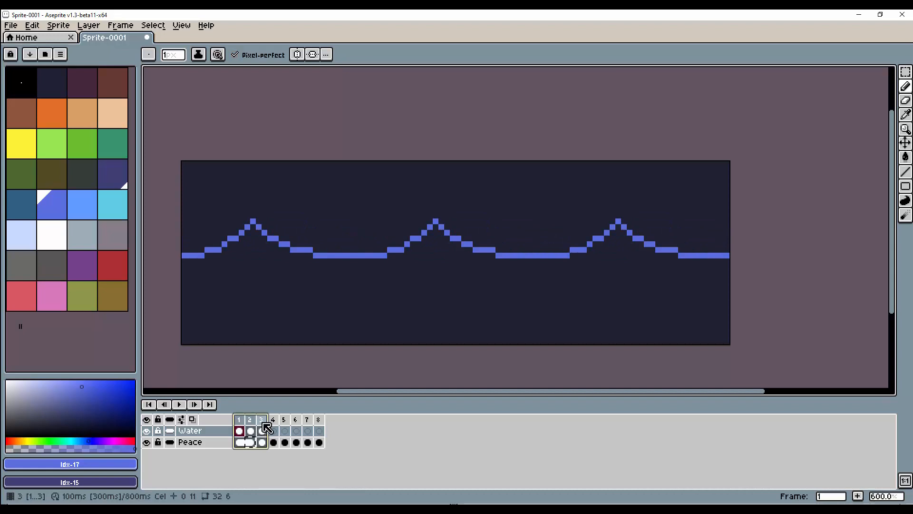
Draw a two-pixel diagonal droplet above the peak in frame 1 and a four-pixel-wide ring in frame 2, with the onion skin on.
{"action": "left_click", "coordinate": [241, 432]}
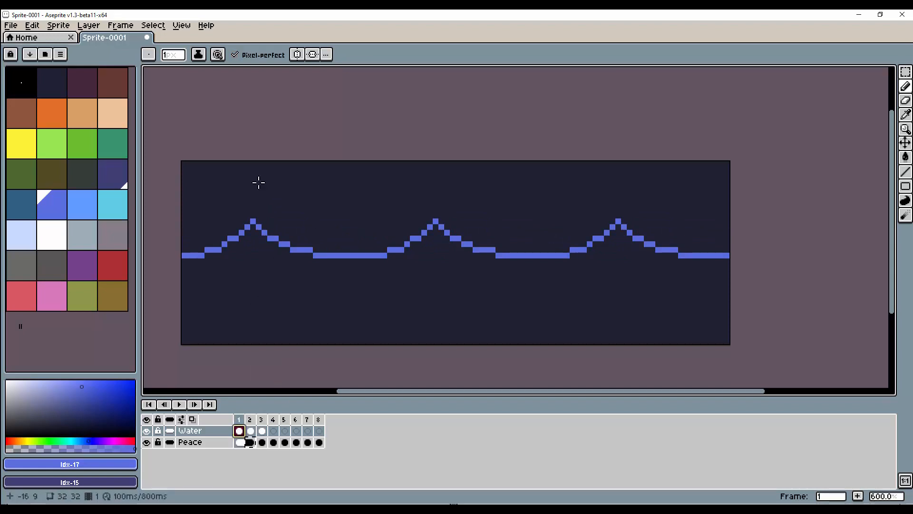
{"action": "left_click", "coordinate": [251, 430]}
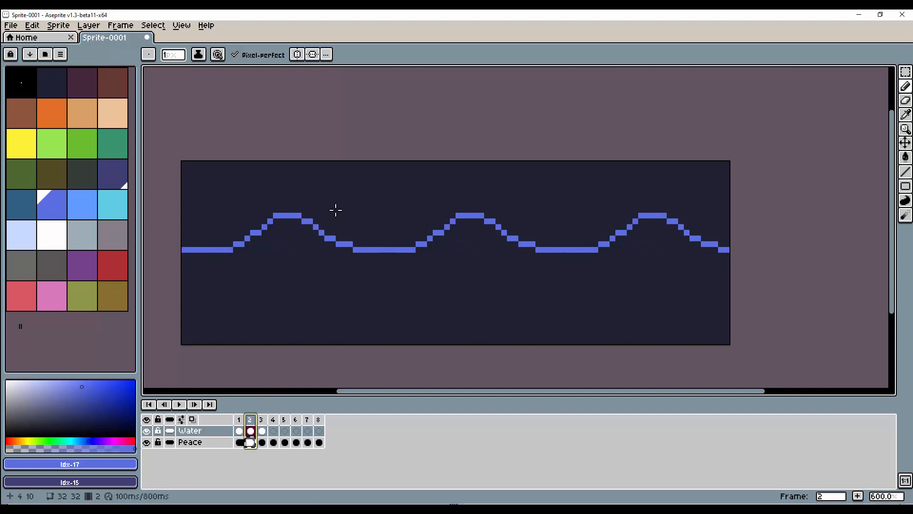
{"action": "left_click", "coordinate": [186, 421]}
{"action": "left_click", "coordinate": [192, 420]}
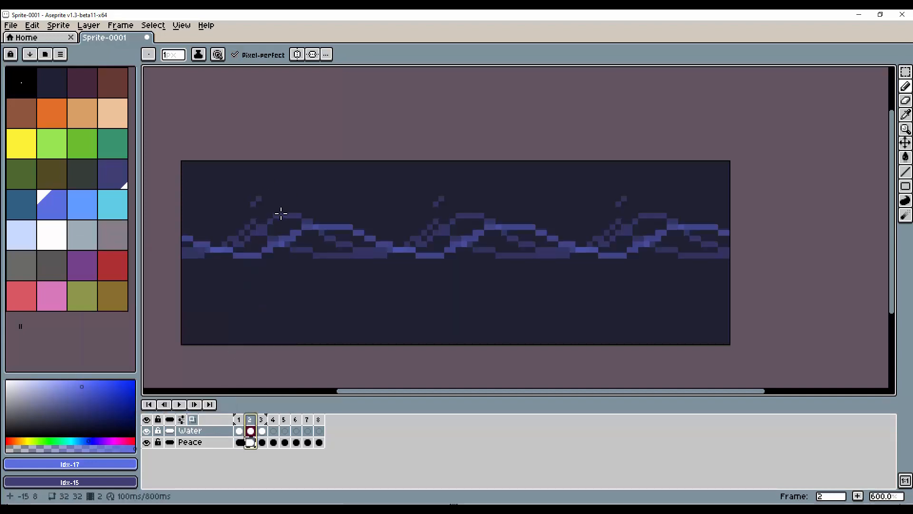
{"action": "left_click", "coordinate": [239, 420]}
{"action": "left_click", "coordinate": [251, 421]}
{"action": "mouse_move", "coordinate": [254, 193]}
{"action": "left_mouse_down"}
{"action": "mouse_move", "coordinate": [263, 200]}
{"action": "mouse_move", "coordinate": [253, 211]}
{"action": "left_mouse_up"}
{"action": "left_click", "coordinate": [239, 420]}
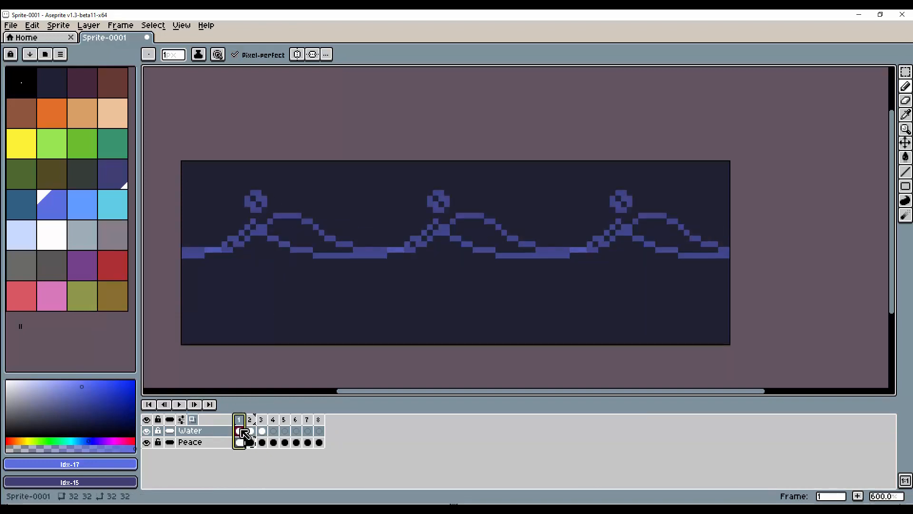
Compare the droplet across frames 1 to 3 and place a single droplet pixel above the wave in frame 3.
{"action": "left_click", "coordinate": [192, 419]}
{"action": "left_click", "coordinate": [251, 419]}
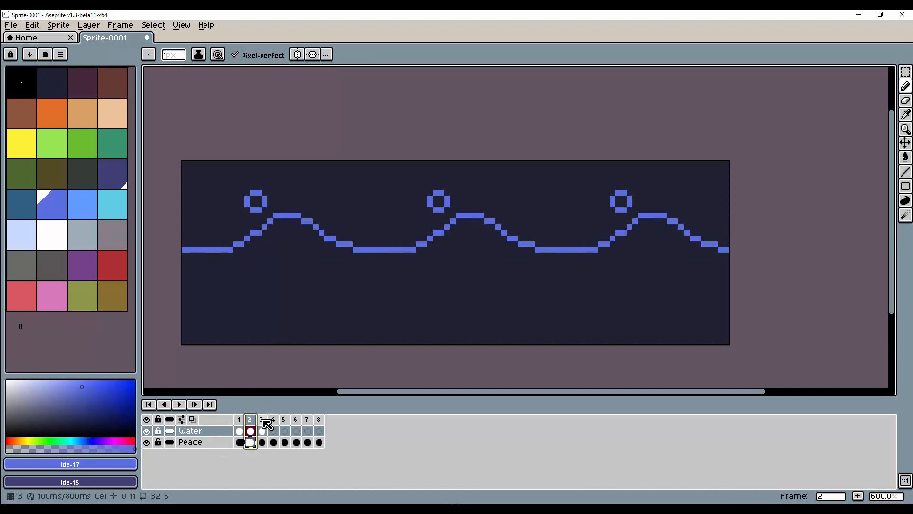
{"action": "left_click", "coordinate": [263, 420]}
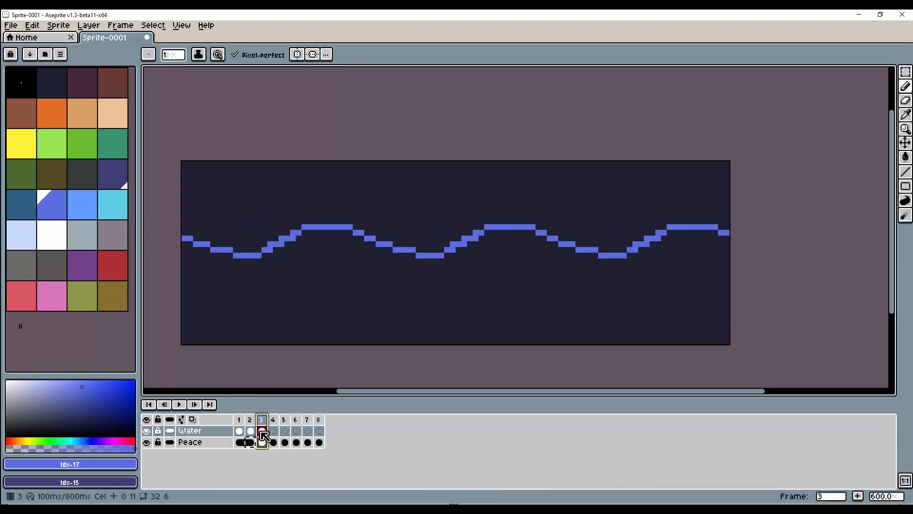
{"action": "left_click", "coordinate": [250, 423]}
{"action": "left_click", "coordinate": [193, 419]}
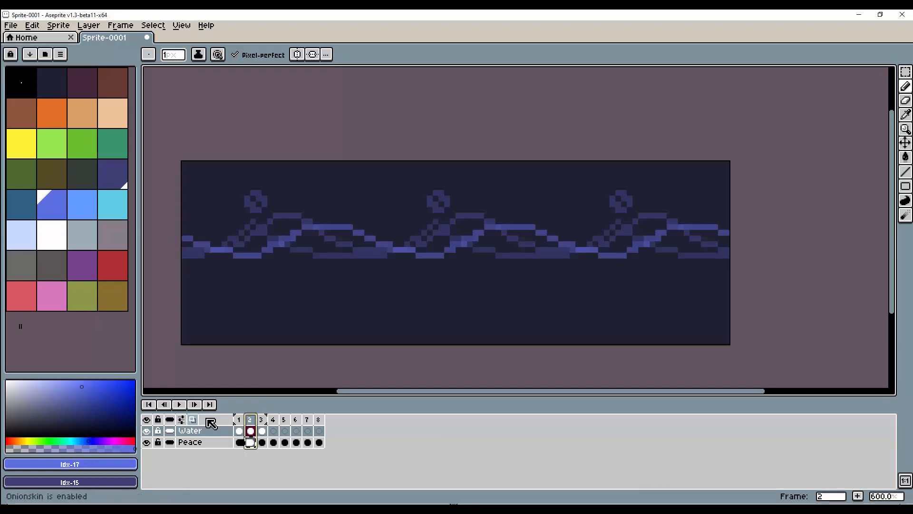
{"action": "key", "text": "Right"}
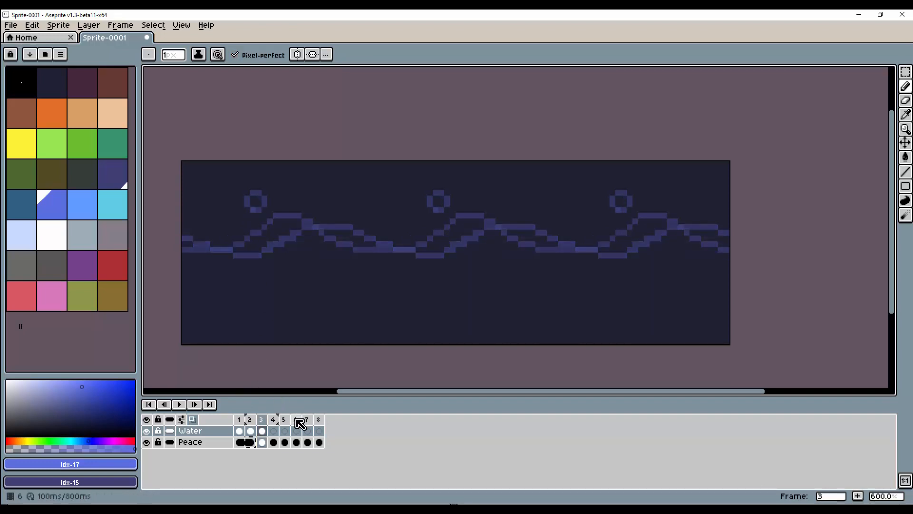
Draw a flatter wave line in frame 4, clean up its edge, and add a single droplet pixel below frame 3's.
{"action": "left_click", "coordinate": [273, 431]}
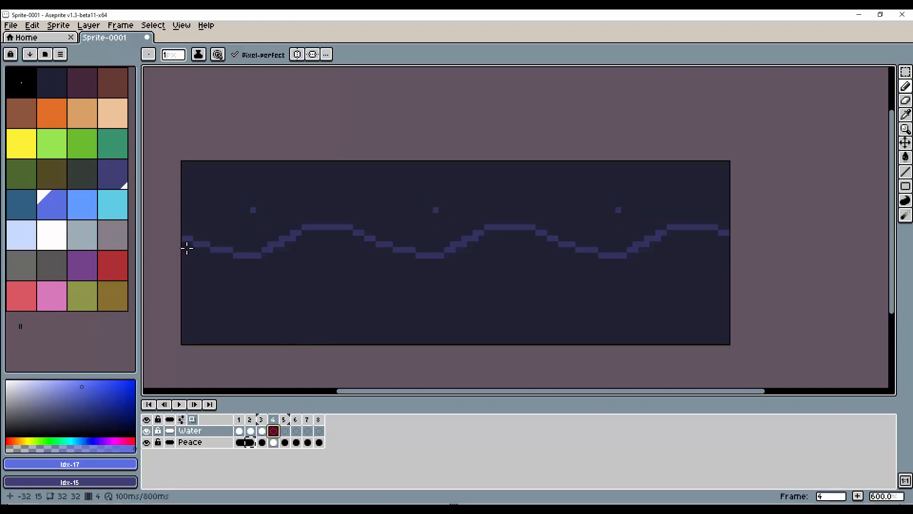
{"action": "mouse_move", "coordinate": [185, 249]}
{"action": "left_mouse_down"}
{"action": "mouse_move", "coordinate": [236, 238]}
{"action": "mouse_move", "coordinate": [274, 255]}
{"action": "mouse_move", "coordinate": [260, 244]}
{"action": "mouse_move", "coordinate": [309, 247]}
{"action": "mouse_move", "coordinate": [360, 231]}
{"action": "left_mouse_up"}
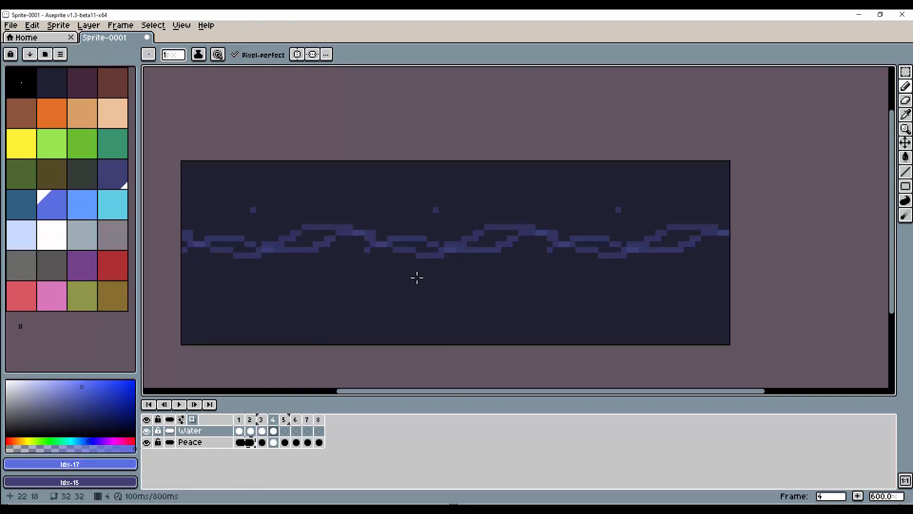
{"action": "key", "text": "e"}
{"action": "left_click", "coordinate": [188, 232]}
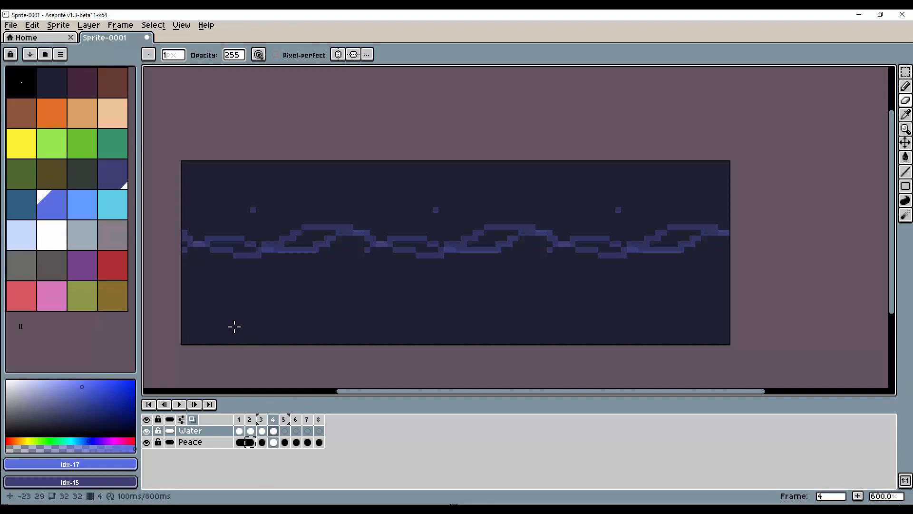
{"action": "key", "text": "b"}
{"action": "left_click", "coordinate": [253, 221]}
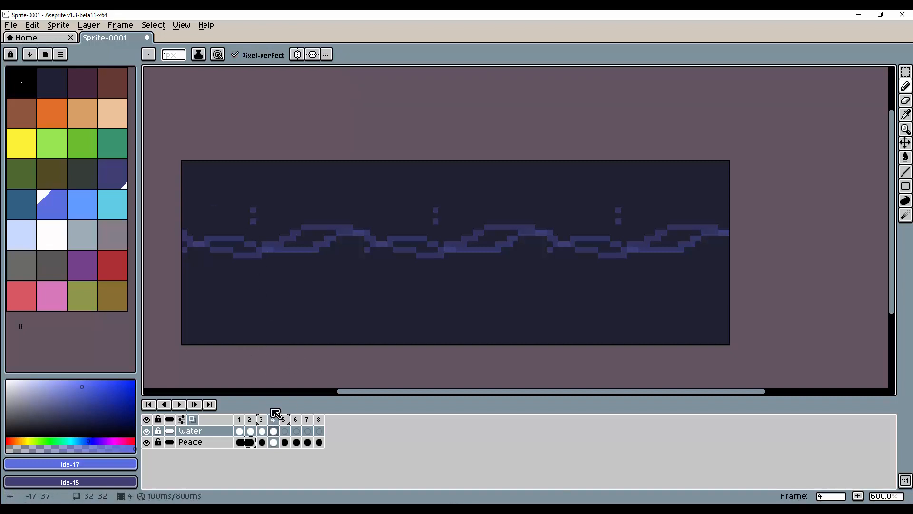
Hide the onion skin and replace the droplet ring in frame 2 with a solid 2 by 2 pixel square.
{"action": "left_click", "coordinate": [191, 421]}
{"action": "left_click", "coordinate": [240, 424]}
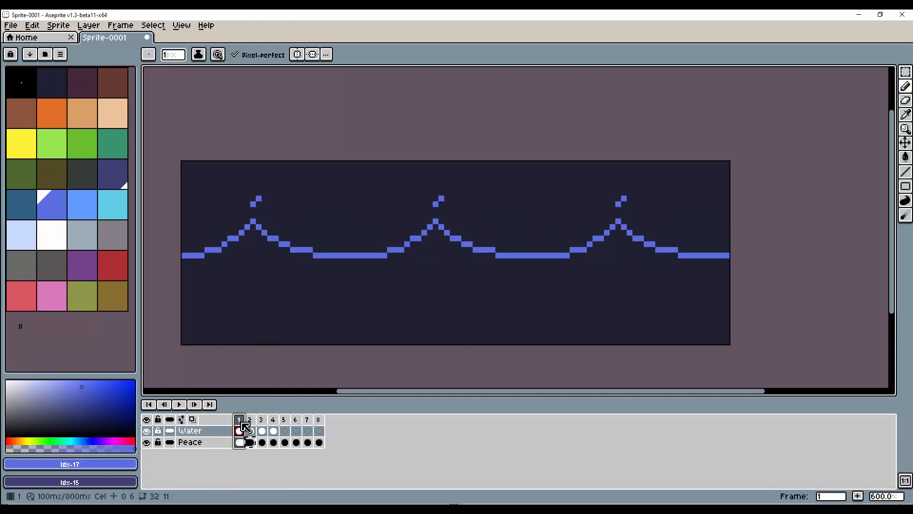
{"action": "mouse_move", "coordinate": [245, 427]}
{"action": "left_mouse_down"}
{"action": "mouse_move", "coordinate": [260, 422]}
{"action": "mouse_move", "coordinate": [252, 422]}
{"action": "left_mouse_up"}
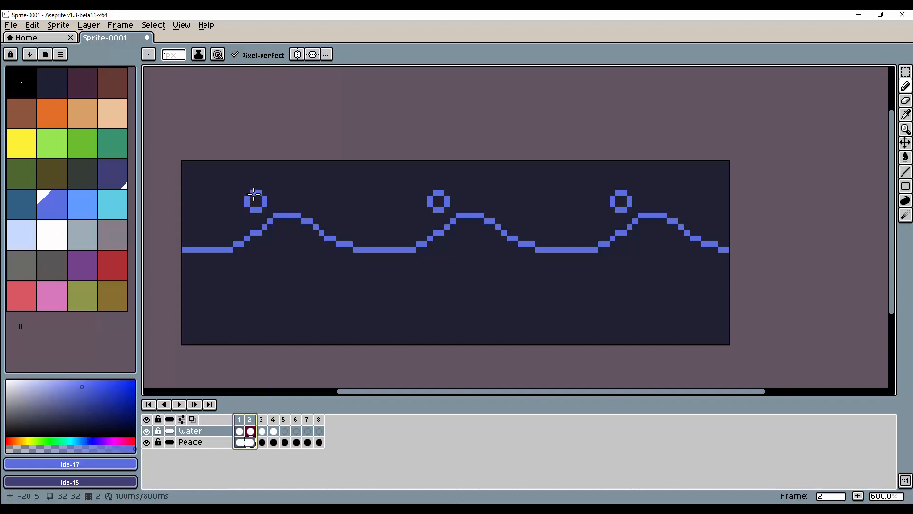
{"action": "key", "text": "e"}
{"action": "left_click_drag", "start_coordinate": [254, 193], "coordinate": [255, 198]}
{"action": "key", "text": "b"}
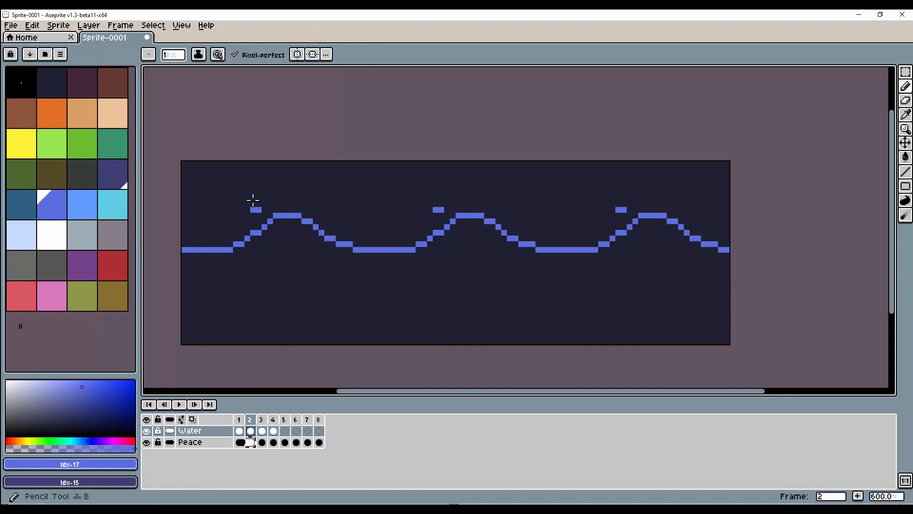
{"action": "left_click", "coordinate": [258, 204]}
{"action": "left_click", "coordinate": [253, 204]}
{"action": "key", "text": "e"}
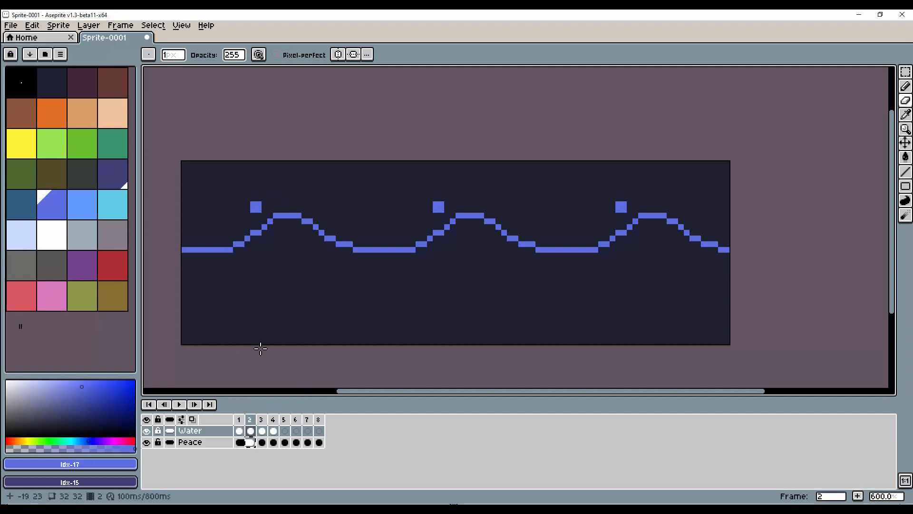
{"action": "left_click", "coordinate": [241, 421]}
{"action": "left_click", "coordinate": [250, 421]}
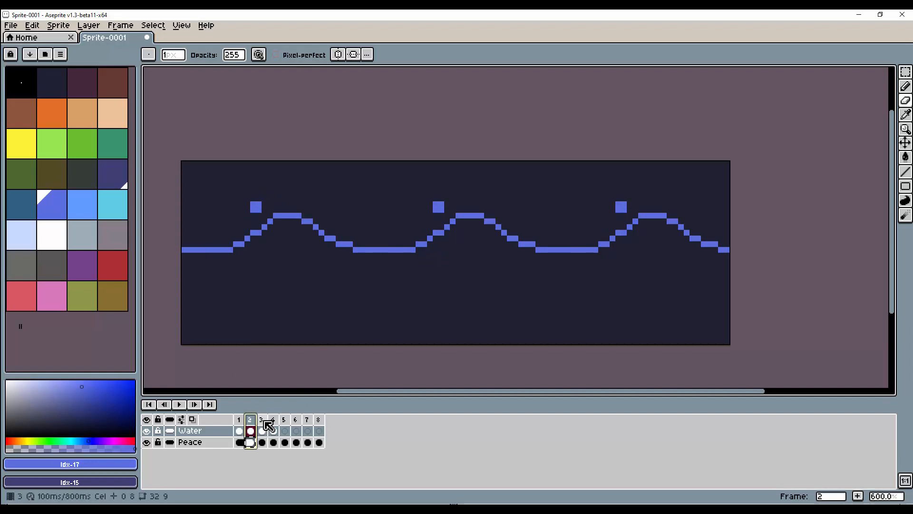
Raise the square droplet in frame 2 by one pixel, adding pixels above and erasing its lowest row.
{"action": "key", "text": "b"}
{"action": "left_click", "coordinate": [258, 200]}
{"action": "key", "text": "e"}
{"action": "left_click", "coordinate": [253, 210]}
{"action": "left_click", "coordinate": [259, 210]}
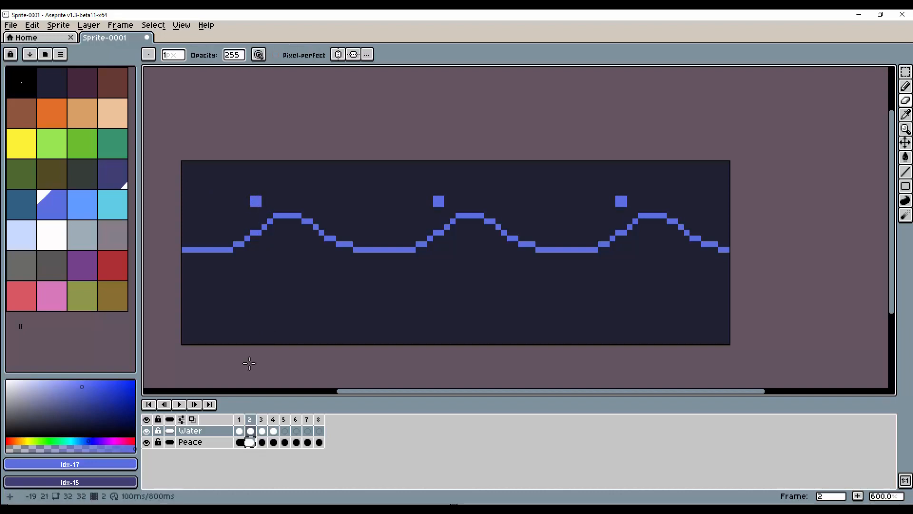
Compare frames 1 and 2 and add one pixel to the upper end of frame 1's diagonal droplet.
{"action": "left_click", "coordinate": [240, 421]}
{"action": "left_click", "coordinate": [252, 420]}
{"action": "left_click", "coordinate": [240, 420]}
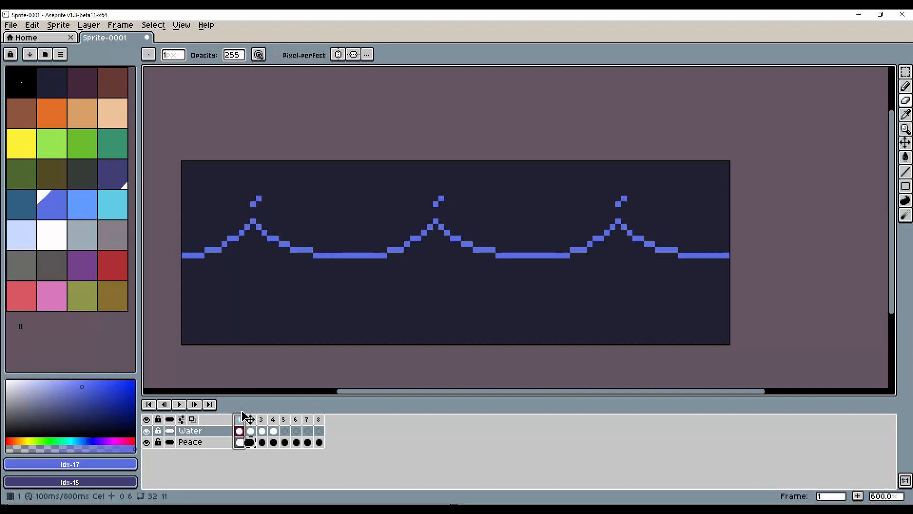
{"action": "key", "text": "b"}
{"action": "left_click", "coordinate": [253, 193]}
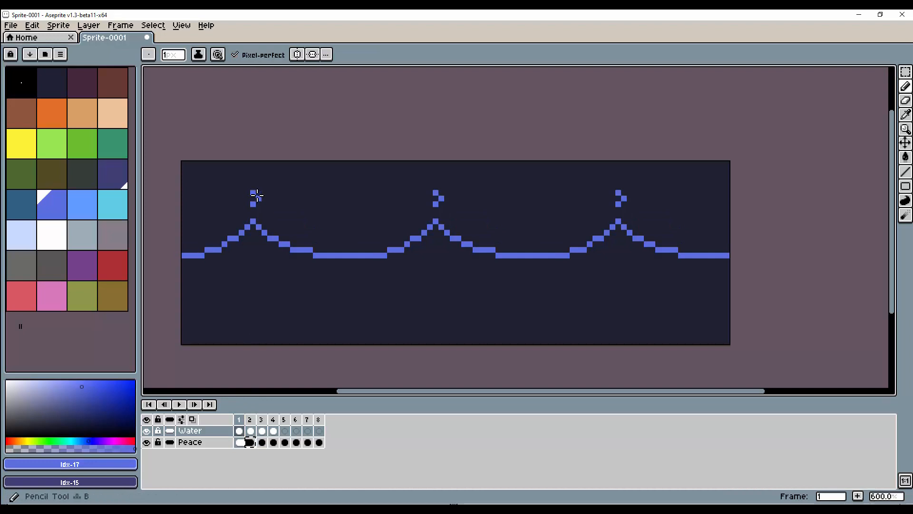
Move frame 2's square droplet up one more pixel and check it against frame 1.
{"action": "left_click", "coordinate": [252, 419]}
{"action": "left_click_drag", "start_coordinate": [253, 193], "coordinate": [259, 205]}
{"action": "key", "text": "e"}
{"action": "left_click", "coordinate": [240, 421]}
{"action": "left_click", "coordinate": [250, 420]}
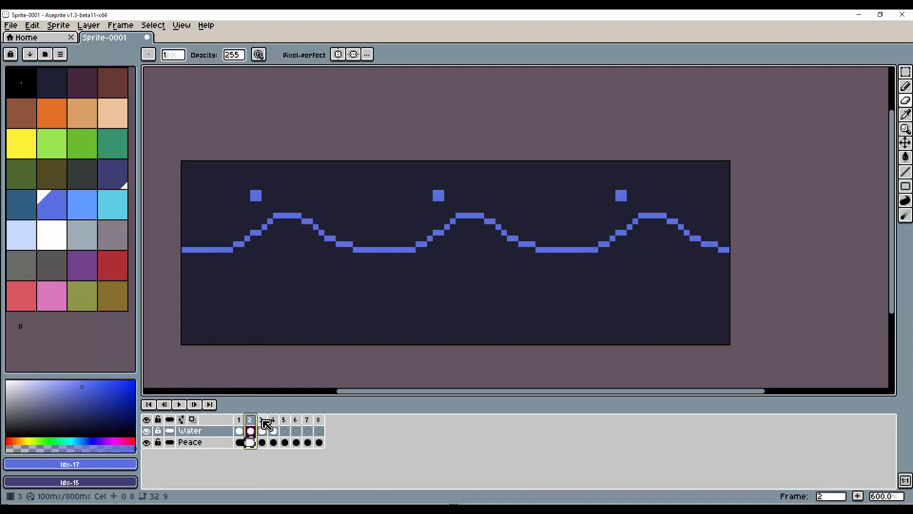
Enlarge the single-pixel droplet in frame 3 to a 2 by 2 pixel square.
{"action": "left_click", "coordinate": [261, 420]}
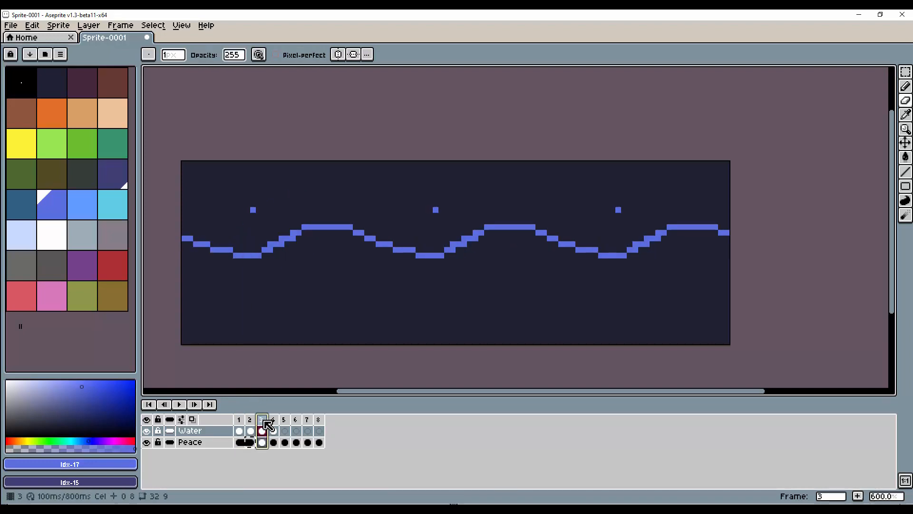
{"action": "key", "text": "b"}
{"action": "left_click", "coordinate": [253, 204]}
{"action": "left_click", "coordinate": [259, 204]}
{"action": "left_click", "coordinate": [258, 210]}
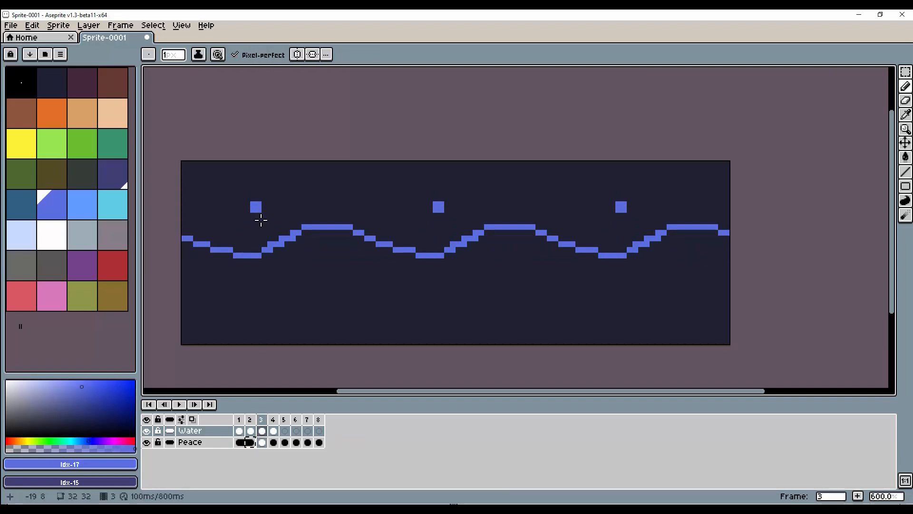
Draw a nearly flat wave line with a low bump in frame 5 of the Water layer, guided by frame 4's onion skin.
{"action": "left_click_drag", "start_coordinate": [239, 419], "coordinate": [284, 421]}
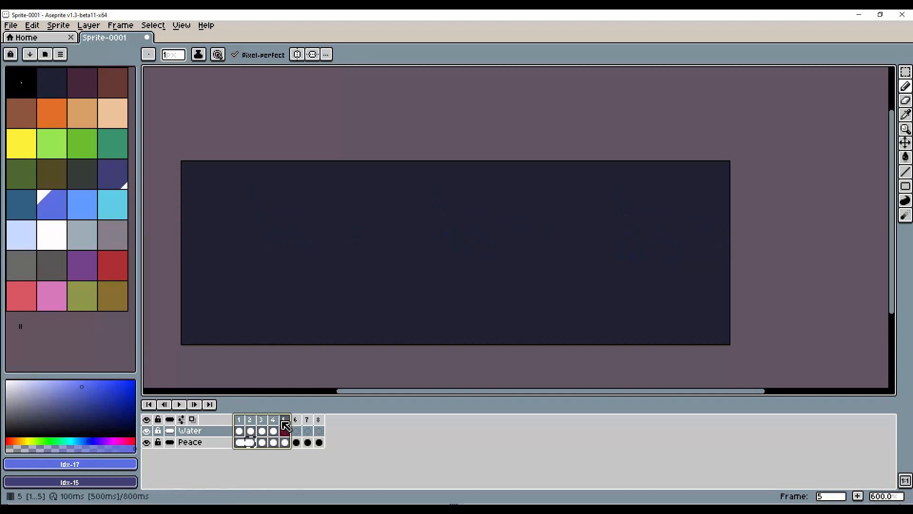
{"action": "left_click", "coordinate": [276, 421]}
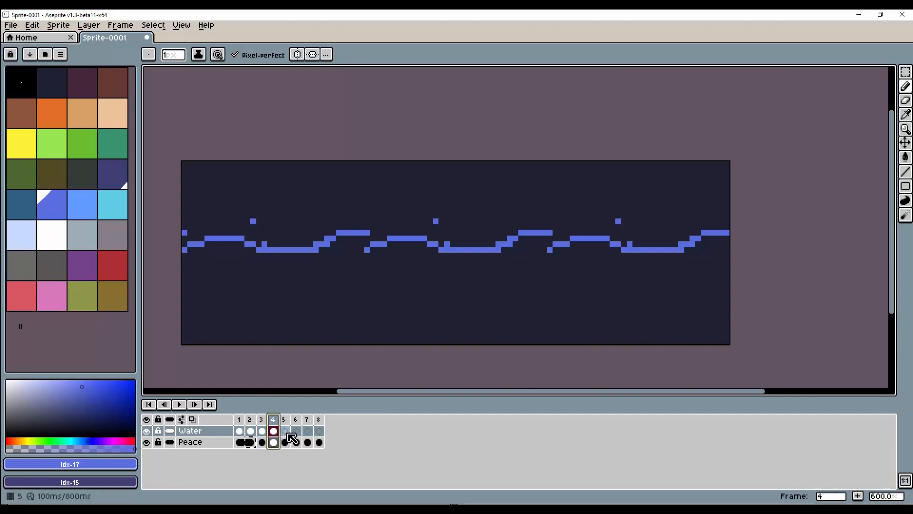
{"action": "left_click", "coordinate": [192, 419]}
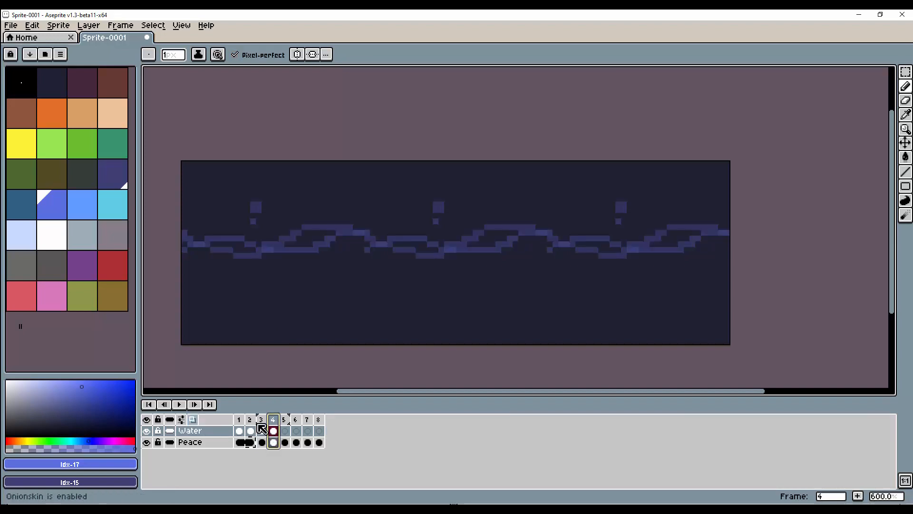
{"action": "left_click", "coordinate": [287, 432]}
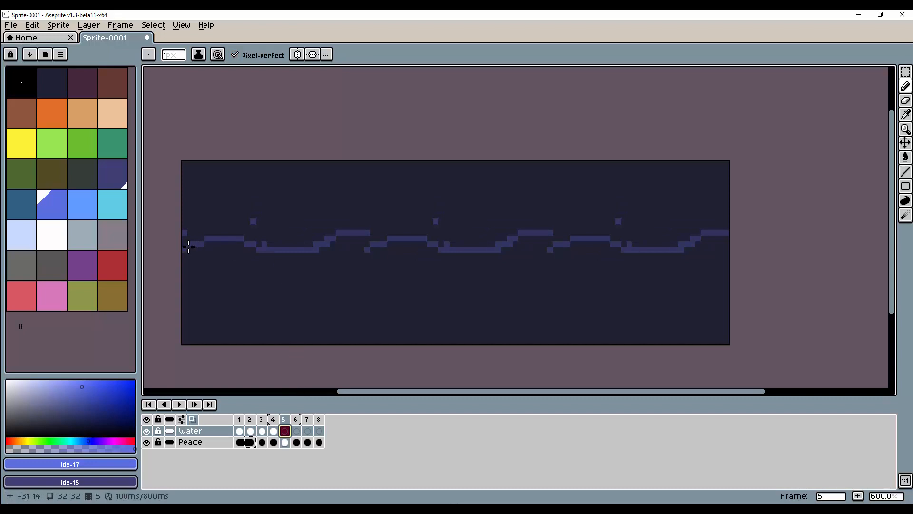
{"action": "left_click_drag", "start_coordinate": [185, 246], "coordinate": [341, 249]}
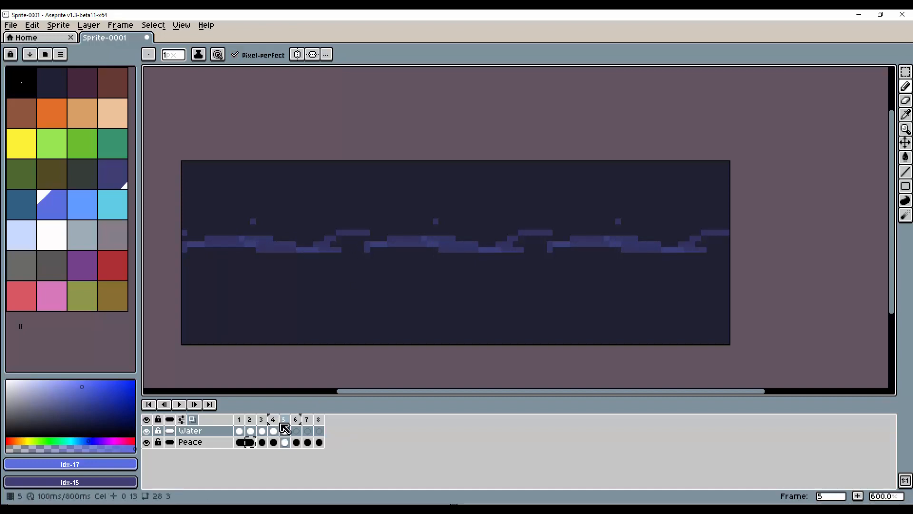
{"action": "left_click", "coordinate": [193, 420]}
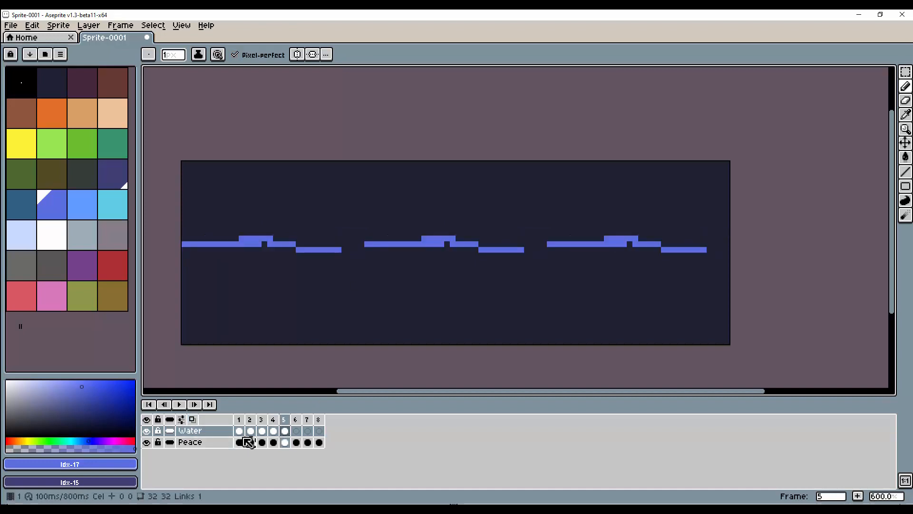
Erase the doubled pixels beneath frame 5's bump and compare the line with the preceding frames.
{"action": "key", "text": "e"}
{"action": "left_click_drag", "start_coordinate": [241, 243], "coordinate": [271, 245]}
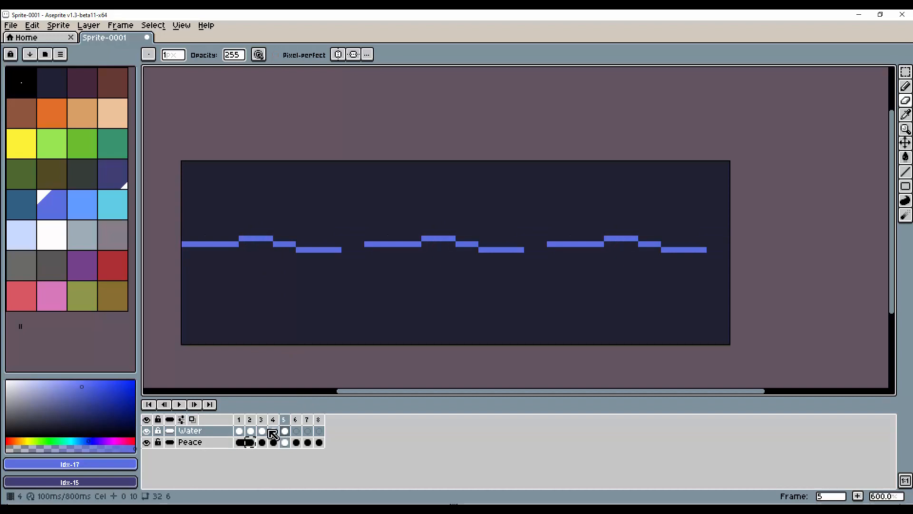
{"action": "left_click", "coordinate": [194, 420]}
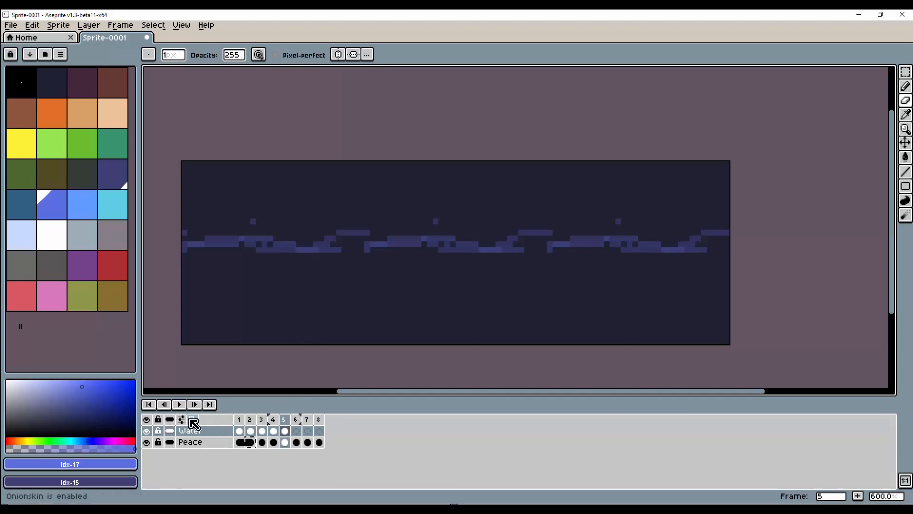
{"action": "left_click", "coordinate": [274, 421]}
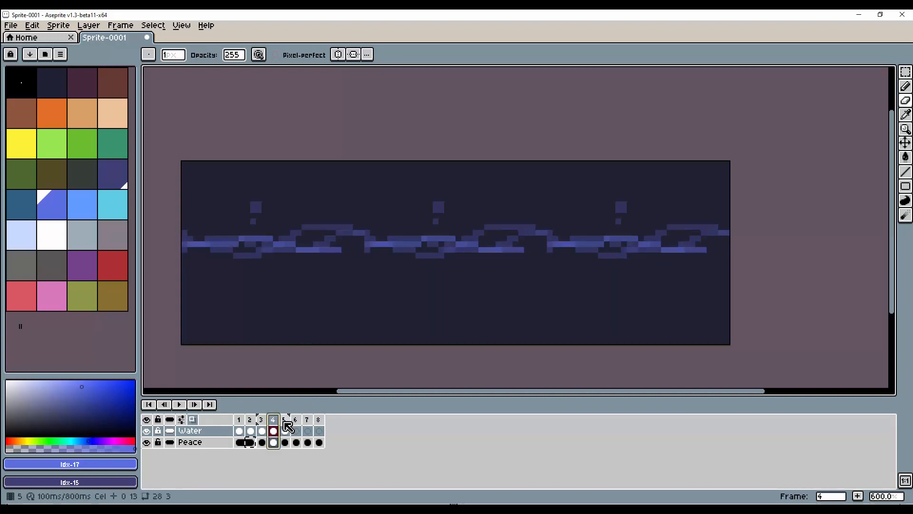
{"action": "left_click", "coordinate": [285, 421]}
{"action": "left_click", "coordinate": [192, 420]}
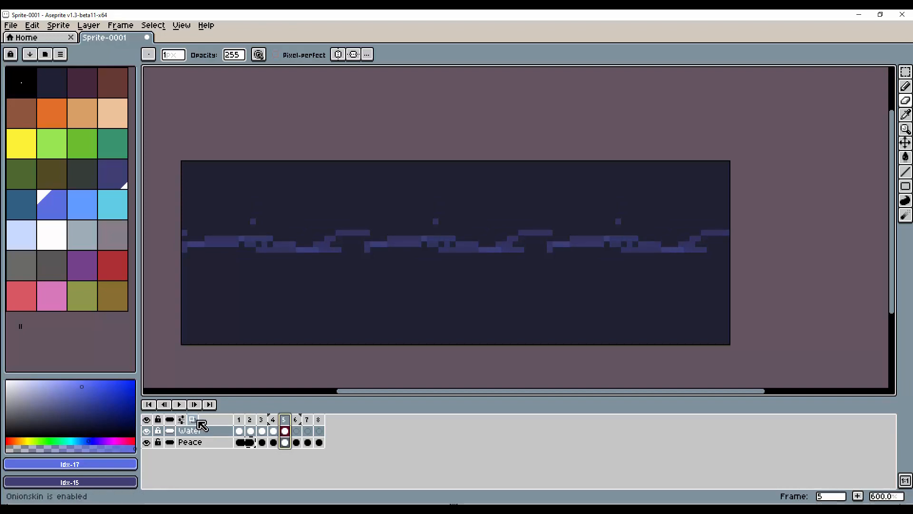
{"action": "left_click_drag", "start_coordinate": [246, 422], "coordinate": [284, 420]}
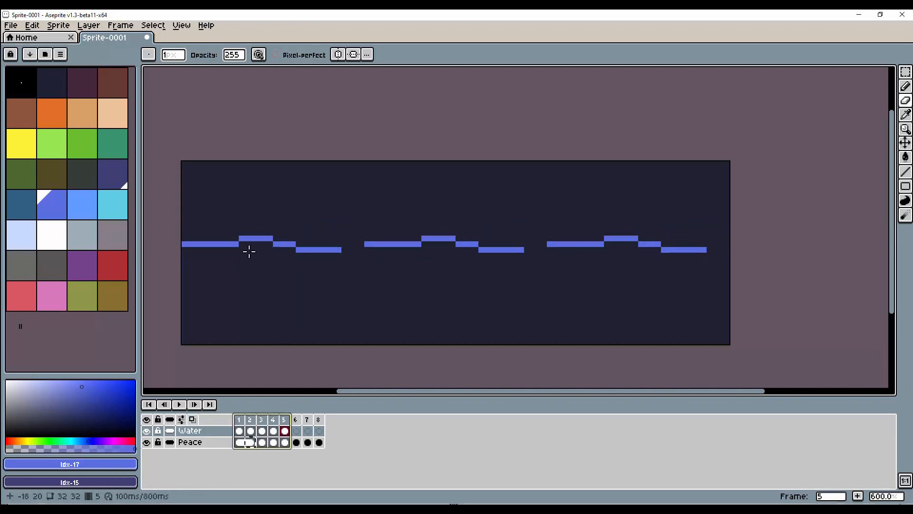
Draw a crown-shaped splash with two outward tips on frame 5's bump and close the gap in the wave line.
{"action": "left_click", "coordinate": [235, 223]}
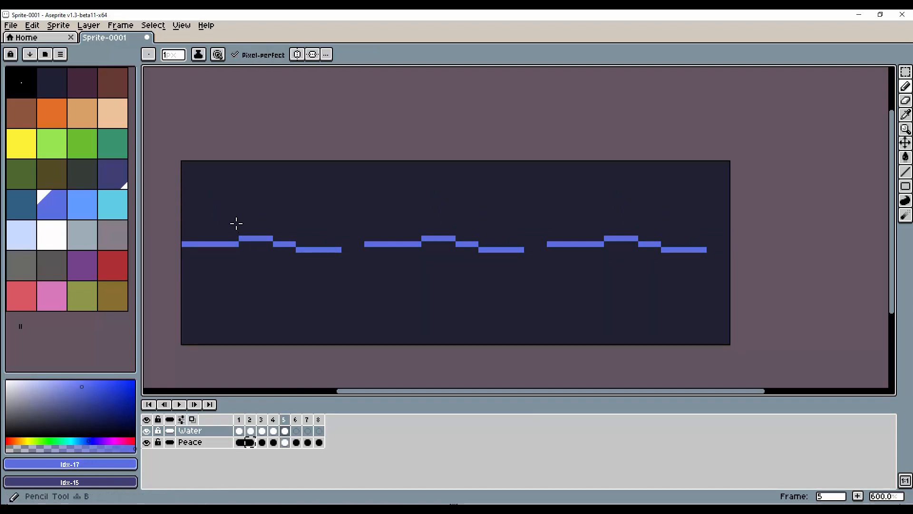
{"action": "left_click", "coordinate": [236, 222]}
{"action": "left_click", "coordinate": [247, 232]}
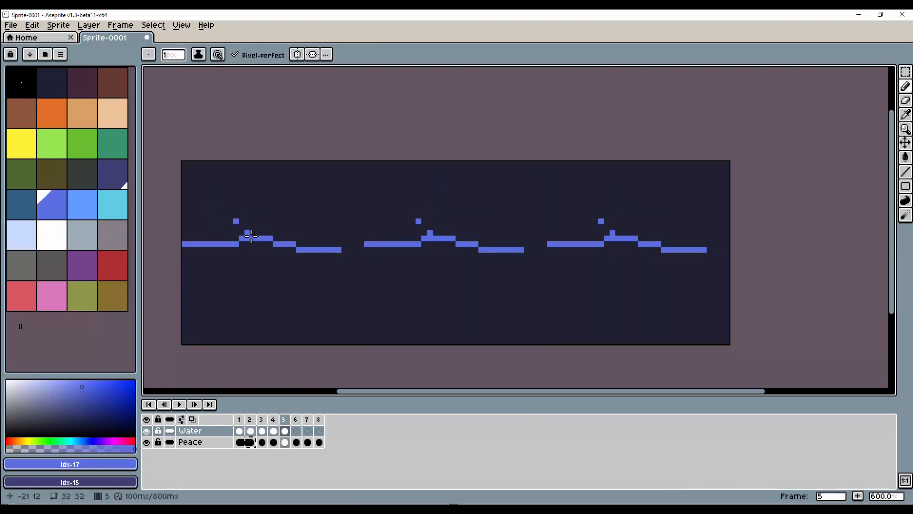
{"action": "left_click_drag", "start_coordinate": [241, 227], "coordinate": [242, 233]}
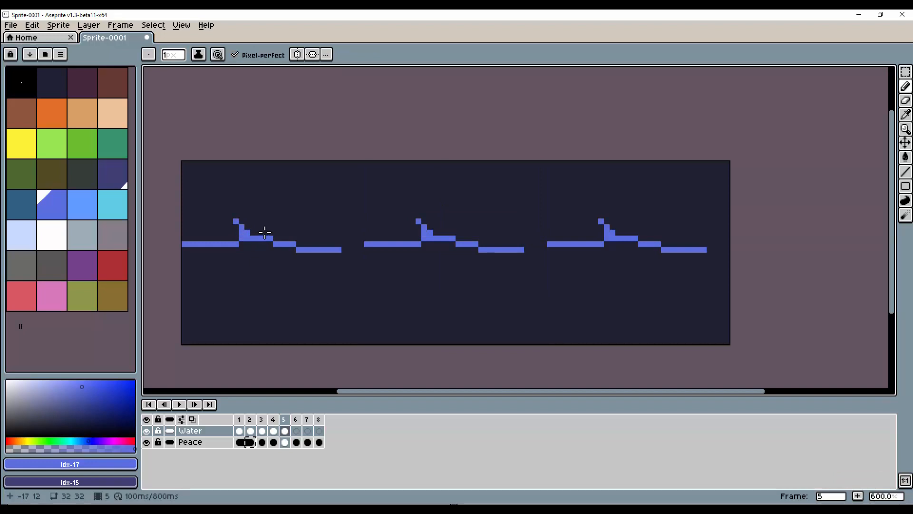
{"action": "left_click", "coordinate": [265, 233]}
{"action": "left_click", "coordinate": [275, 221]}
{"action": "left_click", "coordinate": [270, 232]}
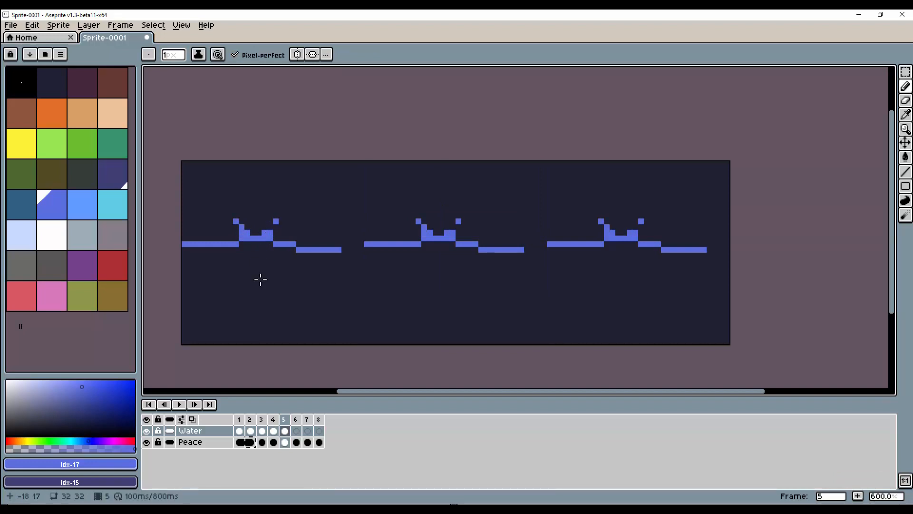
{"action": "left_click_drag", "start_coordinate": [360, 244], "coordinate": [349, 244]}
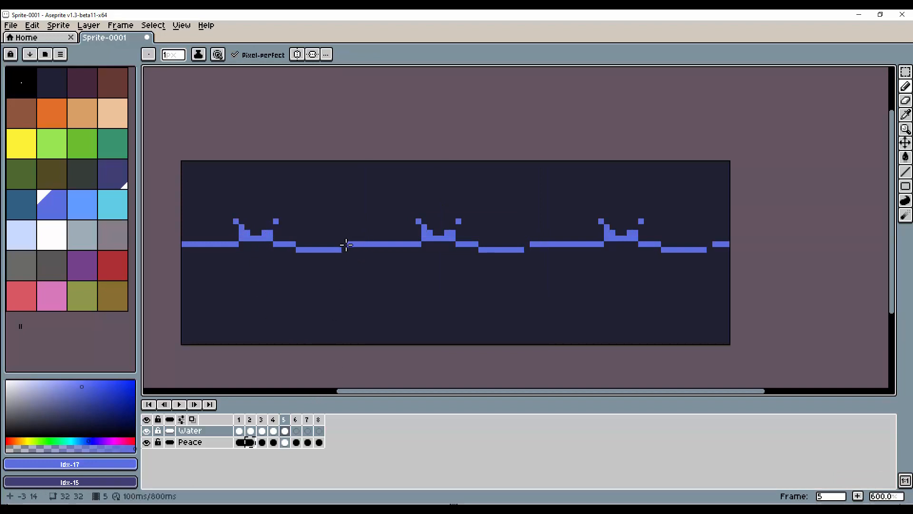
{"action": "left_click", "coordinate": [300, 430]}
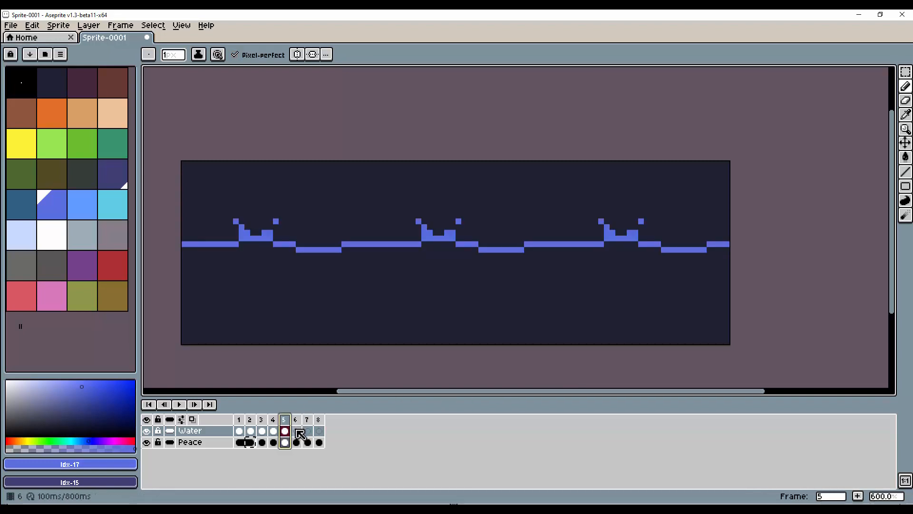
{"action": "left_click", "coordinate": [300, 431]}
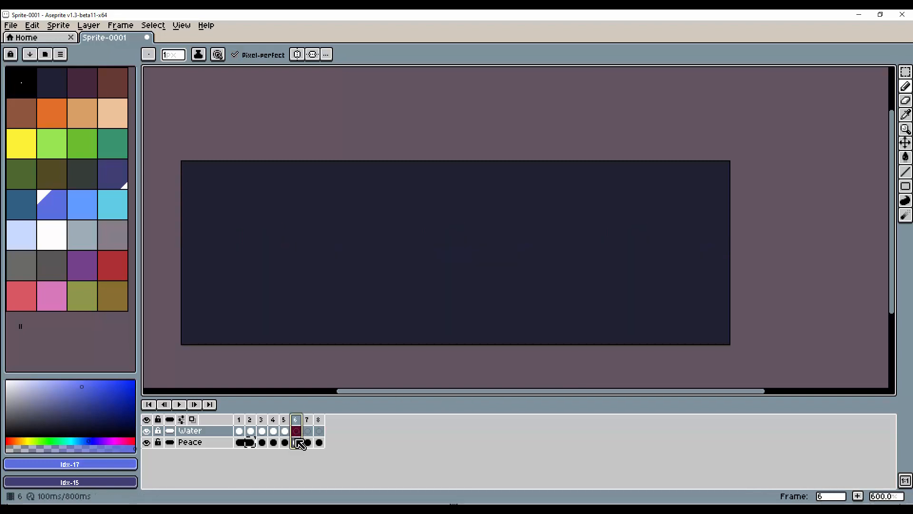
{"action": "left_click", "coordinate": [192, 419]}
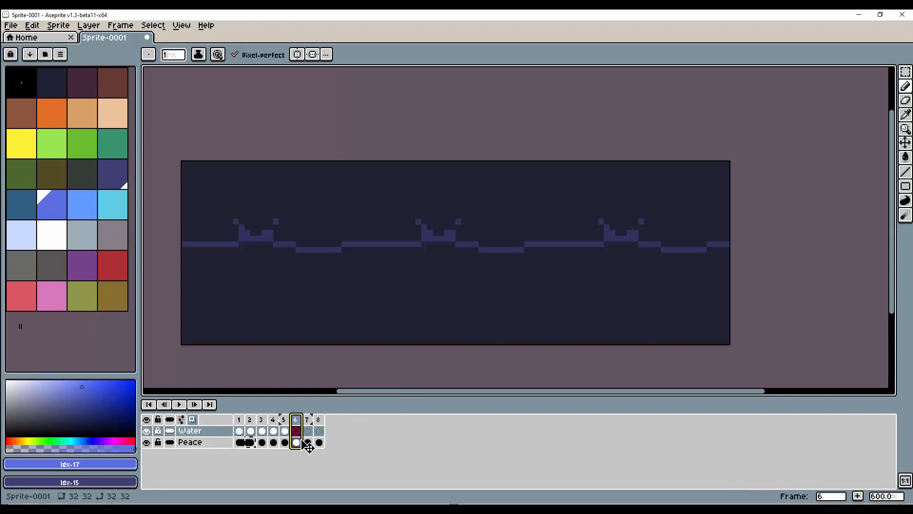
{"action": "left_click", "coordinate": [192, 419]}
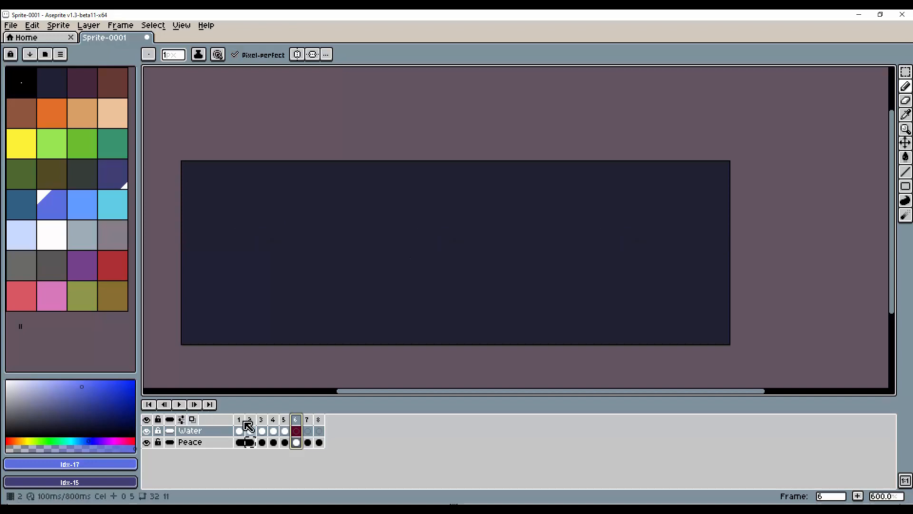
Clean up frame 4's broken wave crest, erasing the stray lower pixels and joining the crest to the neighbouring segment.
{"action": "left_click", "coordinate": [240, 420]}
{"action": "left_click_drag", "start_coordinate": [244, 421], "coordinate": [275, 424]}
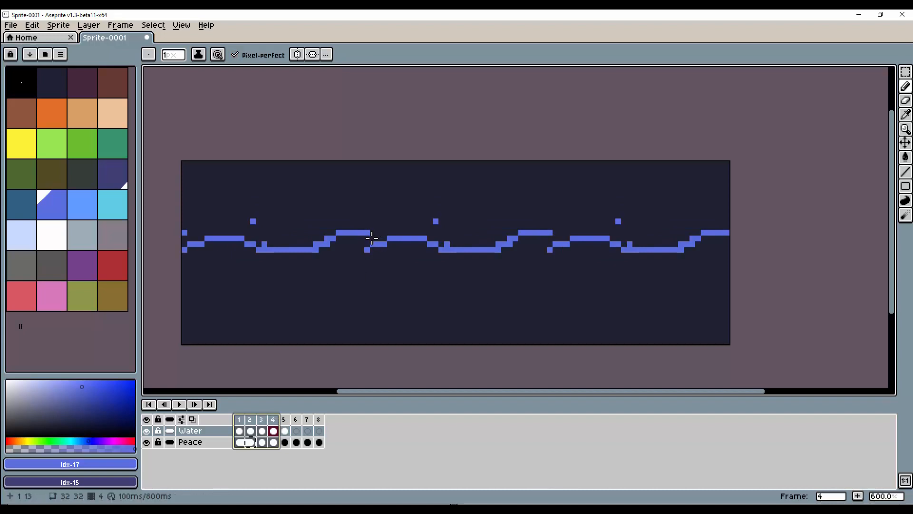
{"action": "key", "text": "e"}
{"action": "left_click_drag", "start_coordinate": [384, 244], "coordinate": [379, 245]}
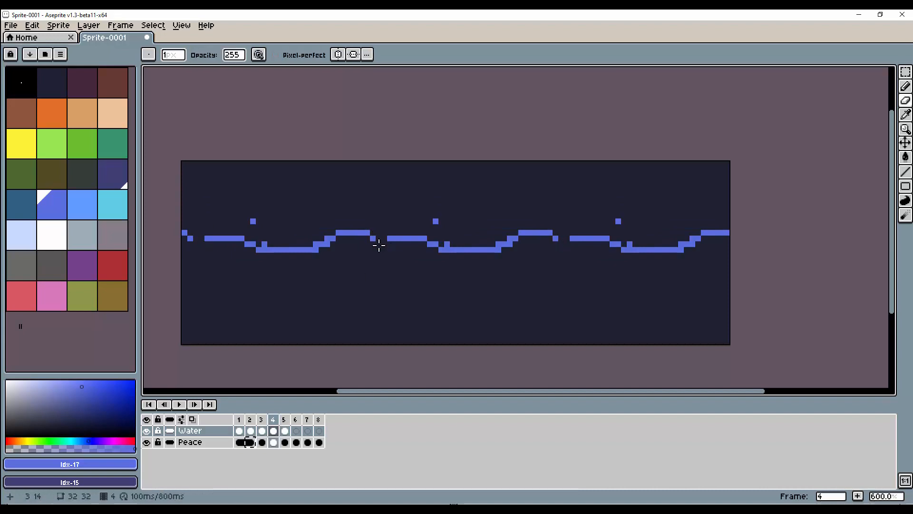
{"action": "left_click", "coordinate": [373, 238]}
{"action": "key", "text": "b"}
{"action": "left_click", "coordinate": [373, 233]}
{"action": "left_click", "coordinate": [384, 239]}
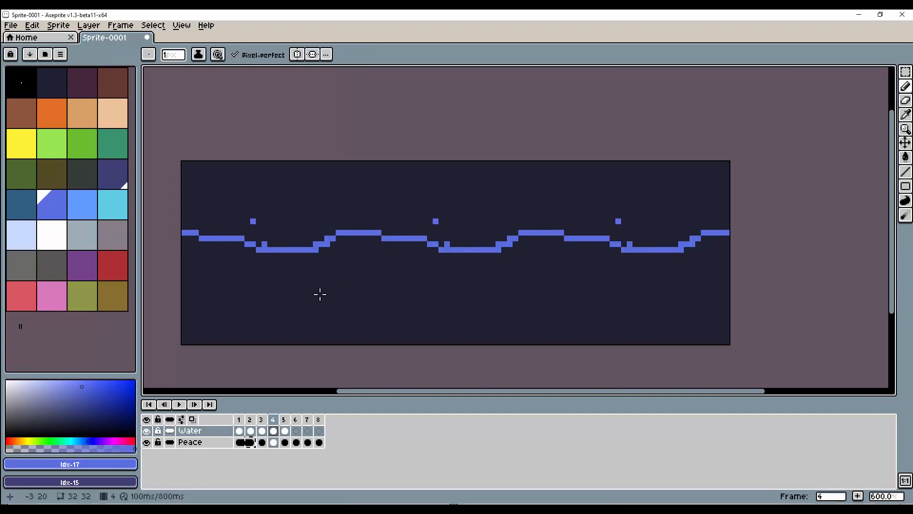
Erase the doubled corner pixels on frame 4's rising slope and review frames 1 to 5.
{"action": "key", "text": "e"}
{"action": "left_click", "coordinate": [315, 250]}
{"action": "left_click", "coordinate": [328, 244]}
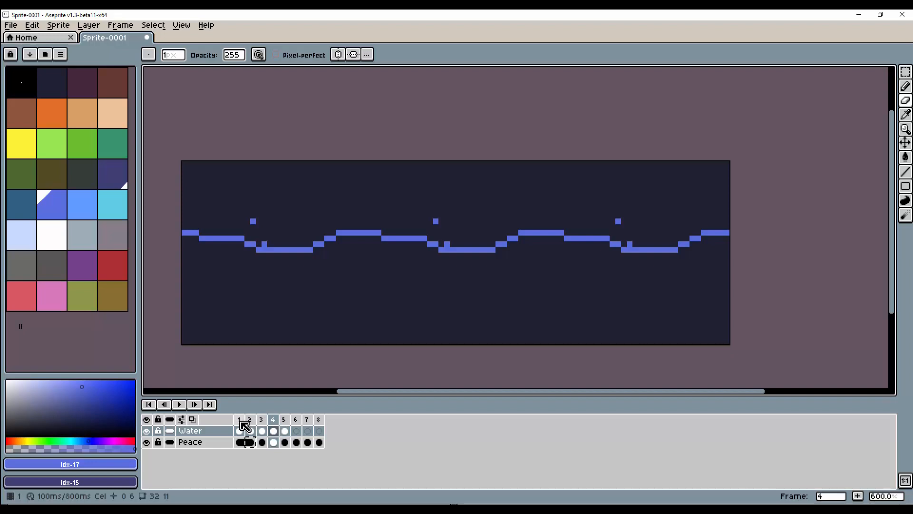
{"action": "left_click_drag", "start_coordinate": [242, 420], "coordinate": [277, 420]}
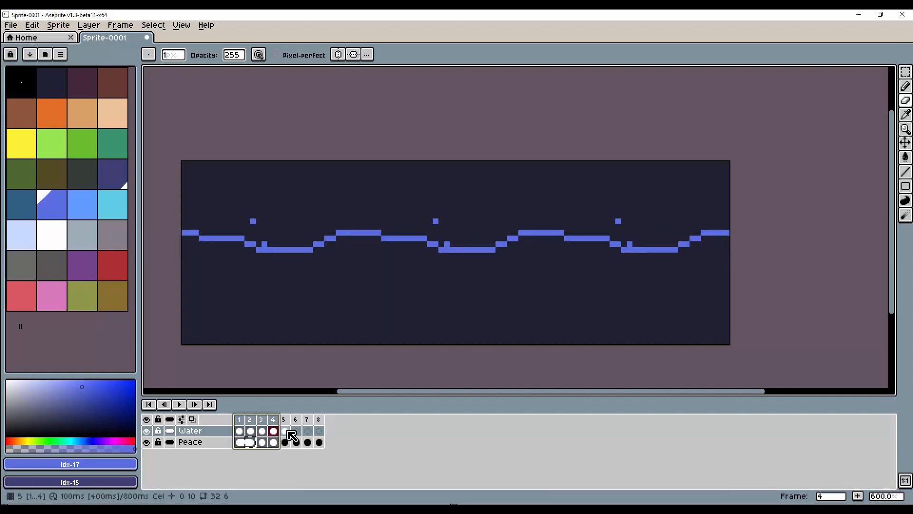
{"action": "left_click", "coordinate": [285, 421]}
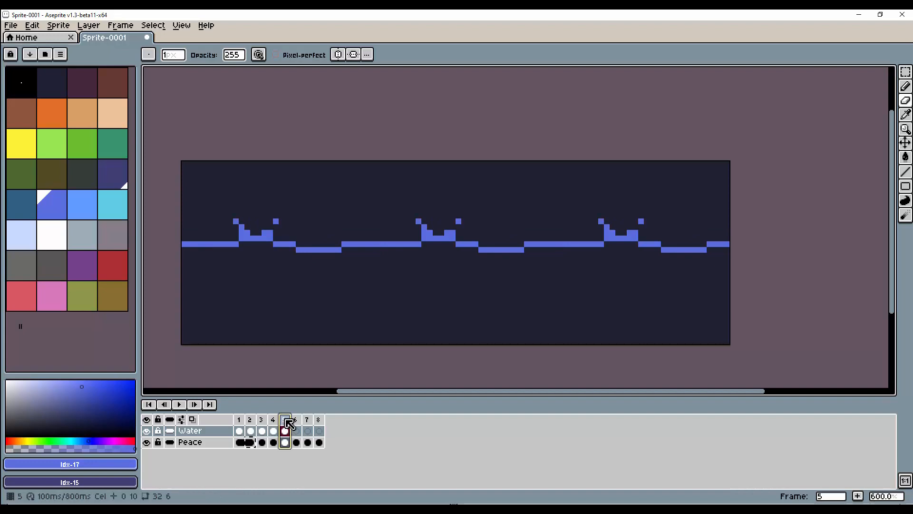
Try to move frame 5's selected splash downward, undoing the moves and clearing the selection.
{"action": "key", "text": "m"}
{"action": "left_click_drag", "start_coordinate": [281, 244], "coordinate": [282, 253]}
{"action": "key", "text": "v"}
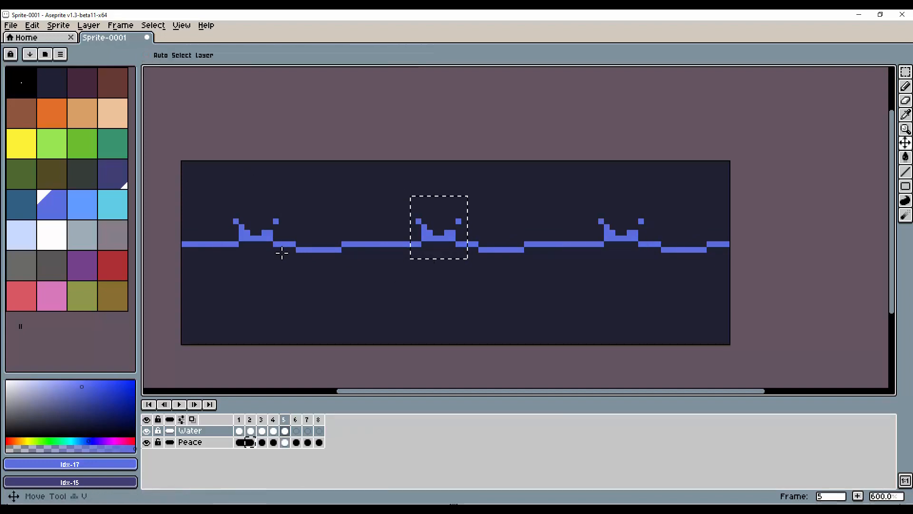
{"action": "key", "text": "Down"}
{"action": "key", "text": "Up"}
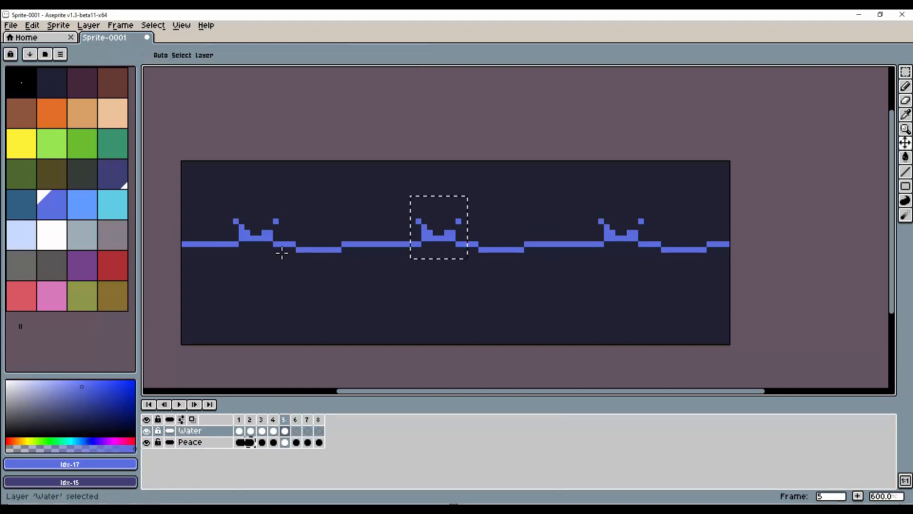
{"action": "left_click_drag", "start_coordinate": [446, 240], "coordinate": [448, 246]}
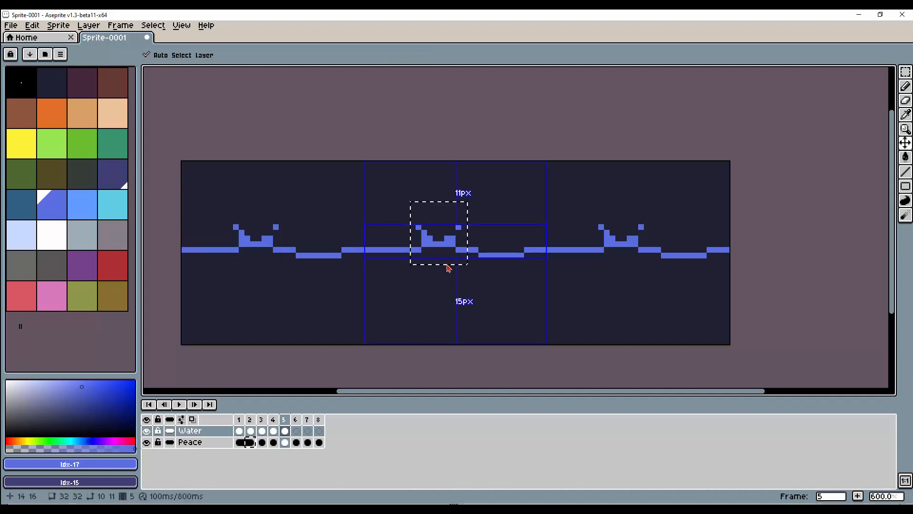
{"action": "key", "text": "ctrl+z"}
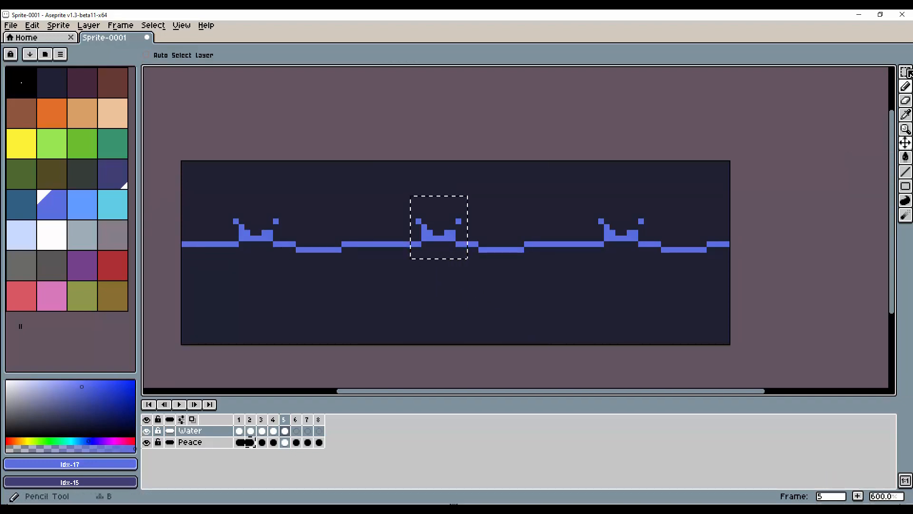
{"action": "left_click", "coordinate": [907, 143]}
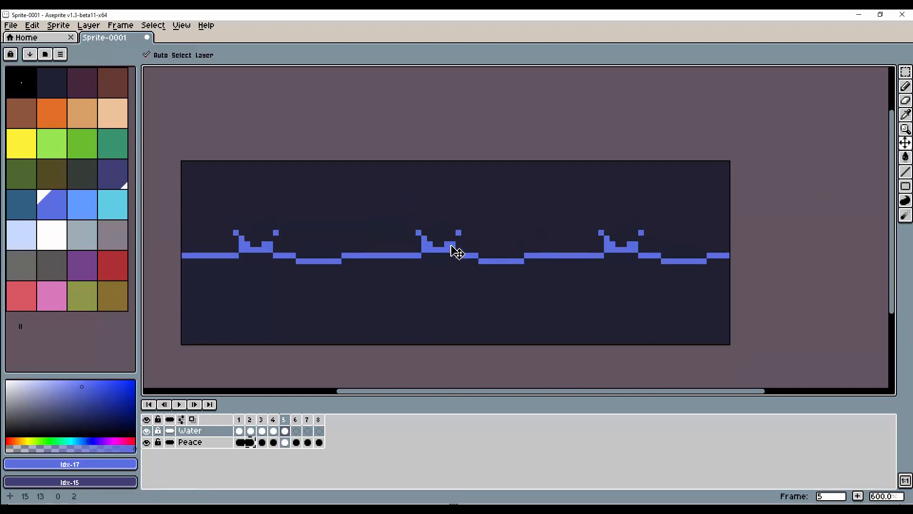
{"action": "left_click_drag", "start_coordinate": [459, 249], "coordinate": [453, 259]}
{"action": "key", "text": "ctrl+z"}
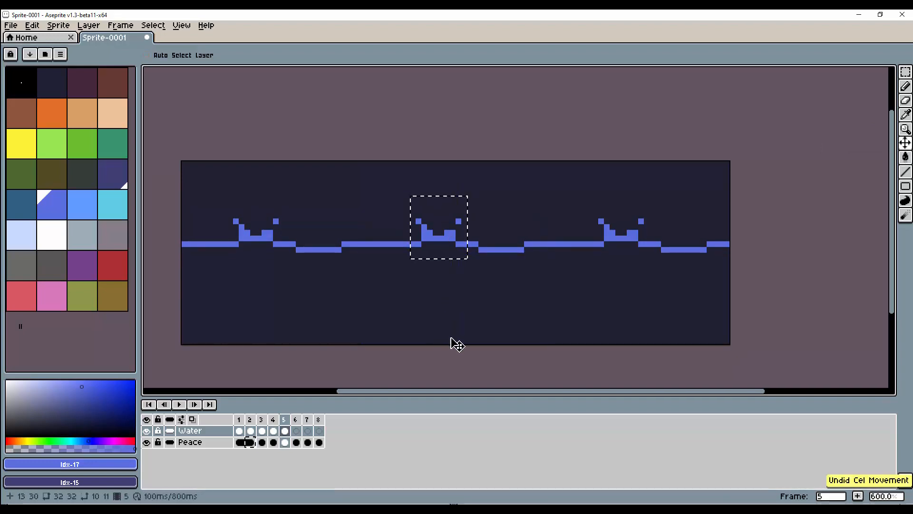
{"action": "key", "text": "ctrl+d"}
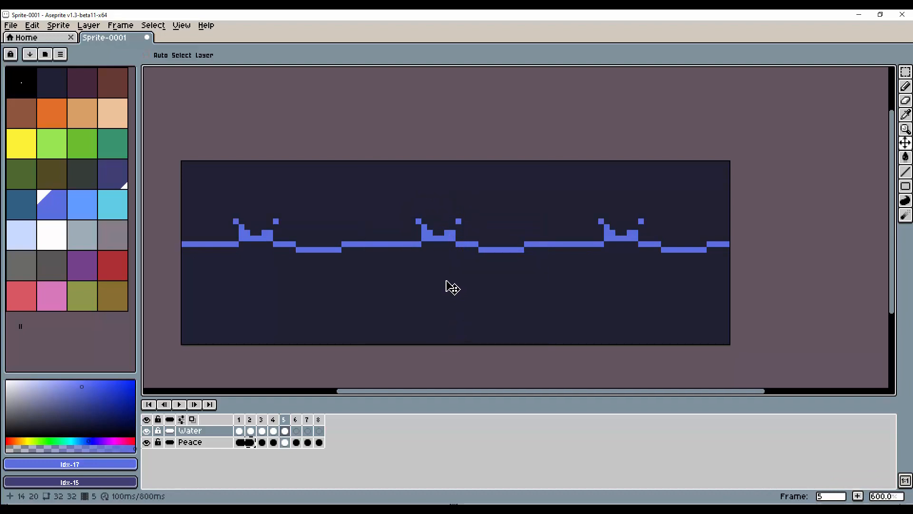
Redraw frame 5's splash two pixels lower with its base sunk into the wave line, and check it against frames 3 and 4.
{"action": "key", "text": "b"}
{"action": "mouse_move", "coordinate": [424, 227]}
{"action": "left_mouse_down"}
{"action": "mouse_move", "coordinate": [448, 245]}
{"action": "mouse_move", "coordinate": [460, 222]}
{"action": "mouse_move", "coordinate": [421, 220]}
{"action": "mouse_move", "coordinate": [436, 239]}
{"action": "mouse_move", "coordinate": [451, 237]}
{"action": "mouse_move", "coordinate": [448, 261]}
{"action": "mouse_move", "coordinate": [452, 250]}
{"action": "mouse_move", "coordinate": [433, 265]}
{"action": "mouse_move", "coordinate": [449, 248]}
{"action": "mouse_move", "coordinate": [404, 242]}
{"action": "mouse_move", "coordinate": [418, 242]}
{"action": "mouse_move", "coordinate": [407, 254]}
{"action": "mouse_move", "coordinate": [414, 249]}
{"action": "mouse_move", "coordinate": [413, 263]}
{"action": "mouse_move", "coordinate": [446, 275]}
{"action": "mouse_move", "coordinate": [461, 244]}
{"action": "mouse_move", "coordinate": [478, 256]}
{"action": "mouse_move", "coordinate": [471, 243]}
{"action": "mouse_move", "coordinate": [493, 250]}
{"action": "left_mouse_up"}
{"action": "left_click", "coordinate": [427, 248]}
{"action": "left_click", "coordinate": [459, 233]}
{"action": "key", "text": "e"}
{"action": "left_click", "coordinate": [458, 221]}
{"action": "key", "text": "b"}
{"action": "key", "text": "e"}
{"action": "key", "text": "b"}
{"action": "key", "text": "e"}
{"action": "key", "text": "b"}
{"action": "left_click", "coordinate": [459, 249]}
{"action": "key", "text": "e"}
{"action": "key", "text": "b"}
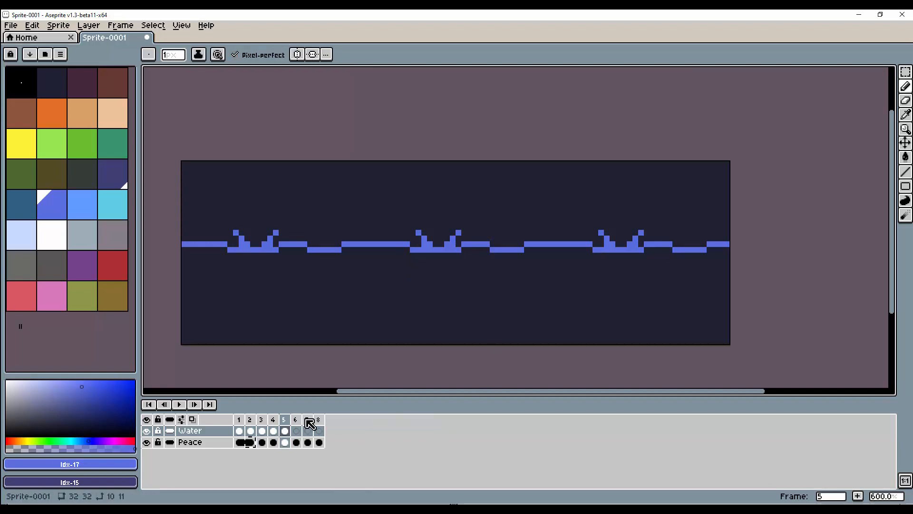
{"action": "left_click", "coordinate": [262, 420]}
{"action": "left_click", "coordinate": [273, 421]}
{"action": "left_click", "coordinate": [287, 422]}
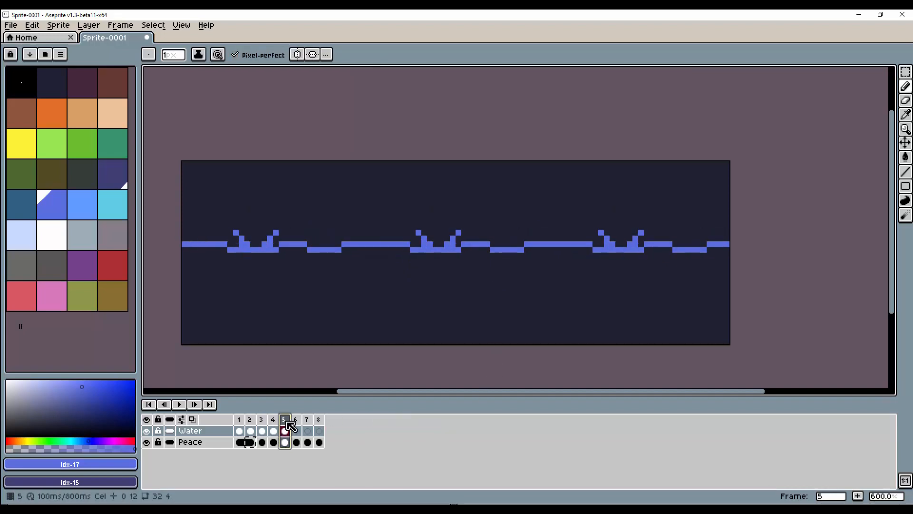
Draw frame 6's wave over frame 5's onion skin, with a flat crest, a trough beneath the splash and a stepped rise that joins seamlessly.
{"action": "left_click", "coordinate": [296, 420]}
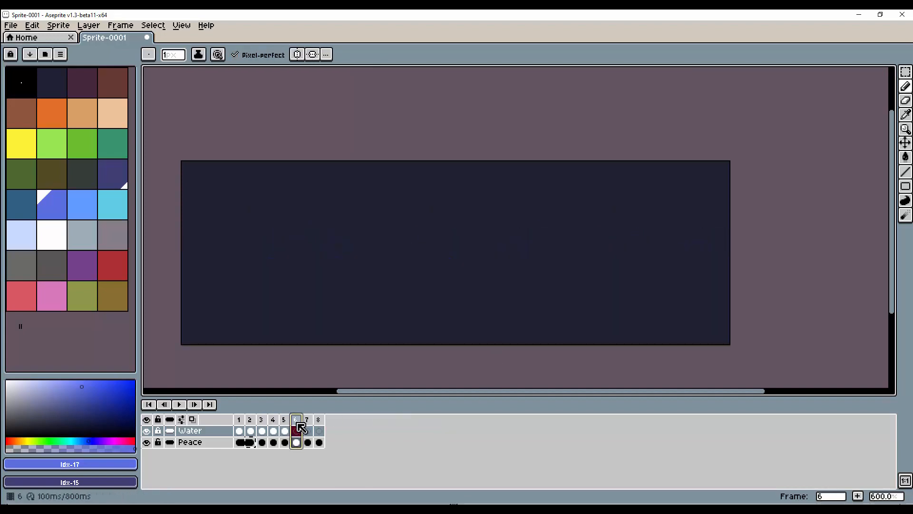
{"action": "left_click", "coordinate": [192, 419]}
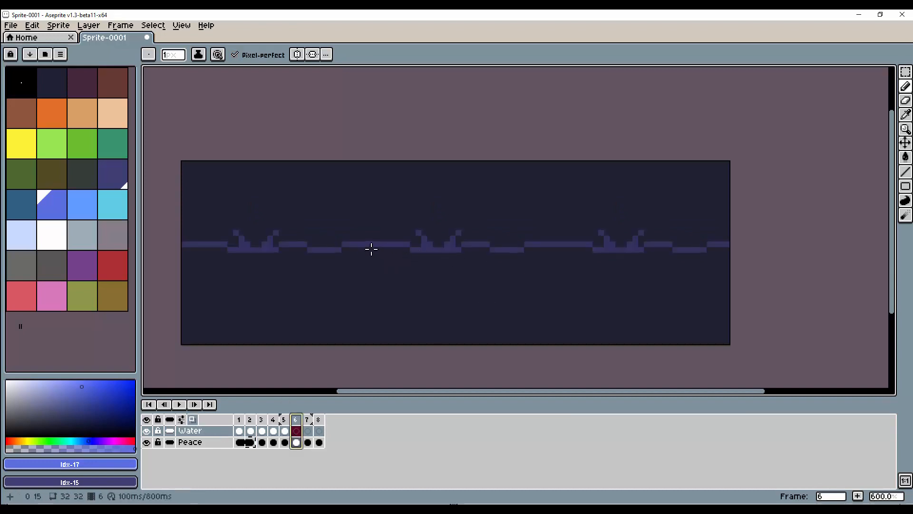
{"action": "mouse_move", "coordinate": [360, 246]}
{"action": "left_mouse_down"}
{"action": "mouse_move", "coordinate": [407, 238]}
{"action": "mouse_move", "coordinate": [441, 260]}
{"action": "mouse_move", "coordinate": [479, 253]}
{"action": "mouse_move", "coordinate": [447, 262]}
{"action": "mouse_move", "coordinate": [459, 263]}
{"action": "mouse_move", "coordinate": [515, 249]}
{"action": "left_mouse_up"}
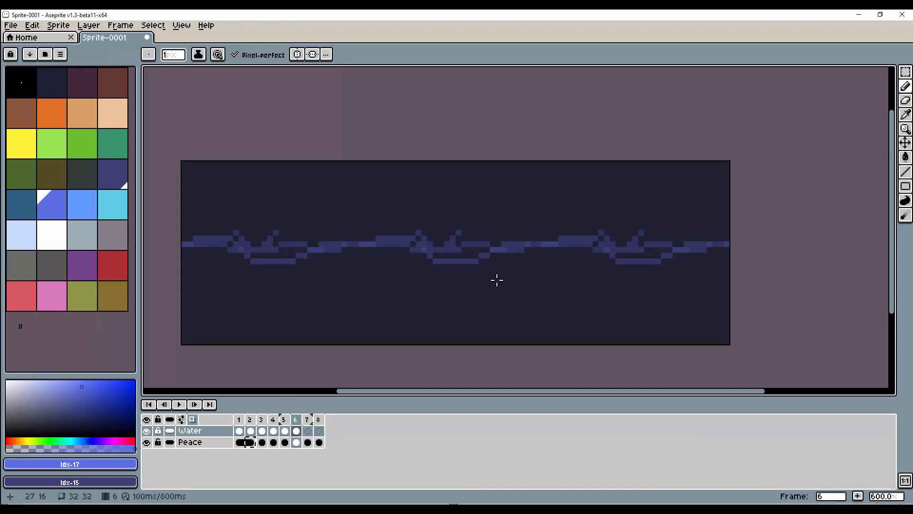
{"action": "left_click", "coordinate": [309, 431]}
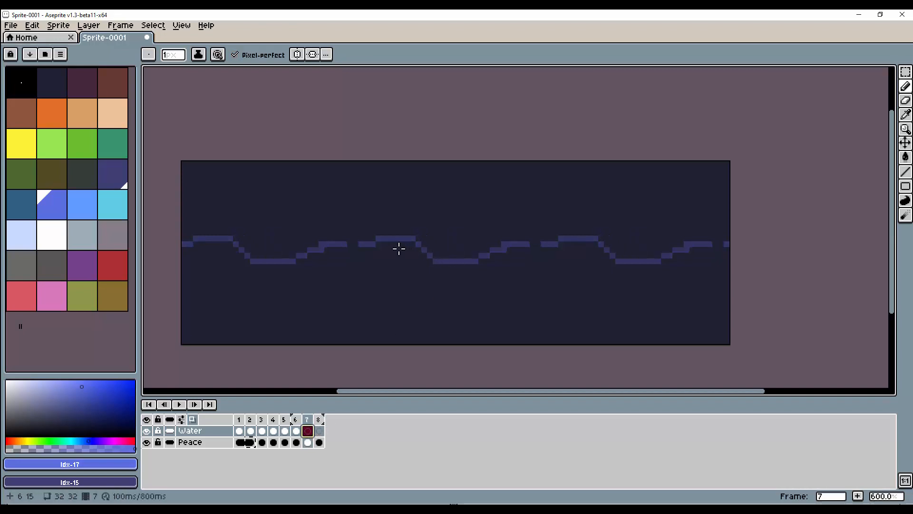
{"action": "left_click", "coordinate": [296, 431]}
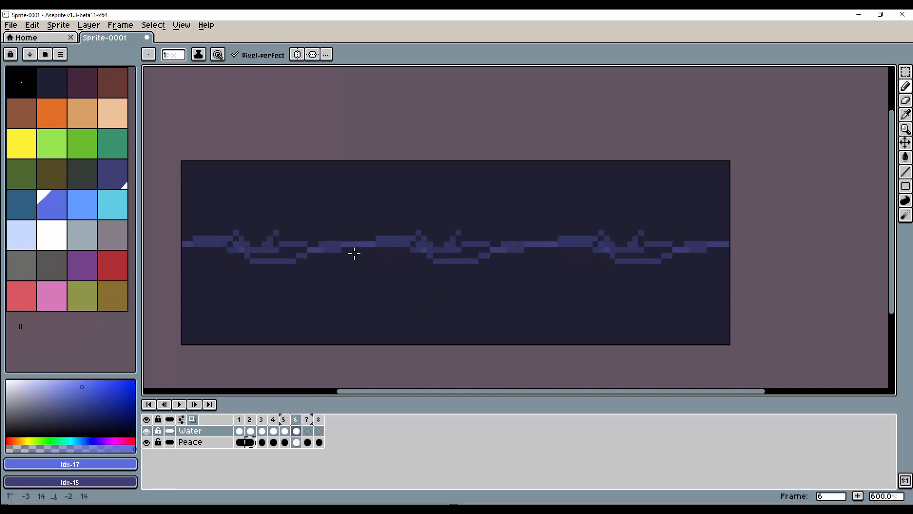
Compare frames 1, 5 and 6 with the empty frame 7, with and without onion skin, to judge the wave's motion.
{"action": "left_click", "coordinate": [309, 431]}
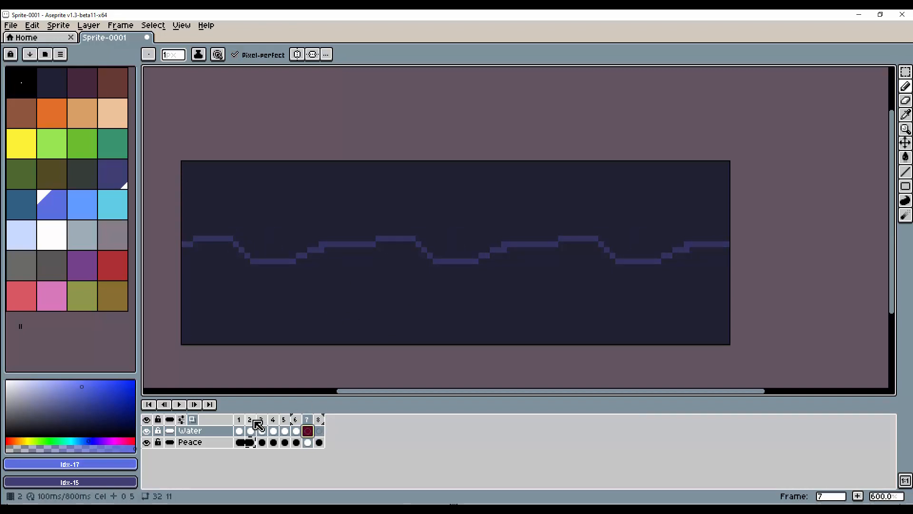
{"action": "left_click", "coordinate": [240, 433]}
{"action": "key", "text": "F3"}
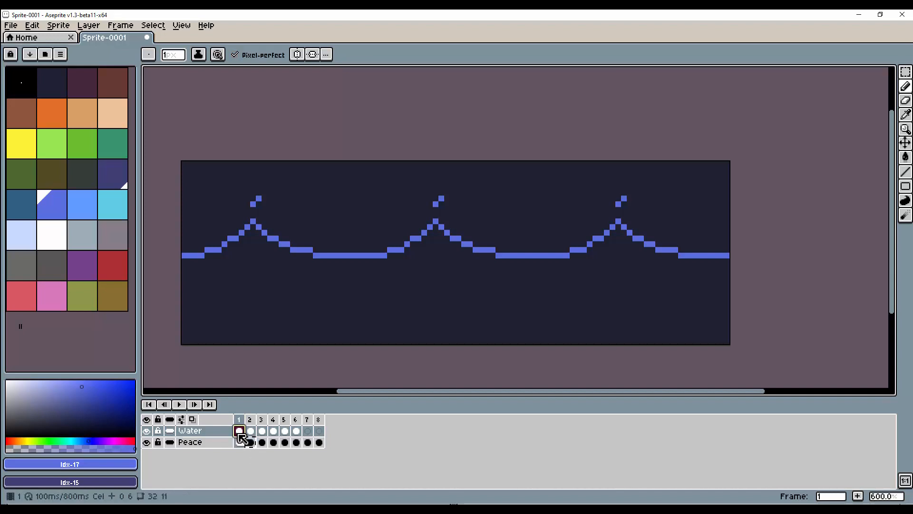
{"action": "left_click", "coordinate": [307, 432]}
{"action": "left_click", "coordinate": [192, 420]}
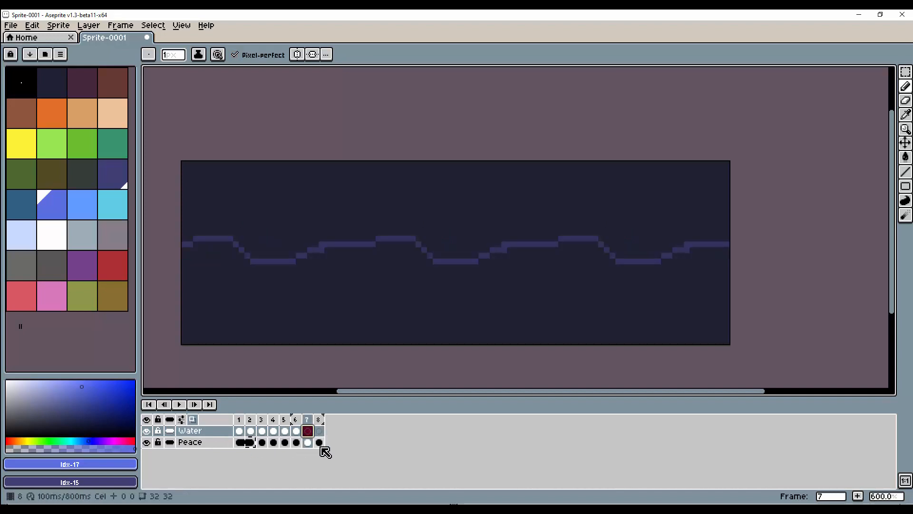
{"action": "left_click", "coordinate": [297, 422]}
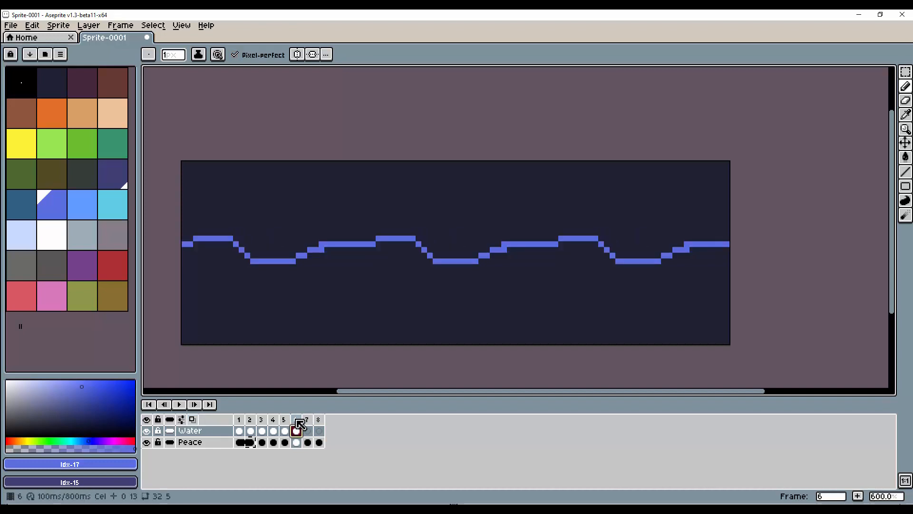
{"action": "mouse_move", "coordinate": [297, 420]}
{"action": "left_mouse_down"}
{"action": "mouse_move", "coordinate": [287, 422]}
{"action": "mouse_move", "coordinate": [296, 421]}
{"action": "left_mouse_up"}
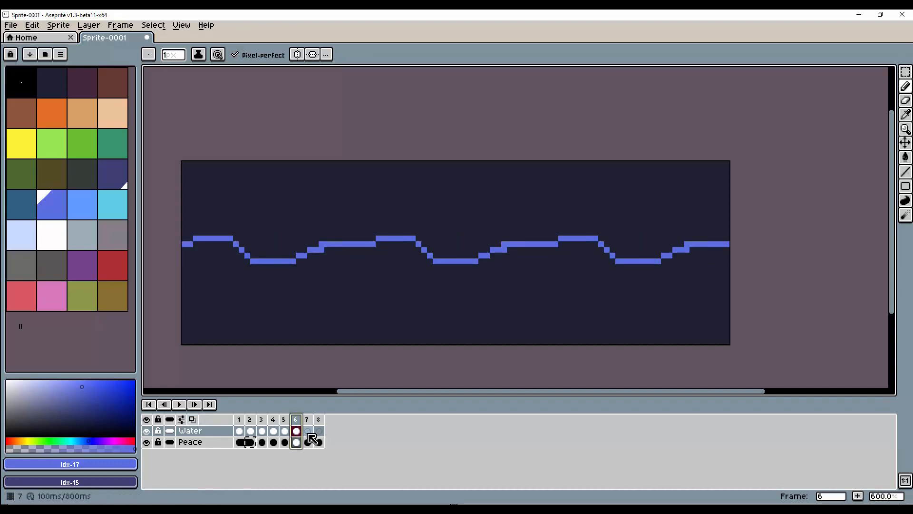
{"action": "left_click", "coordinate": [308, 432]}
{"action": "left_click", "coordinate": [286, 431]}
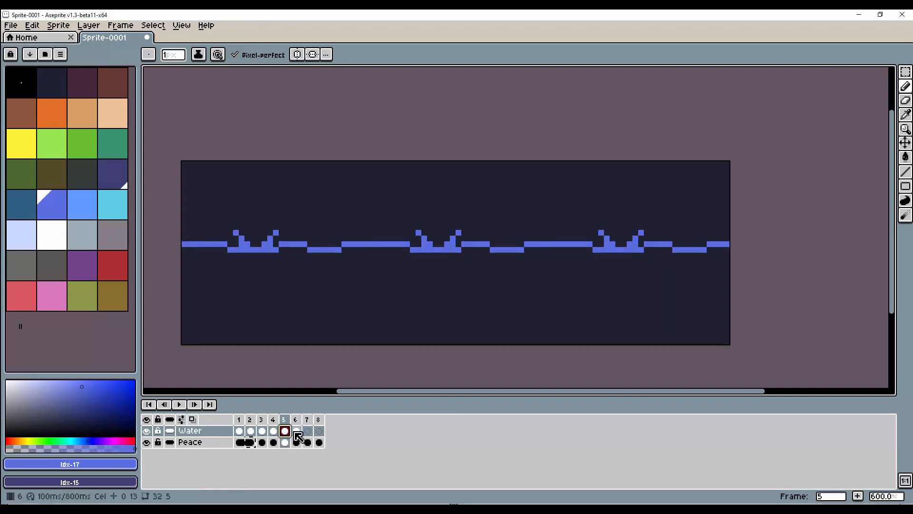
{"action": "left_click", "coordinate": [297, 432]}
{"action": "left_click", "coordinate": [286, 432]}
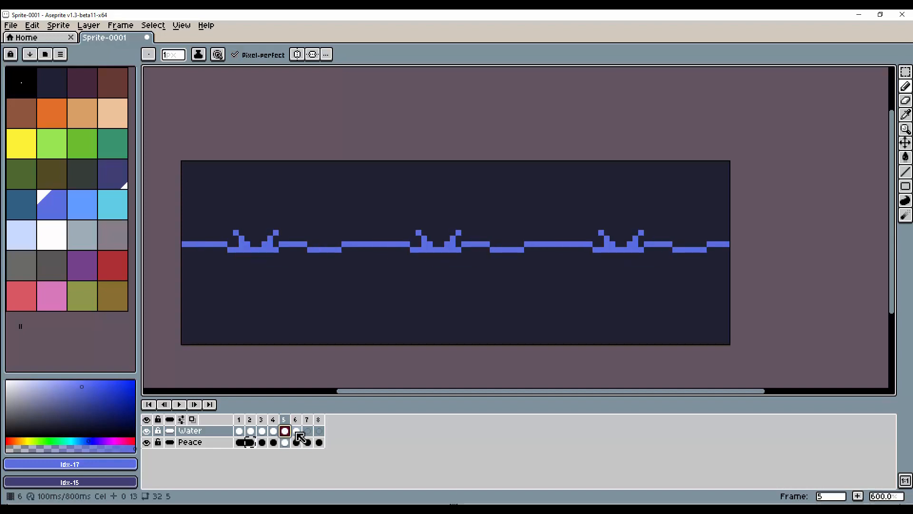
{"action": "left_click", "coordinate": [297, 432]}
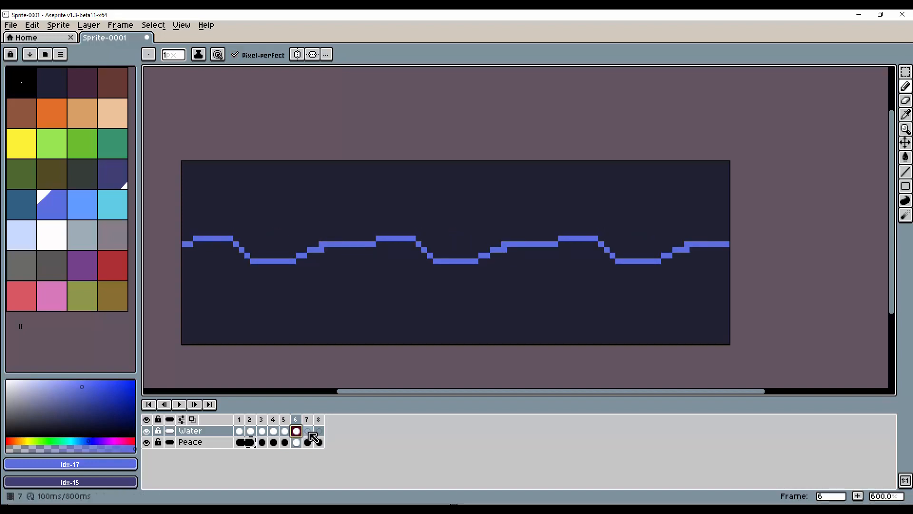
Draw frame 7's low, gently rolling wave line across the tile and erase the stray pixels beneath it.
{"action": "left_click", "coordinate": [309, 432]}
{"action": "left_click_drag", "start_coordinate": [384, 261], "coordinate": [459, 238]}
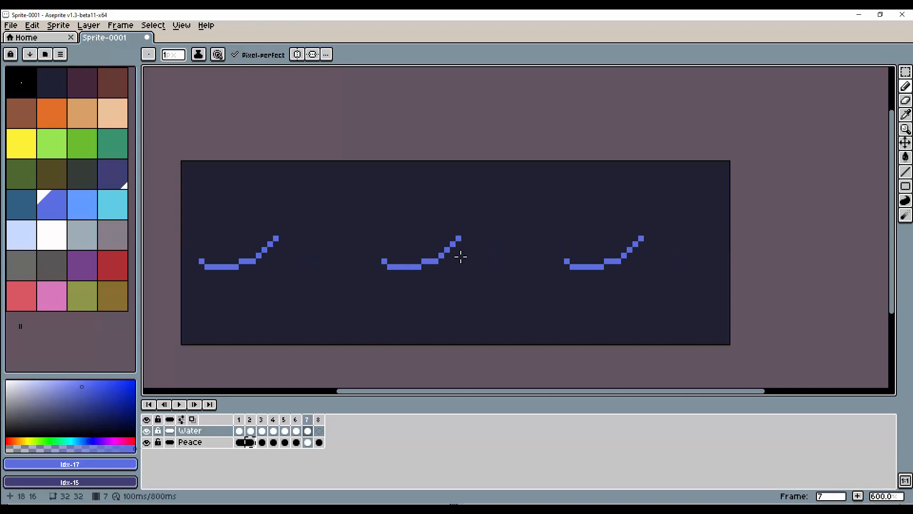
{"action": "key", "text": "ctrl+z"}
{"action": "mouse_move", "coordinate": [383, 255]}
{"action": "left_mouse_down"}
{"action": "mouse_move", "coordinate": [451, 249]}
{"action": "mouse_move", "coordinate": [459, 260]}
{"action": "mouse_move", "coordinate": [464, 250]}
{"action": "mouse_move", "coordinate": [499, 285]}
{"action": "mouse_move", "coordinate": [477, 255]}
{"action": "mouse_move", "coordinate": [528, 264]}
{"action": "mouse_move", "coordinate": [506, 261]}
{"action": "mouse_move", "coordinate": [540, 249]}
{"action": "mouse_move", "coordinate": [525, 270]}
{"action": "mouse_move", "coordinate": [527, 259]}
{"action": "mouse_move", "coordinate": [563, 258]}
{"action": "left_mouse_up"}
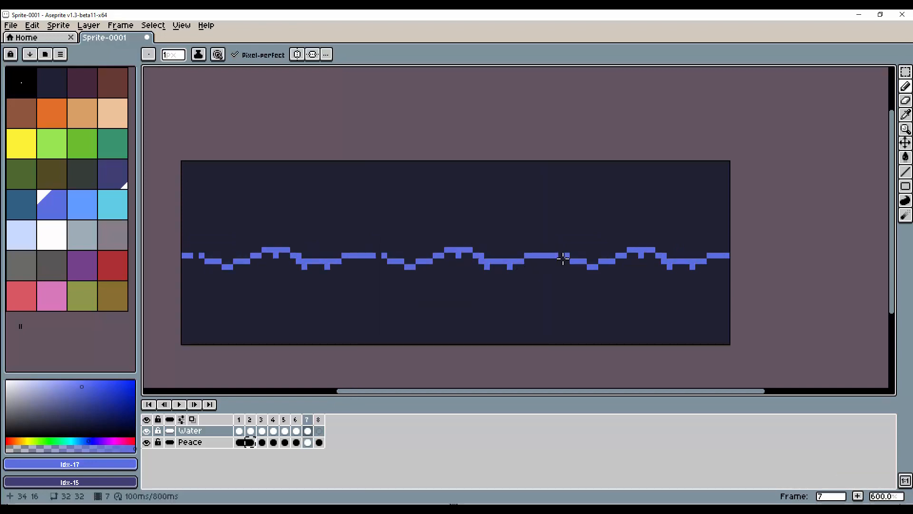
{"action": "key", "text": "e"}
{"action": "left_click", "coordinate": [459, 256]}
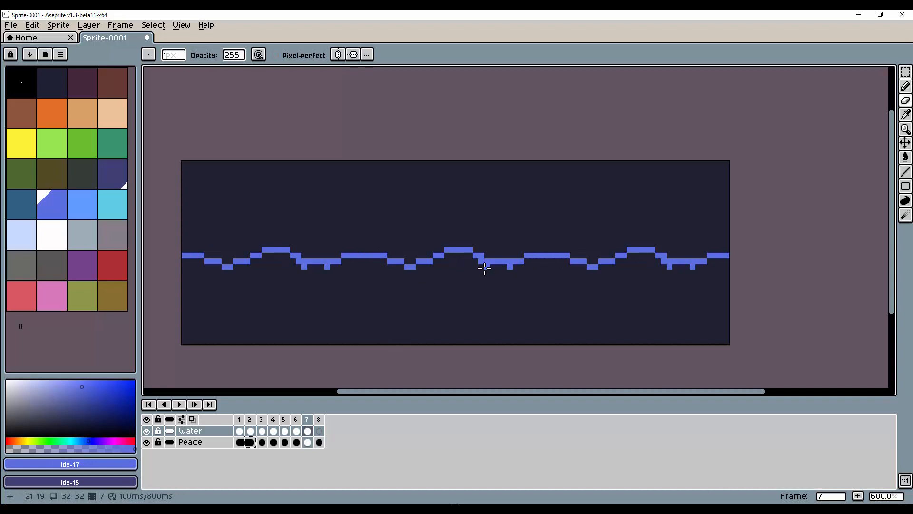
{"action": "left_click_drag", "start_coordinate": [487, 266], "coordinate": [510, 270]}
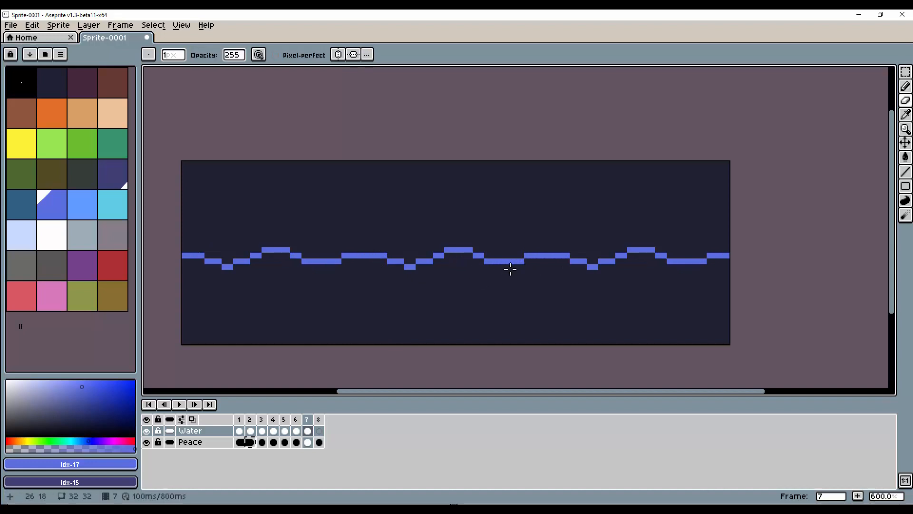
Compare the empty frame 8 with frame 1 and add a ninth frame at the end of the timeline.
{"action": "left_click", "coordinate": [321, 432]}
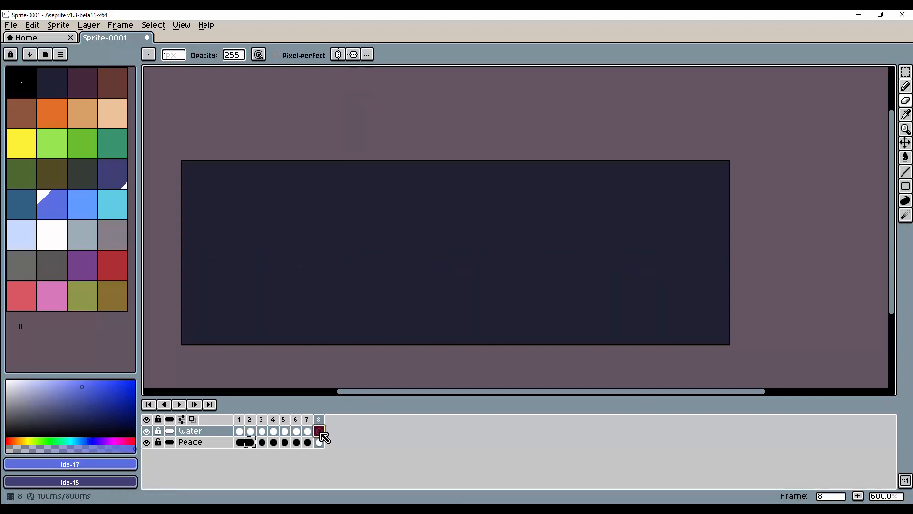
{"action": "left_click", "coordinate": [240, 421]}
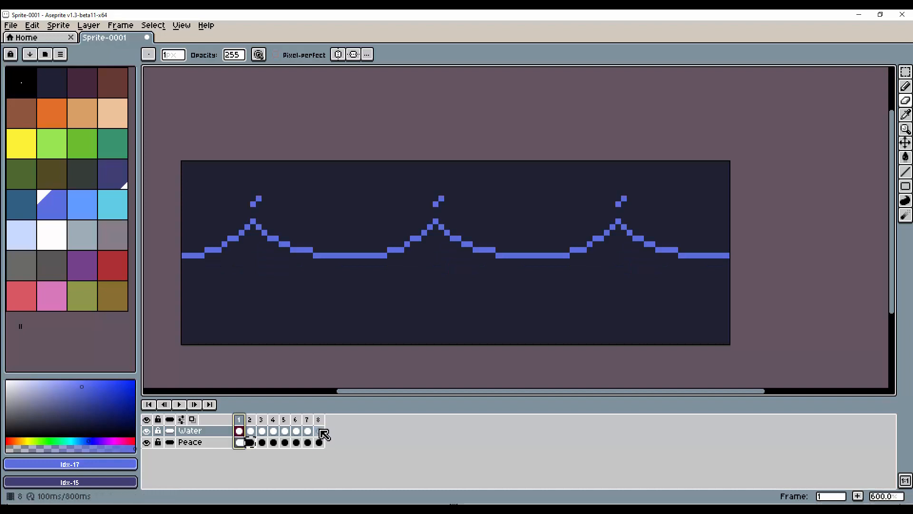
{"action": "left_click", "coordinate": [241, 442]}
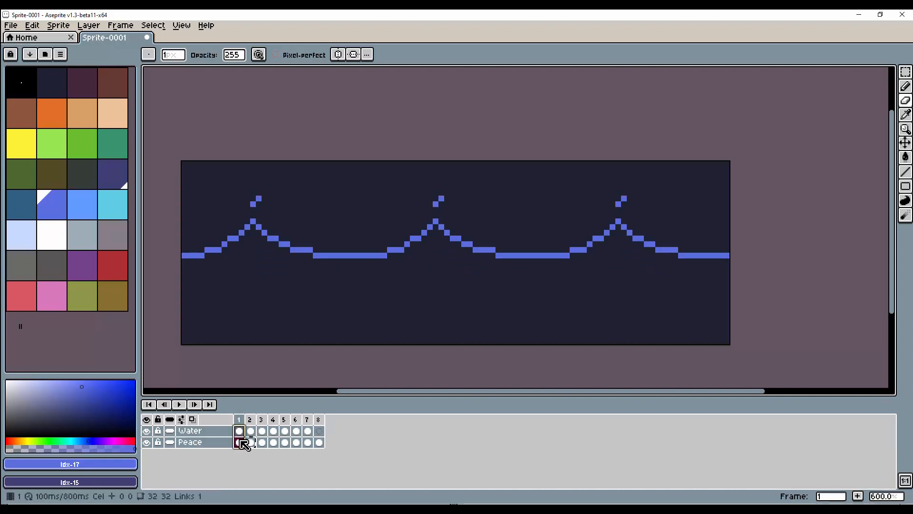
{"action": "key", "text": "End"}
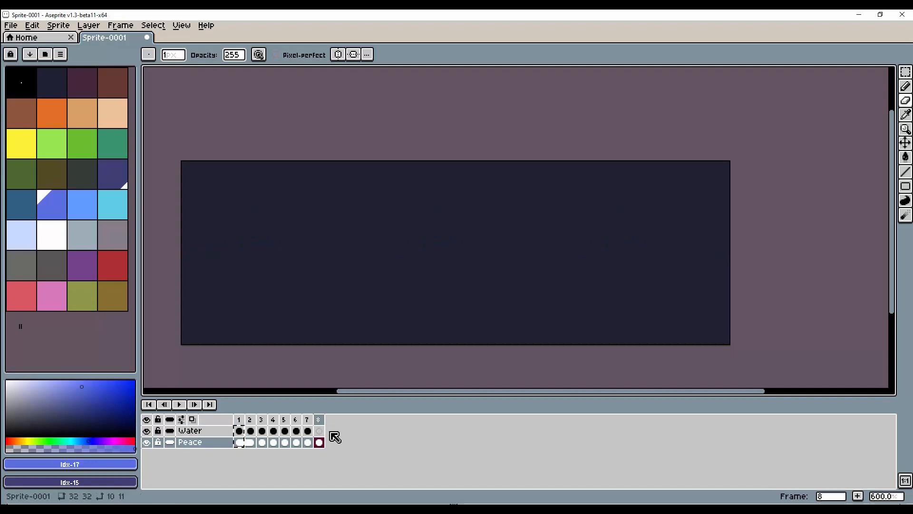
{"action": "key", "text": "alt+n"}
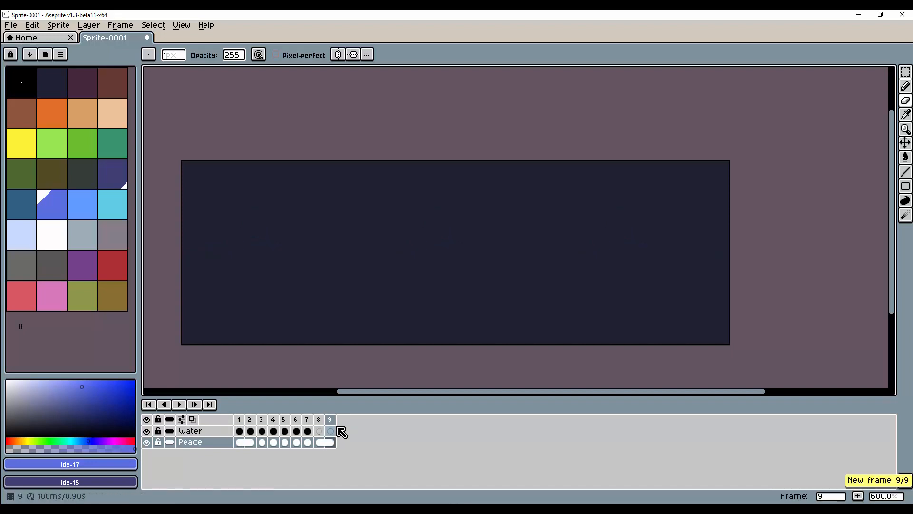
{"action": "left_click_drag", "start_coordinate": [329, 431], "coordinate": [330, 440]}
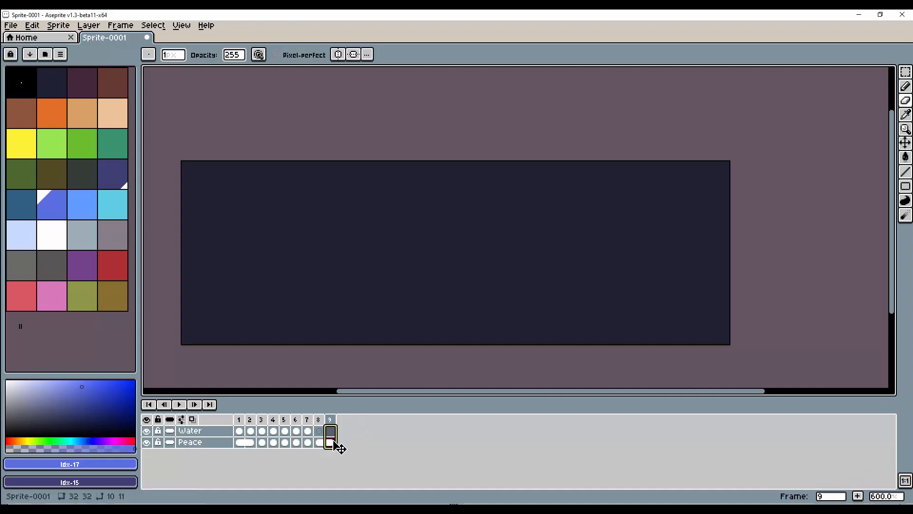
Copy frame 1's Water cel into frame 9.
{"action": "left_click", "coordinate": [241, 442]}
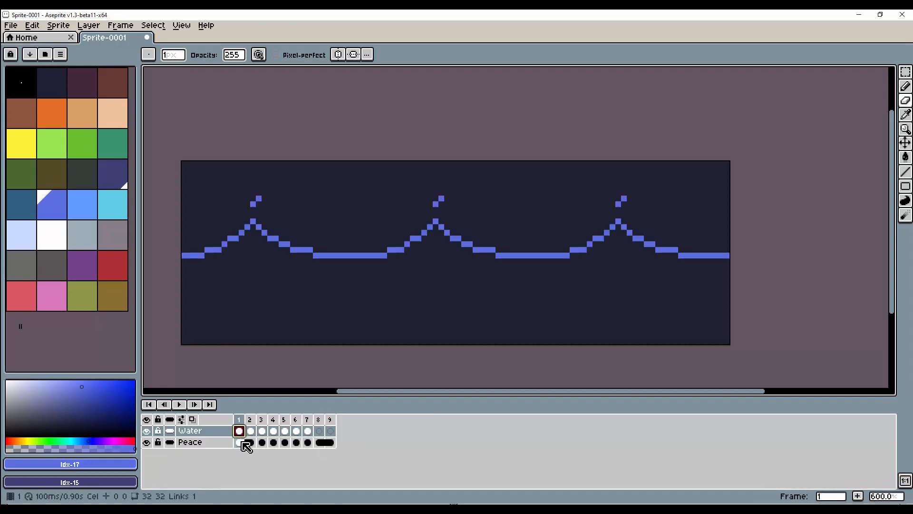
{"action": "key", "text": "ctrl+c"}
{"action": "left_click", "coordinate": [332, 434]}
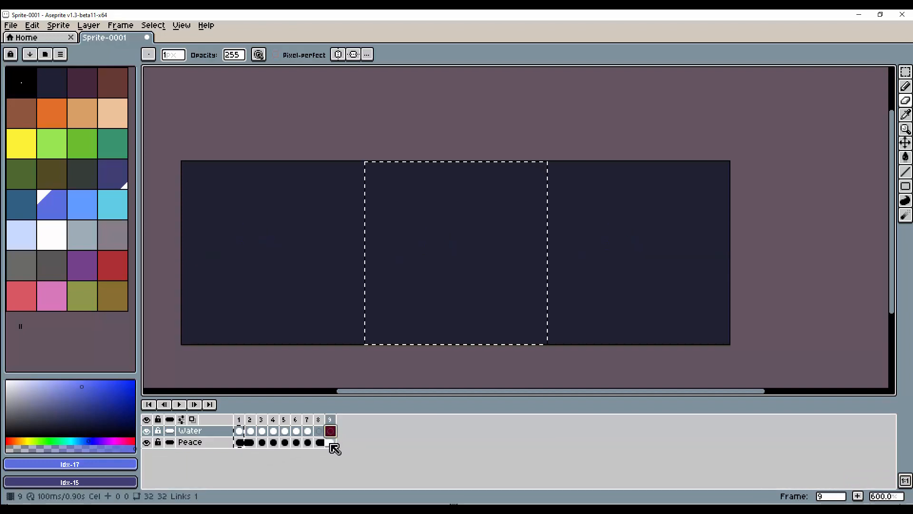
{"action": "left_click", "coordinate": [241, 432]}
{"action": "left_click", "coordinate": [332, 432]}
{"action": "key", "text": "ctrl+v"}
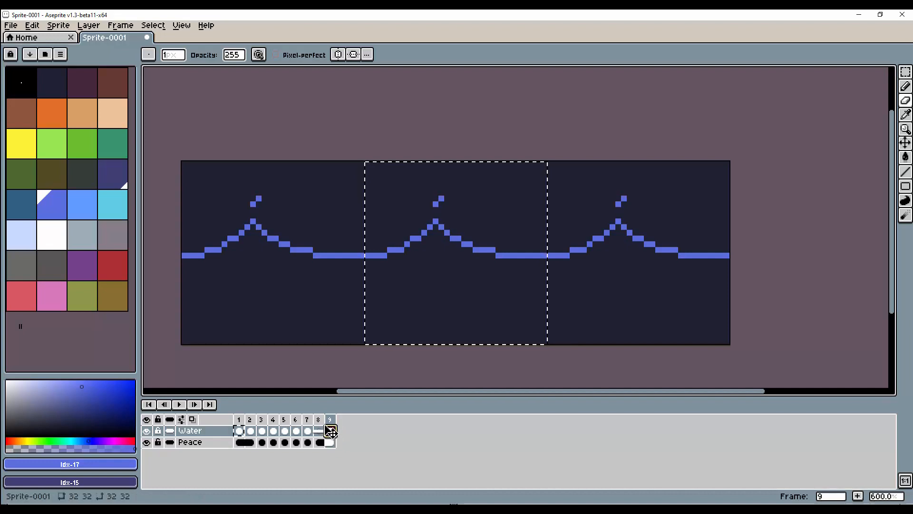
Draw frame 8's low-crested wave as an in-between of frames 7 and 9 with onion skin, clearing the selection and switching onion skin off when done.
{"action": "left_click", "coordinate": [319, 432]}
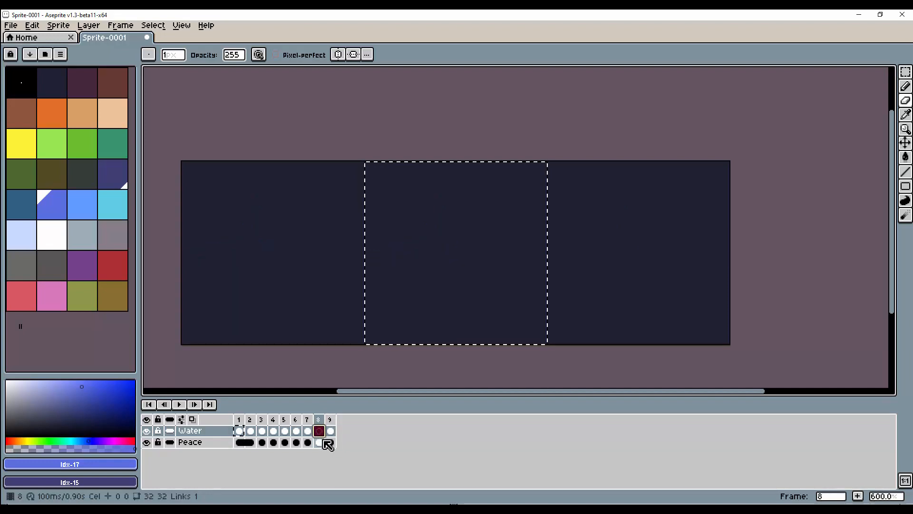
{"action": "left_click", "coordinate": [193, 419]}
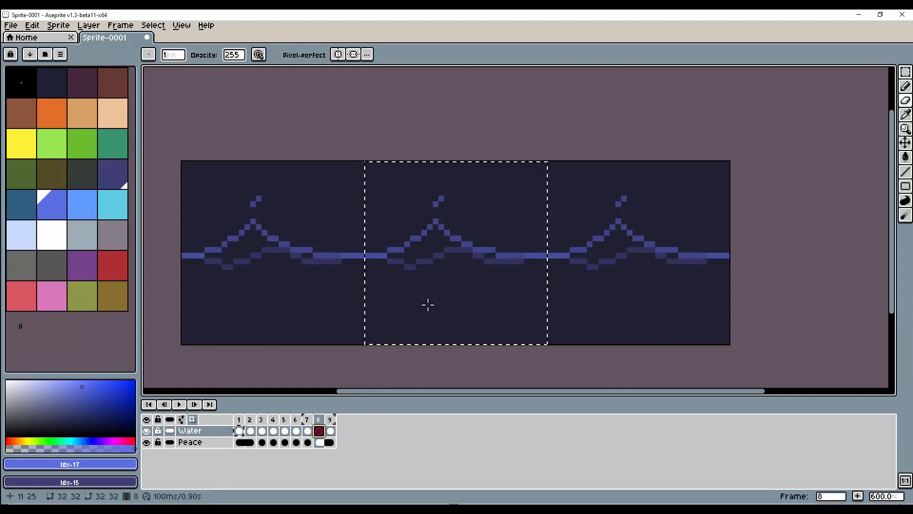
{"action": "mouse_move", "coordinate": [381, 256]}
{"action": "left_mouse_down"}
{"action": "mouse_move", "coordinate": [427, 247]}
{"action": "mouse_move", "coordinate": [426, 259]}
{"action": "mouse_move", "coordinate": [424, 240]}
{"action": "mouse_move", "coordinate": [457, 245]}
{"action": "mouse_move", "coordinate": [447, 237]}
{"action": "mouse_move", "coordinate": [498, 263]}
{"action": "mouse_move", "coordinate": [533, 261]}
{"action": "left_mouse_up"}
{"action": "key", "text": "ctrl+d"}
{"action": "key", "text": "b"}
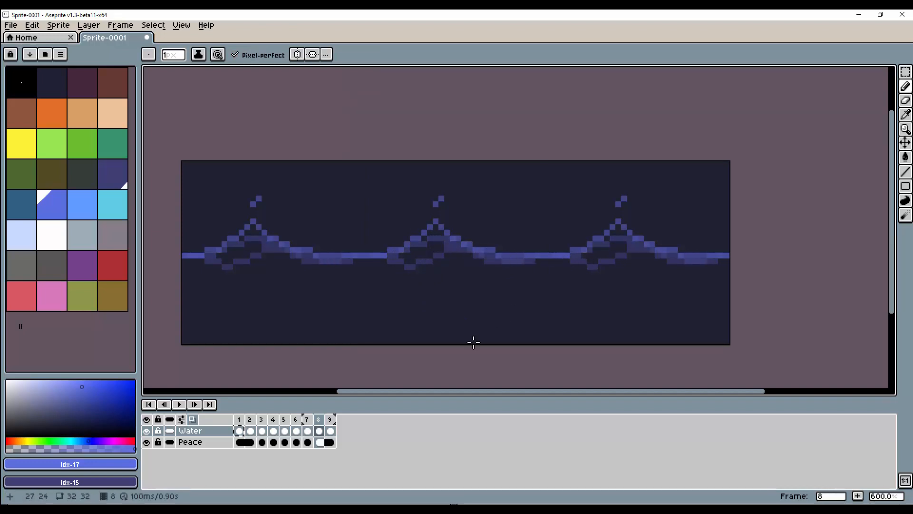
{"action": "left_click", "coordinate": [192, 419]}
Delete the duplicate ninth frame and play back the eight-frame animation.
{"action": "left_click", "coordinate": [333, 431]}
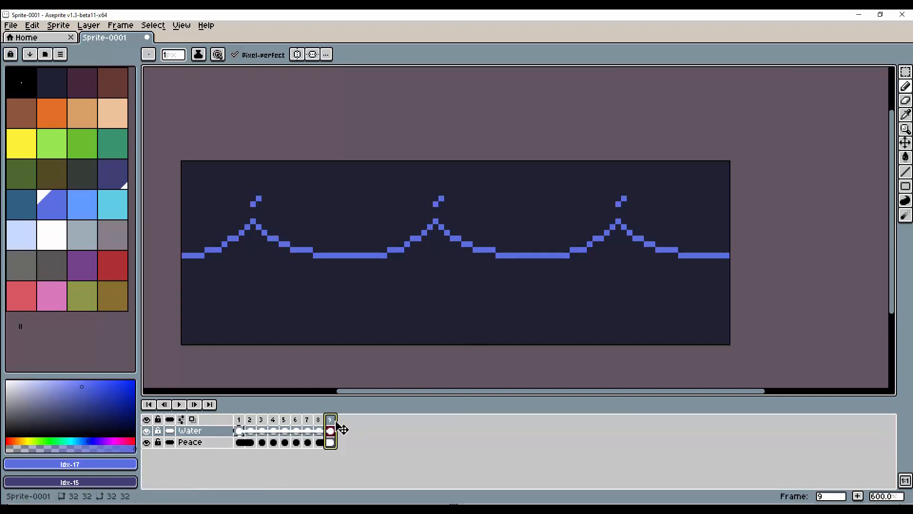
{"action": "key", "text": "Delete"}
{"action": "left_click", "coordinate": [179, 404]}
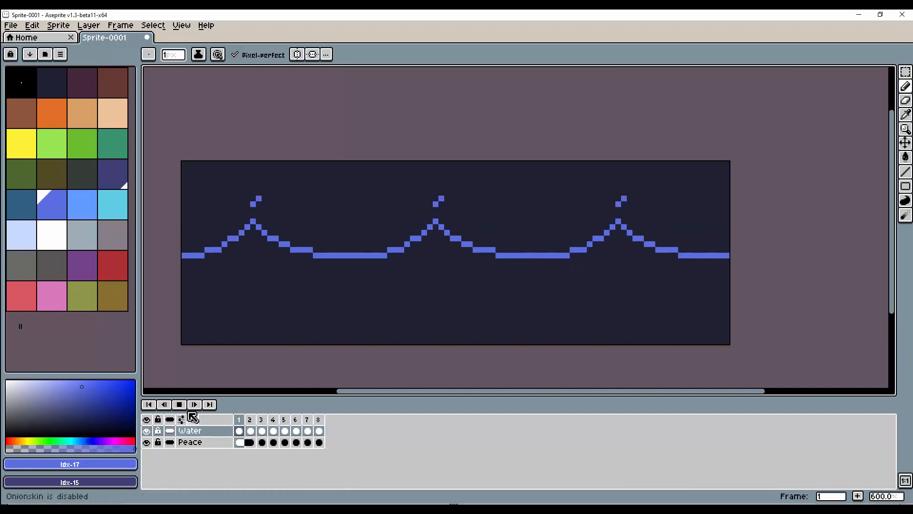
{"action": "key", "text": "Return"}
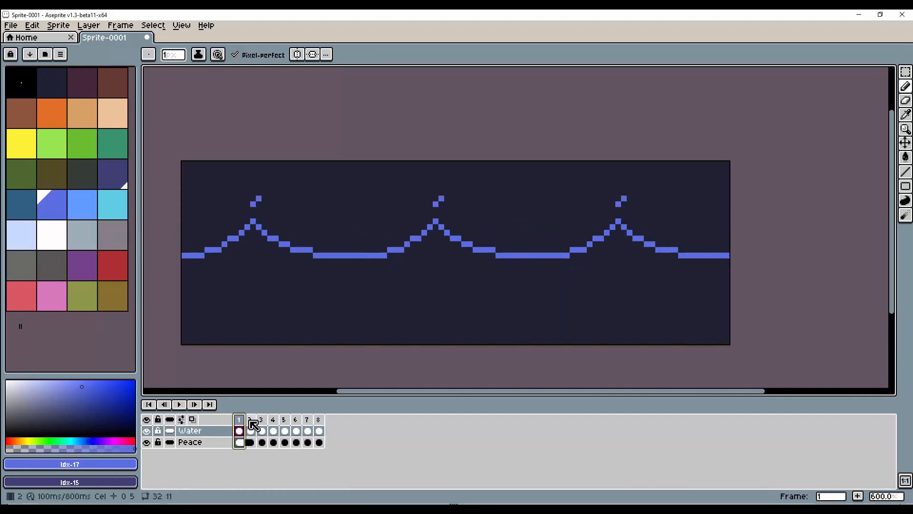
Review frames 1 to 5 and move frame 5's splash wave down 4 px on the Water layer.
{"action": "left_click", "coordinate": [250, 421]}
{"action": "left_click", "coordinate": [262, 421]}
{"action": "left_click", "coordinate": [275, 421]}
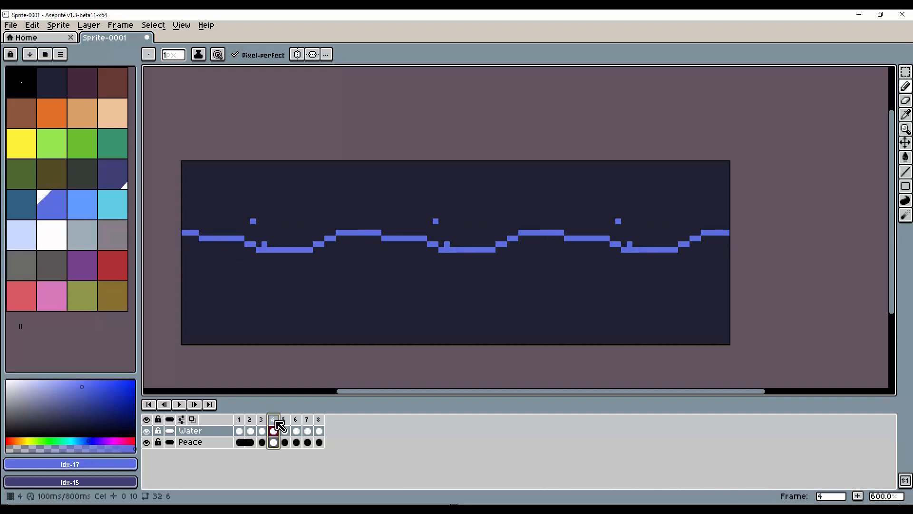
{"action": "left_click", "coordinate": [286, 425]}
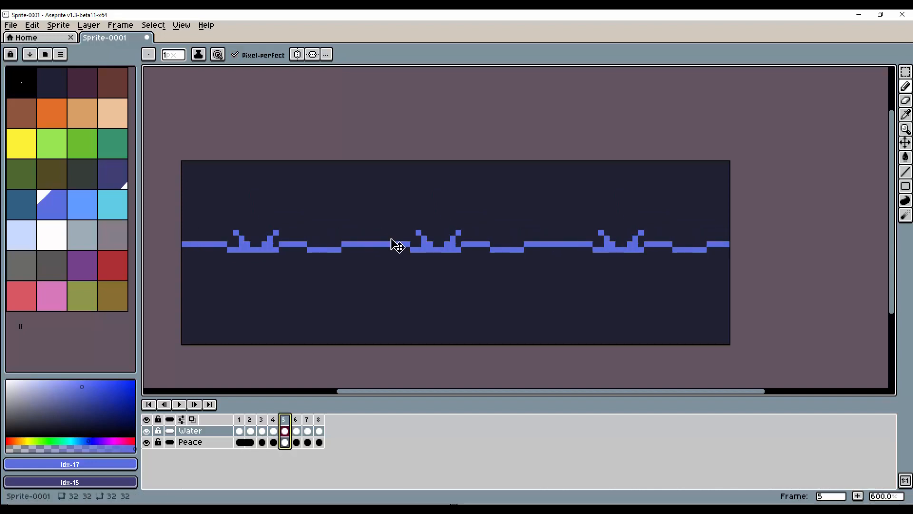
{"action": "key", "text": "v"}
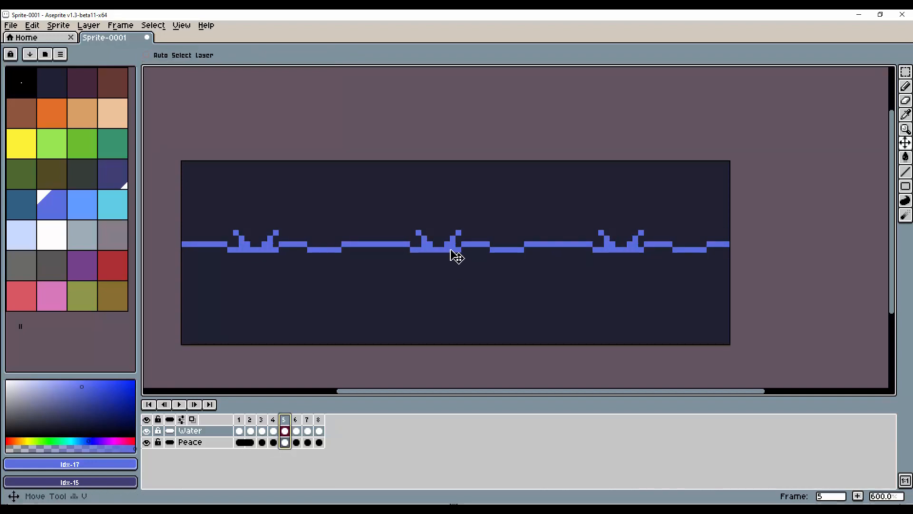
{"action": "left_click_drag", "start_coordinate": [455, 253], "coordinate": [458, 273]}
{"action": "key", "text": "ctrl+z"}
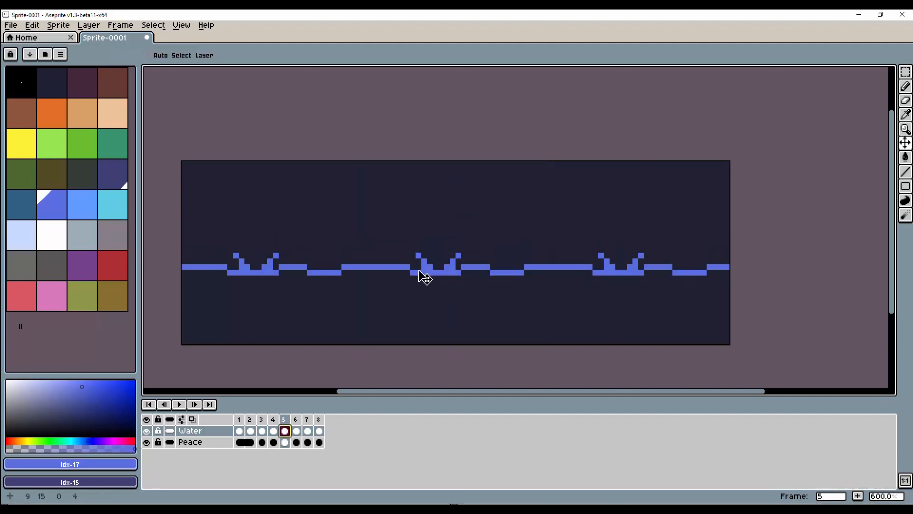
Lower the Water waves in frames 6 and 7 by about 2 px and 1 px, and check them against frame 8.
{"action": "left_click", "coordinate": [297, 431]}
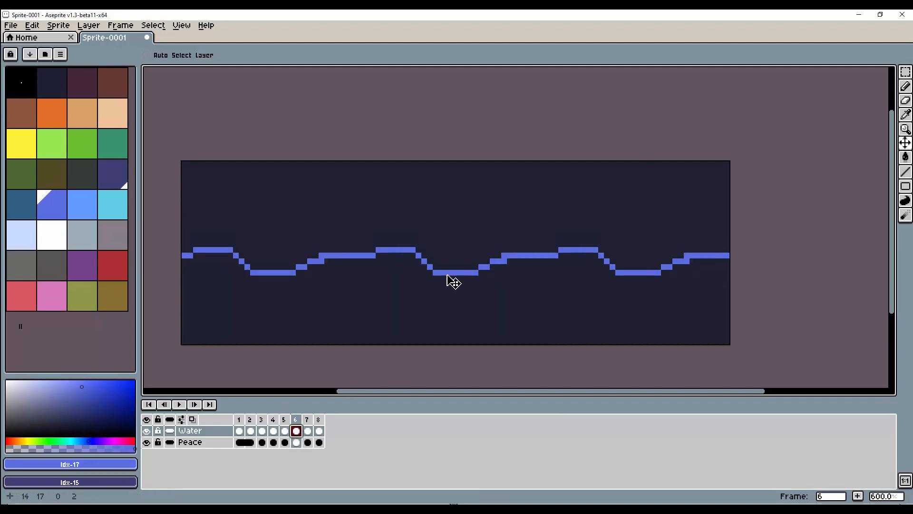
{"action": "left_click", "coordinate": [309, 432]}
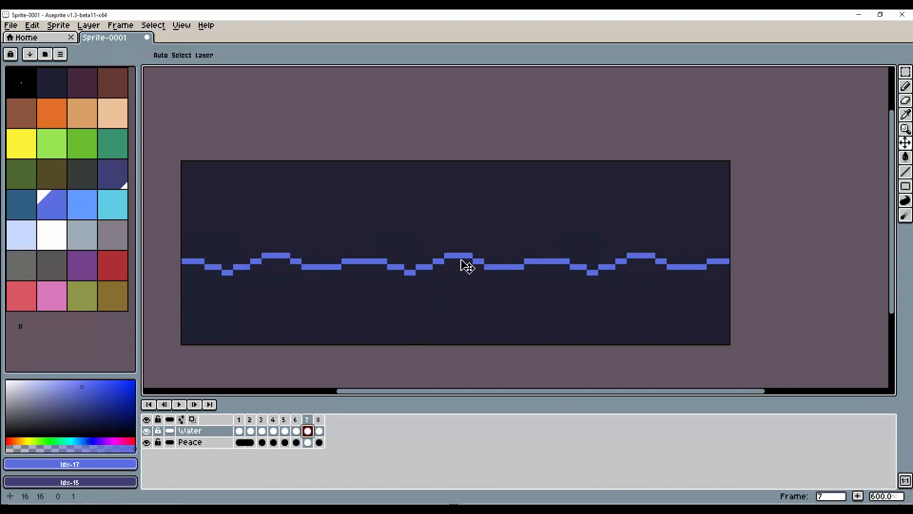
{"action": "left_click", "coordinate": [319, 432]}
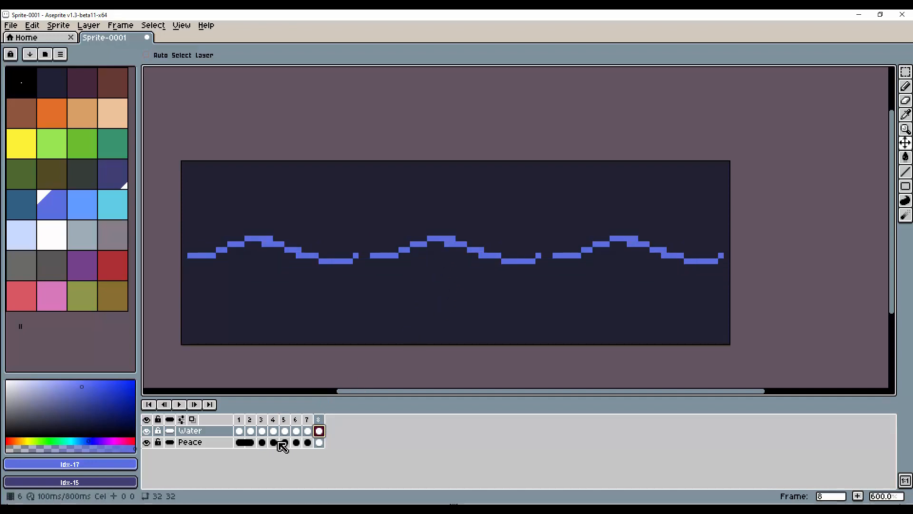
Play back the eight-frame loop at several zoom levels to examine the wave motion, and stop playback when done.
{"action": "left_click", "coordinate": [179, 404]}
{"action": "mouse_move", "coordinate": [269, 509]}
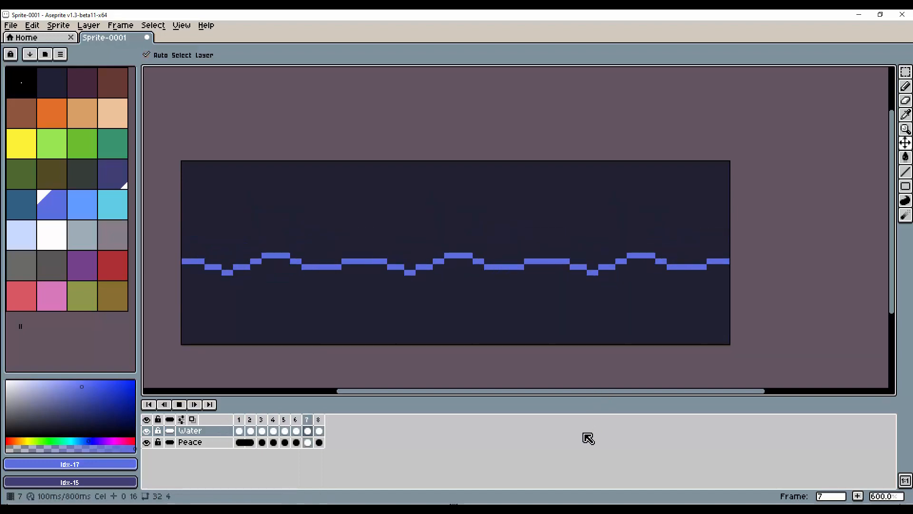
{"action": "key", "text": "minus"}
{"action": "key", "text": "minus"}
{"action": "key", "text": "minus"}
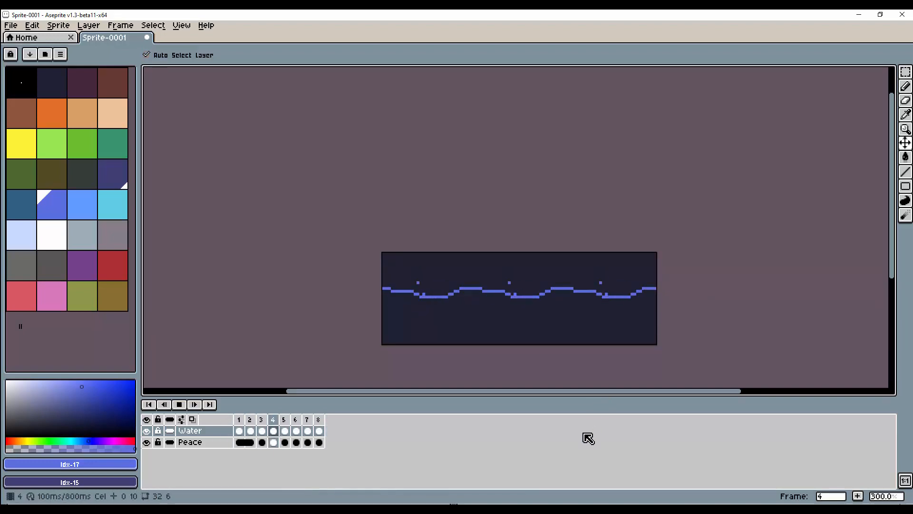
{"action": "key", "text": "minus"}
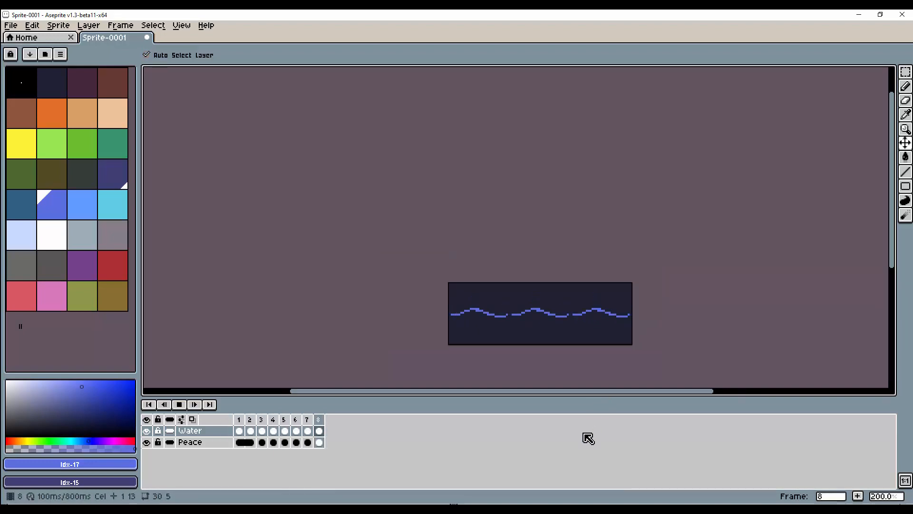
{"action": "key", "text": "plus"}
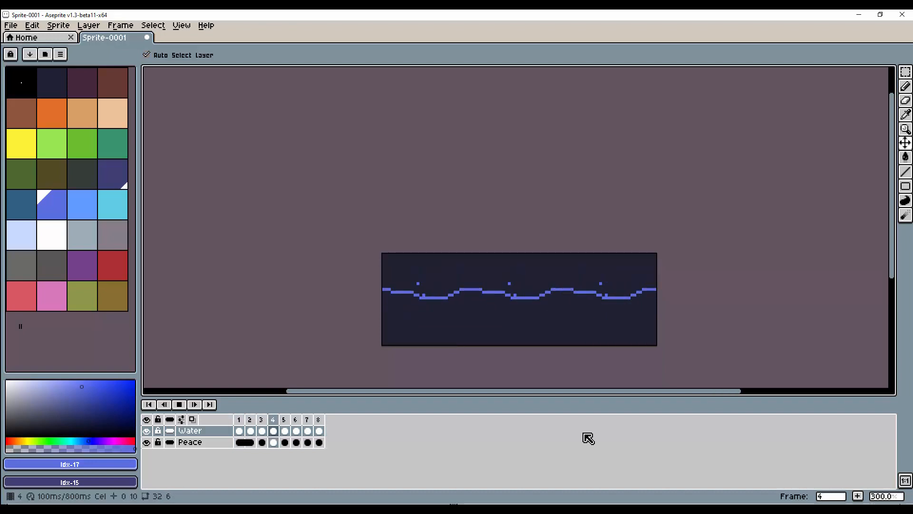
{"action": "key", "text": "plus"}
{"action": "key", "text": "plus"}
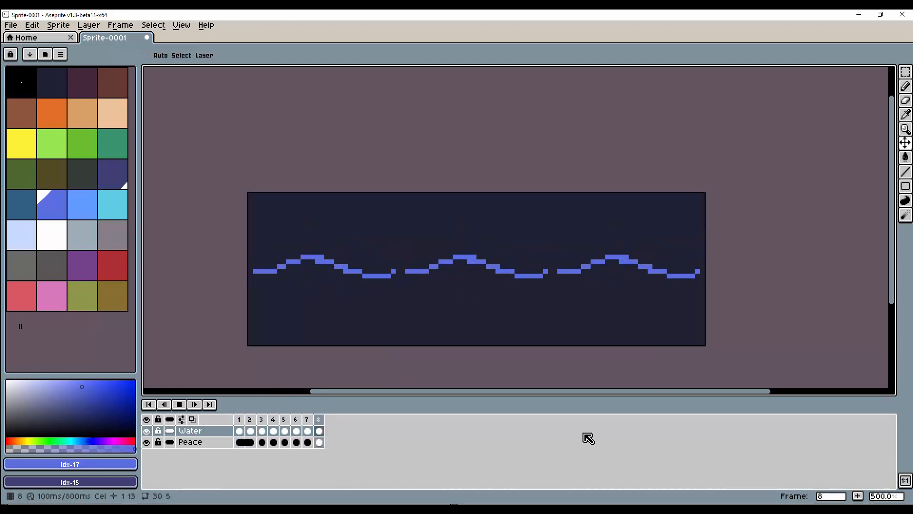
{"action": "left_click", "coordinate": [180, 405]}
Shift the Water waves 2 px left in frames 3 to 6 and 1 px left in frame 7.
{"action": "left_click", "coordinate": [251, 420]}
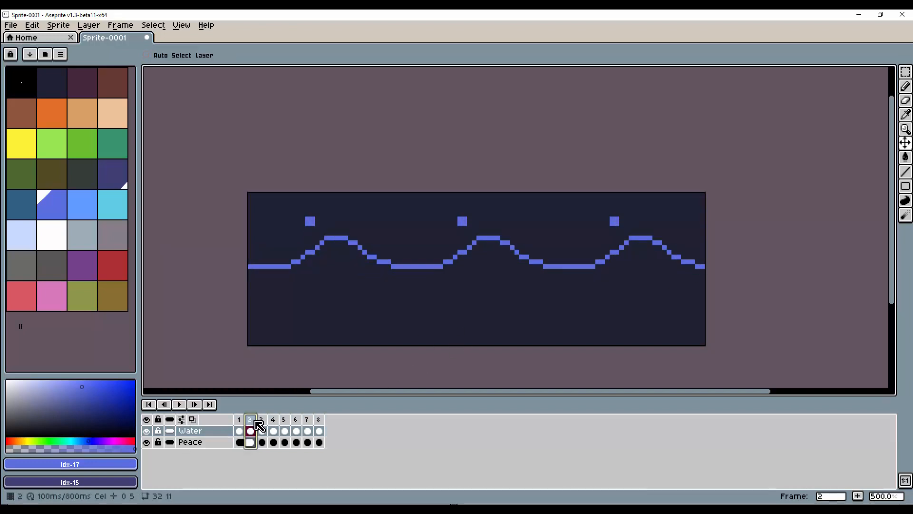
{"action": "left_click", "coordinate": [262, 430]}
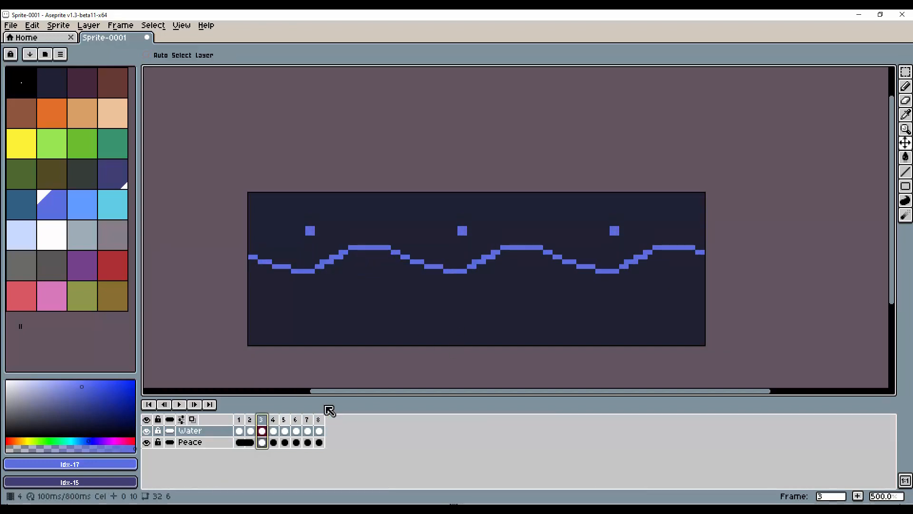
{"action": "mouse_move", "coordinate": [469, 275]}
{"action": "left_mouse_down"}
{"action": "mouse_move", "coordinate": [459, 272]}
{"action": "mouse_move", "coordinate": [477, 277]}
{"action": "mouse_move", "coordinate": [464, 269]}
{"action": "mouse_move", "coordinate": [459, 291]}
{"action": "mouse_move", "coordinate": [473, 297]}
{"action": "mouse_move", "coordinate": [483, 276]}
{"action": "left_mouse_up"}
{"action": "key", "text": "ctrl+z"}
{"action": "left_click", "coordinate": [264, 431]}
{"action": "left_click", "coordinate": [275, 420]}
{"action": "key", "text": "ctrl+z"}
{"action": "left_click", "coordinate": [284, 430]}
{"action": "left_click", "coordinate": [297, 431]}
{"action": "left_click", "coordinate": [308, 430]}
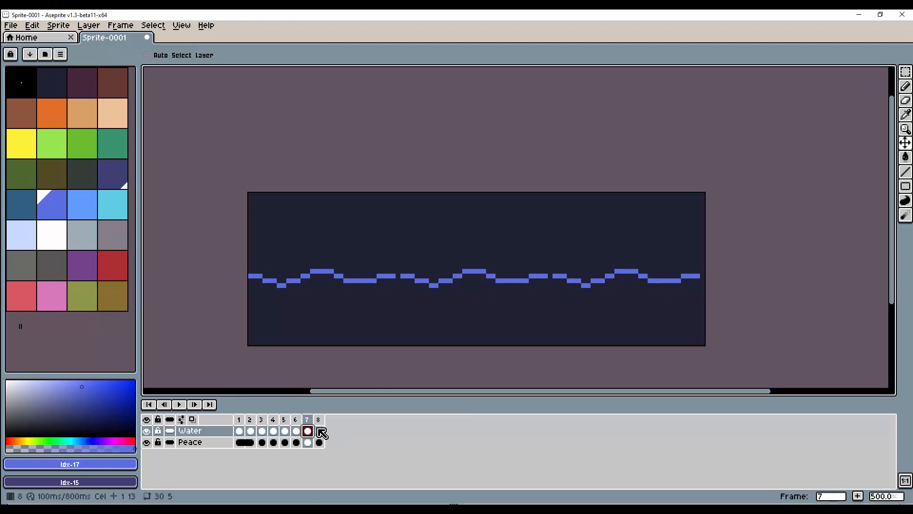
Compare frame 7's wave with frames 6 and 8 and move it up 1 px.
{"action": "left_click", "coordinate": [320, 431]}
{"action": "left_click", "coordinate": [297, 432]}
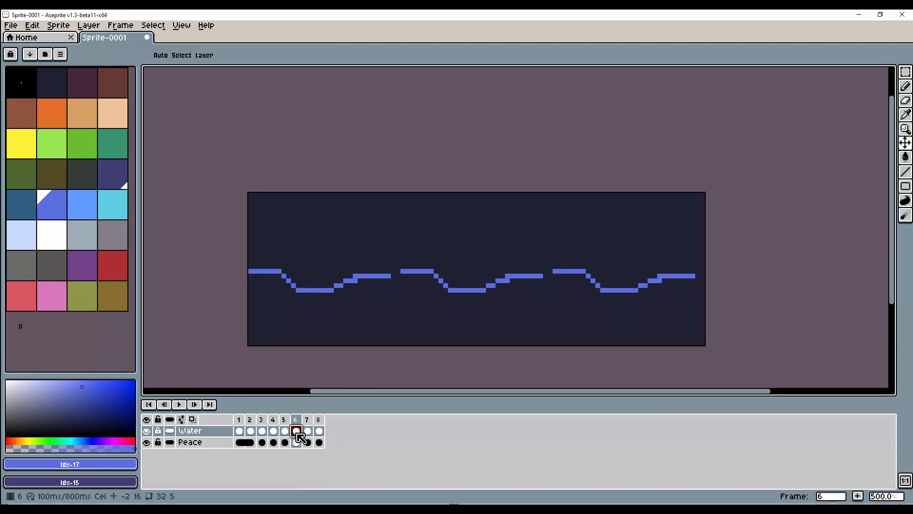
{"action": "left_click", "coordinate": [309, 432]}
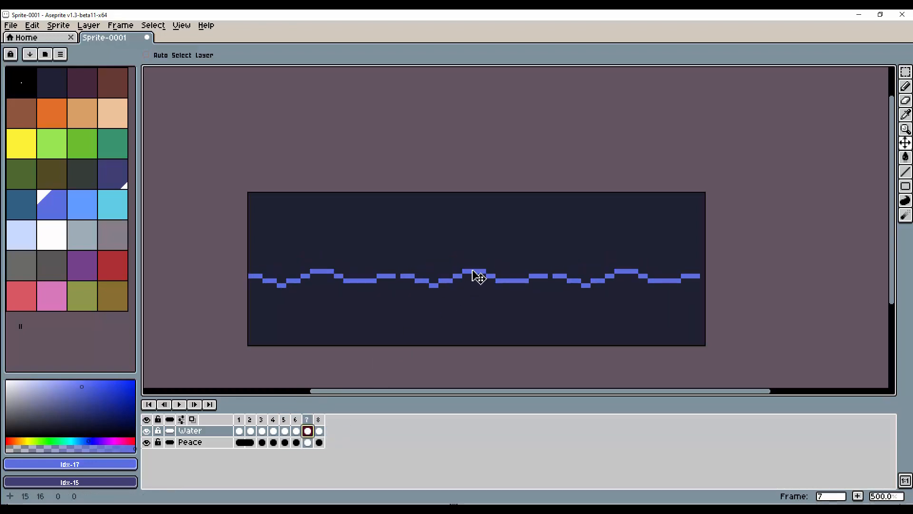
{"action": "left_click_drag", "start_coordinate": [473, 270], "coordinate": [471, 269]}
Step through frames 5 to 8 and on to frames 1 and 2 to check the wave's continuity.
{"action": "left_click", "coordinate": [319, 432]}
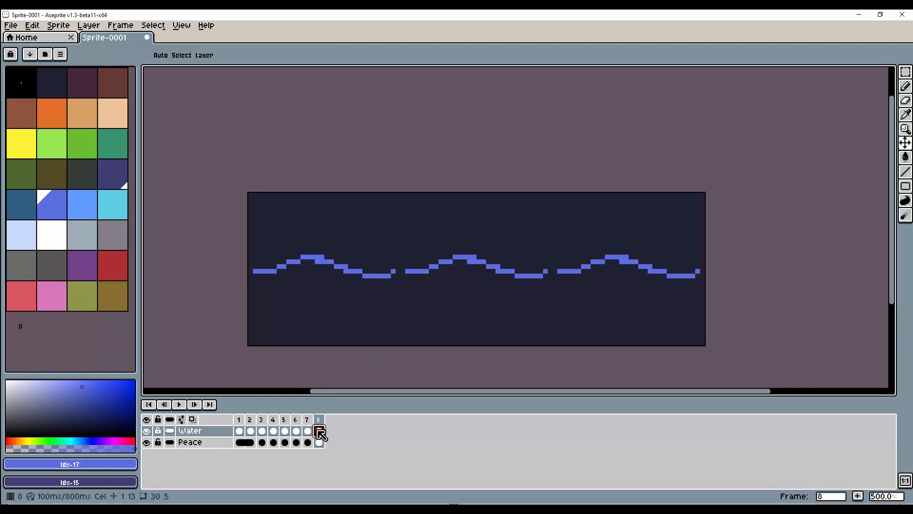
{"action": "left_click", "coordinate": [285, 431]}
{"action": "left_click", "coordinate": [296, 432]}
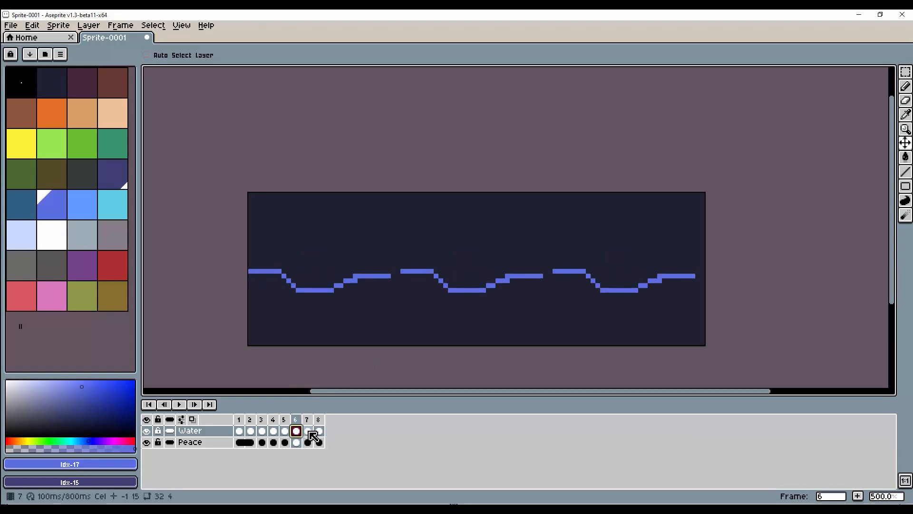
{"action": "left_click", "coordinate": [307, 431]}
{"action": "left_click", "coordinate": [319, 431]}
{"action": "left_click", "coordinate": [240, 432]}
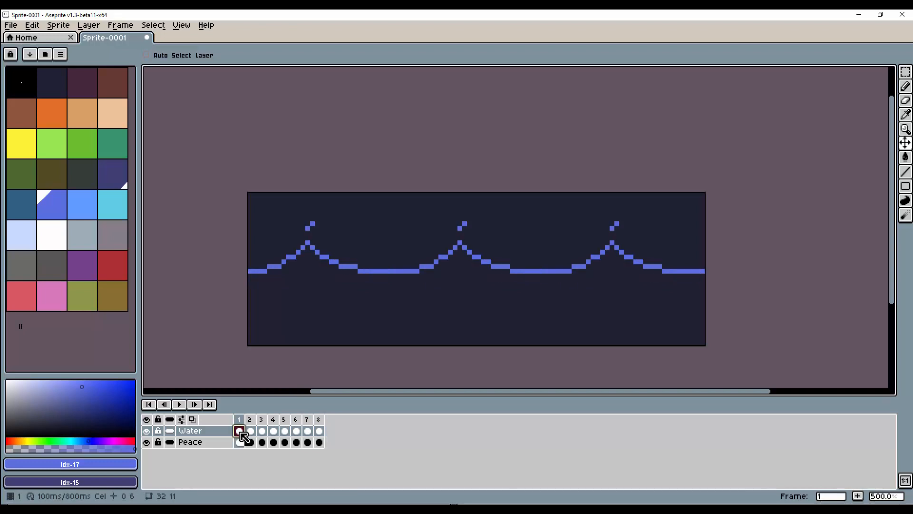
{"action": "left_click", "coordinate": [251, 431]}
Fill the gaps at the tile seam in frames 3, 4 and 5 with the Pencil tool in the wave's blue.
{"action": "left_click", "coordinate": [262, 431]}
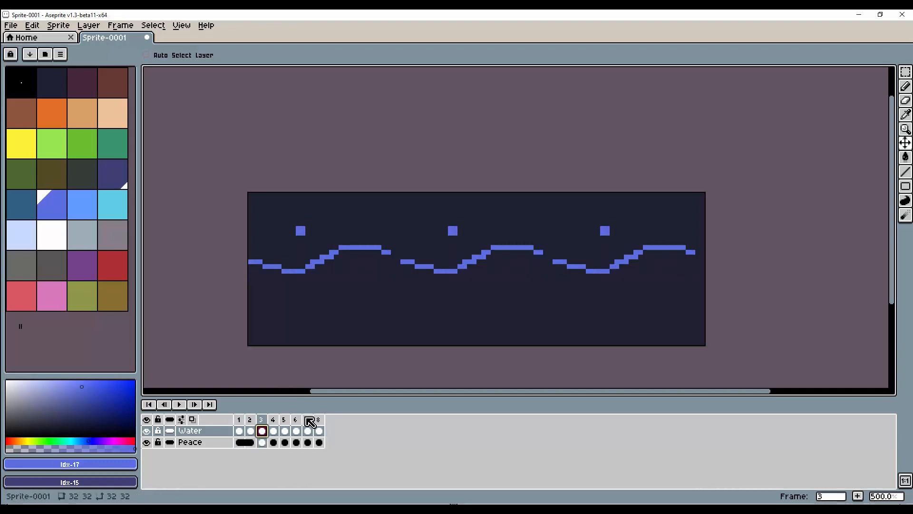
{"action": "key", "text": "b"}
{"action": "key", "text": "ctrl+z"}
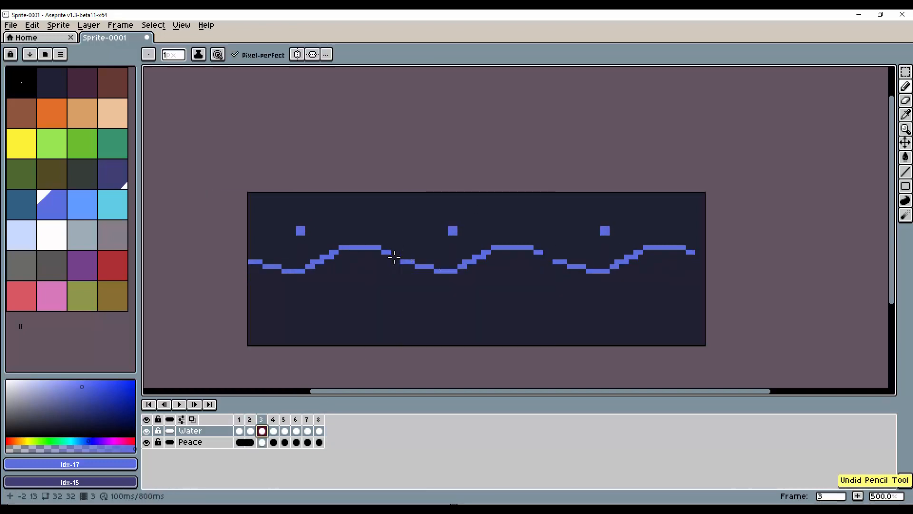
{"action": "left_click", "coordinate": [273, 431]}
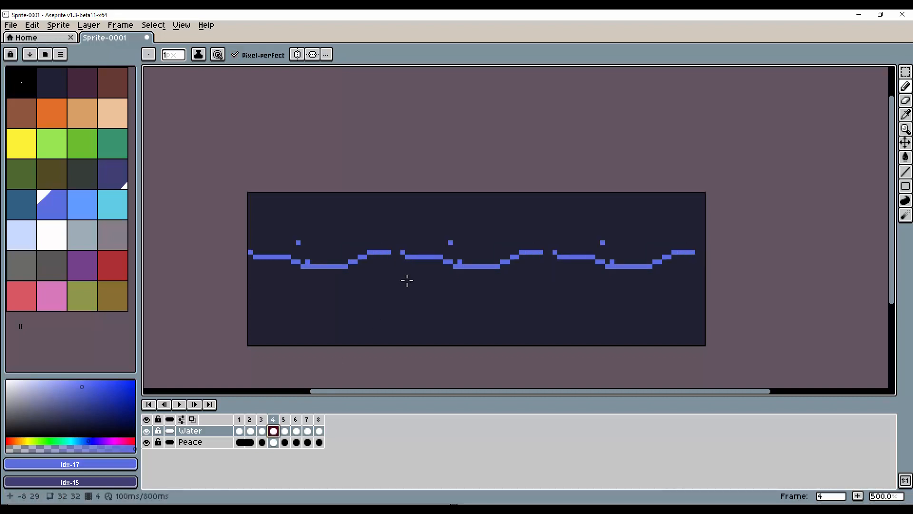
{"action": "left_click", "coordinate": [394, 253]}
{"action": "left_click", "coordinate": [284, 432]}
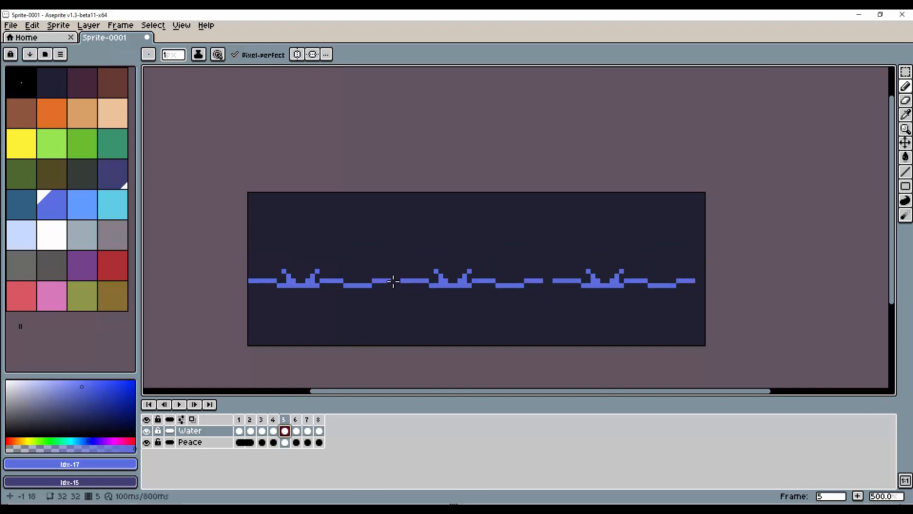
{"action": "left_click", "coordinate": [396, 281]}
{"action": "left_click", "coordinate": [276, 432]}
{"action": "left_click", "coordinate": [285, 431]}
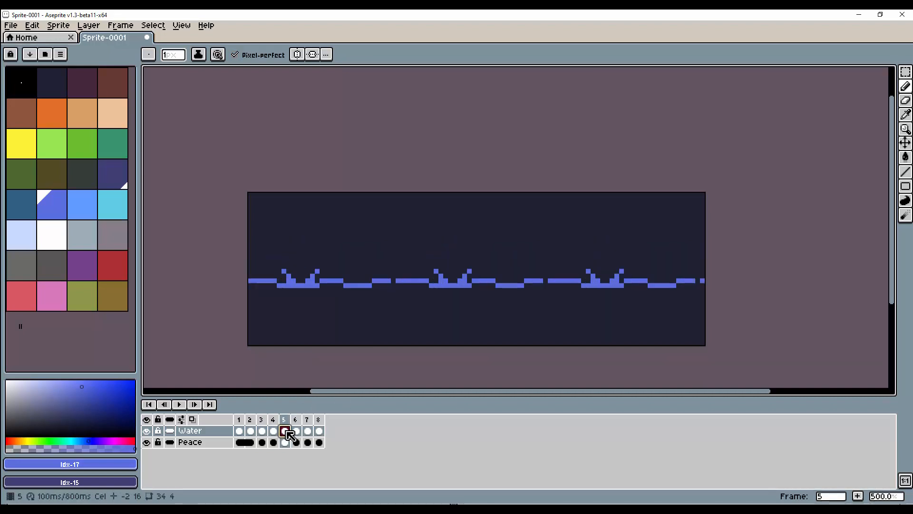
Compare frame 4 with frame 3 and move frame 4's wave and droplet down 2 px.
{"action": "left_click", "coordinate": [274, 432]}
{"action": "left_click", "coordinate": [263, 432]}
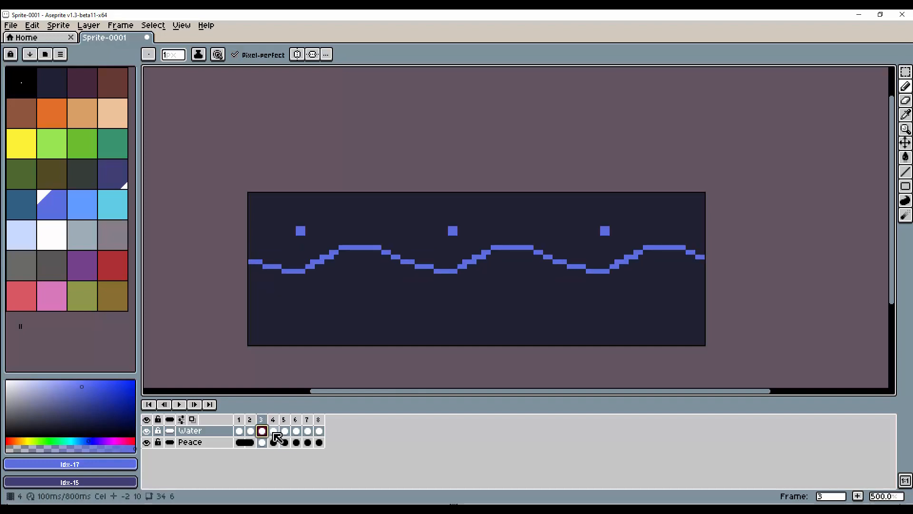
{"action": "left_click", "coordinate": [274, 432]}
{"action": "key", "text": "v"}
{"action": "left_click_drag", "start_coordinate": [452, 265], "coordinate": [453, 281]}
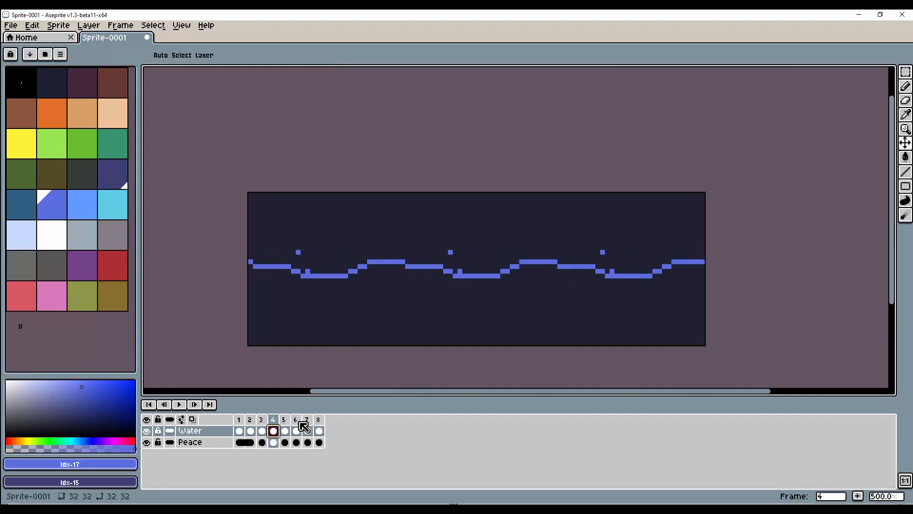
Compare frame 5 with frame 6 and move frame 5's splash wave up 1 px.
{"action": "left_click", "coordinate": [285, 431]}
{"action": "left_click", "coordinate": [296, 431]}
{"action": "left_click", "coordinate": [285, 431]}
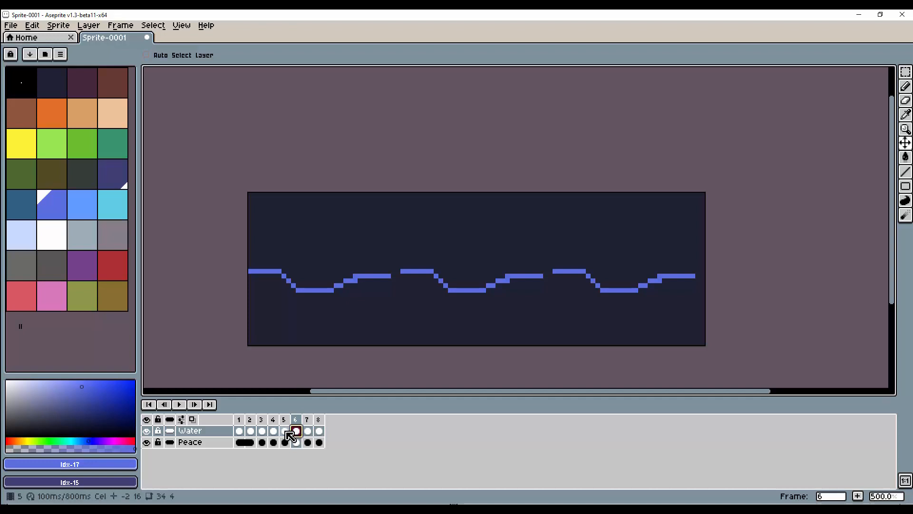
Fill the wave's tile-seam gaps in frames 6 and 7 with the Pencil tool.
{"action": "key", "text": "b"}
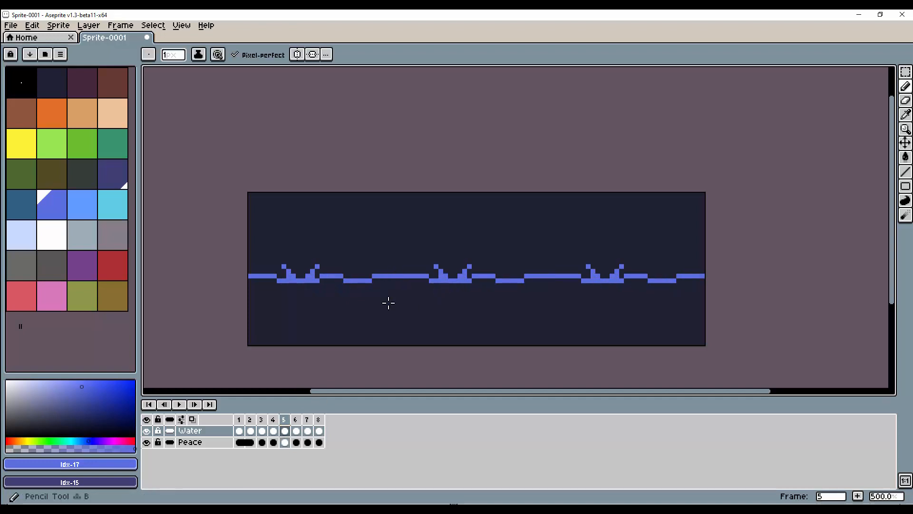
{"action": "left_click", "coordinate": [298, 431]}
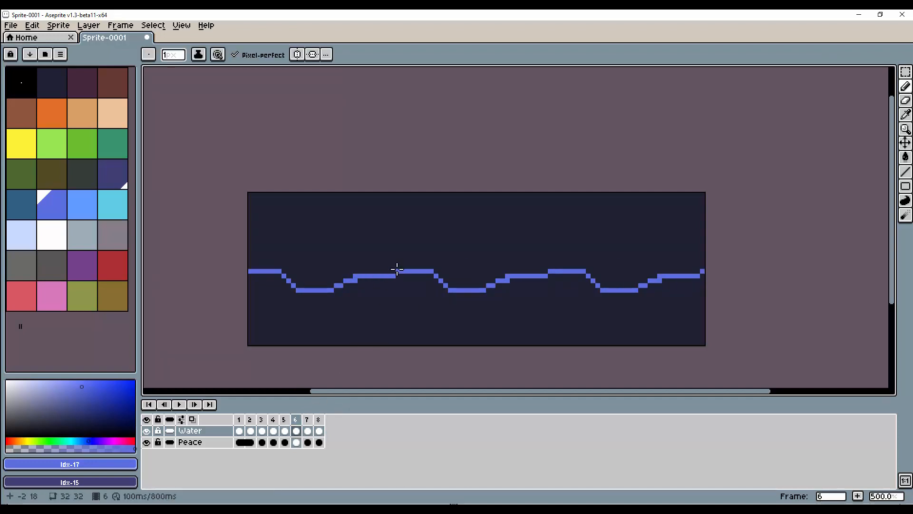
{"action": "left_click", "coordinate": [307, 431]}
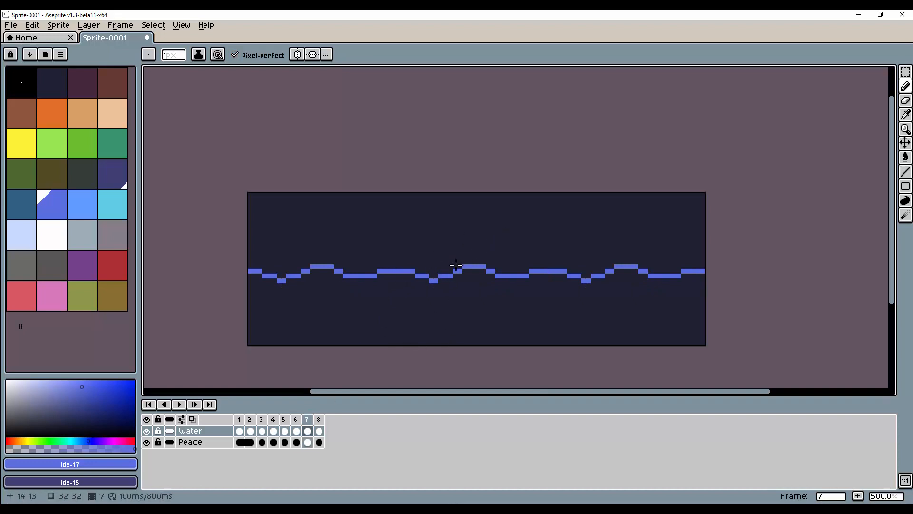
{"action": "mouse_move", "coordinate": [435, 251]}
{"action": "left_mouse_down"}
{"action": "mouse_move", "coordinate": [463, 198]}
{"action": "mouse_move", "coordinate": [491, 221]}
{"action": "mouse_move", "coordinate": [493, 256]}
{"action": "mouse_move", "coordinate": [537, 221]}
{"action": "mouse_move", "coordinate": [533, 200]}
{"action": "left_mouse_up"}
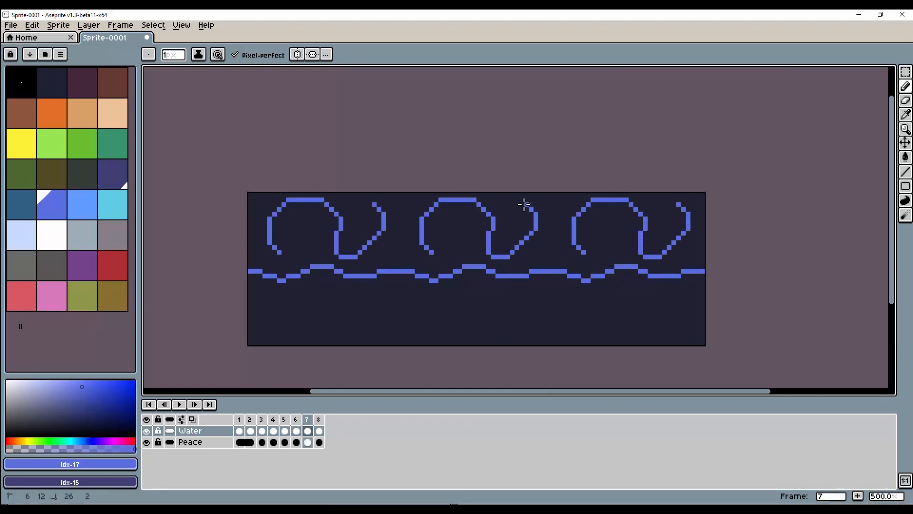
{"action": "key", "text": "ctrl+z"}
{"action": "left_click_drag", "start_coordinate": [436, 247], "coordinate": [461, 243]}
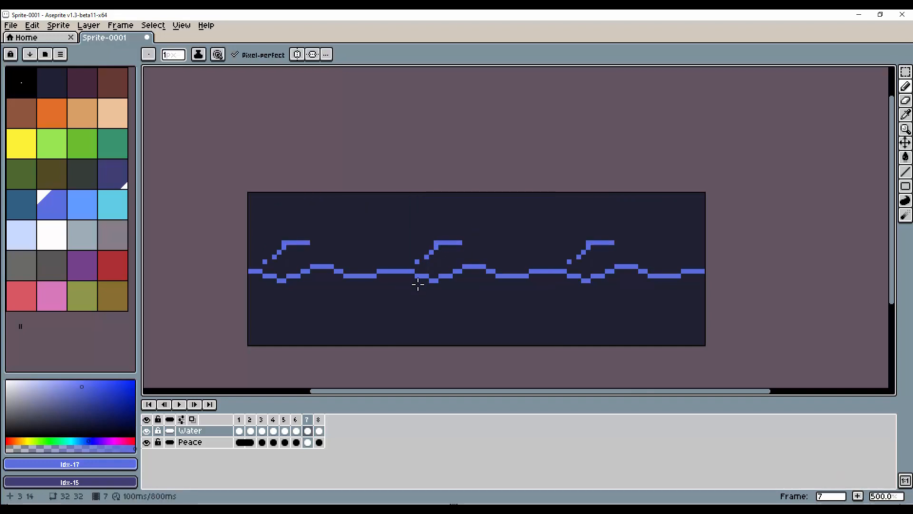
{"action": "key", "text": "ctrl+z"}
{"action": "key", "text": "ctrl+z"}
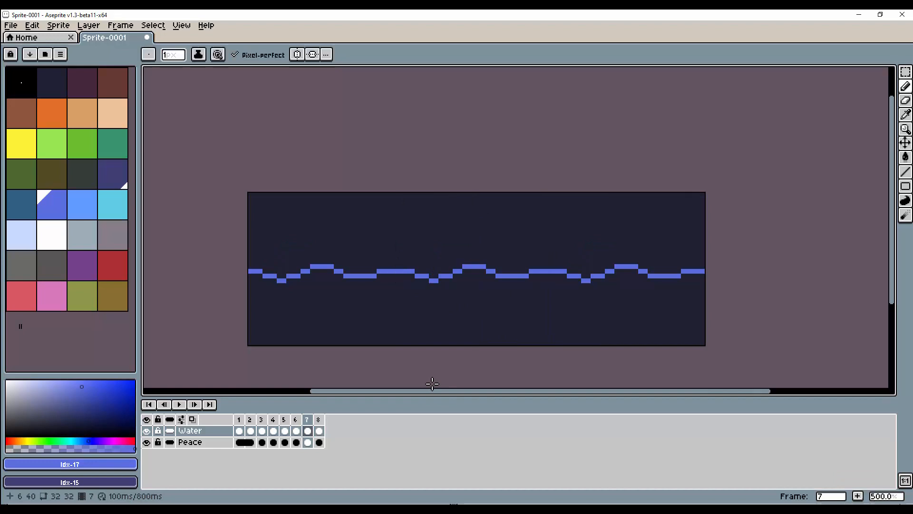
Fill the gap at the tile seam in frame 8's wave.
{"action": "left_click", "coordinate": [318, 431]}
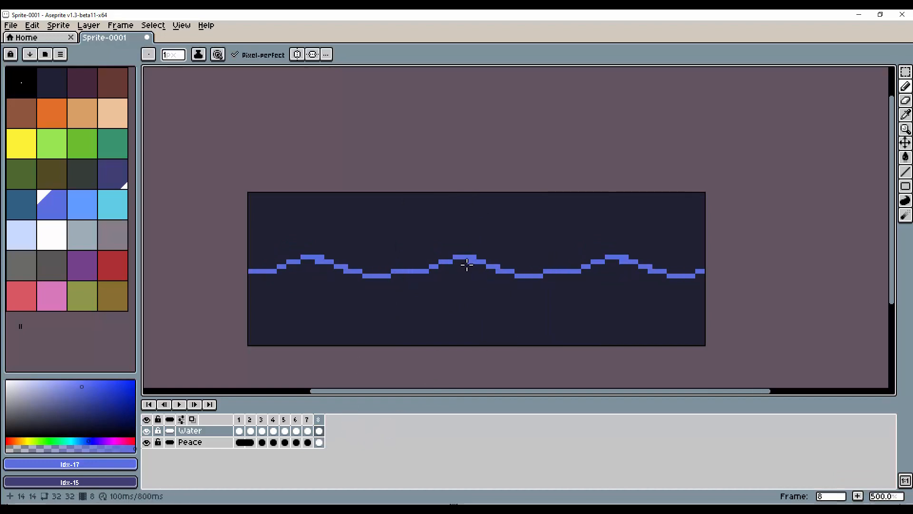
Clean up frame 8's wave by erasing the doubled pixels along the crest and at the tile seam.
{"action": "key", "text": "e"}
{"action": "left_click", "coordinate": [393, 272]}
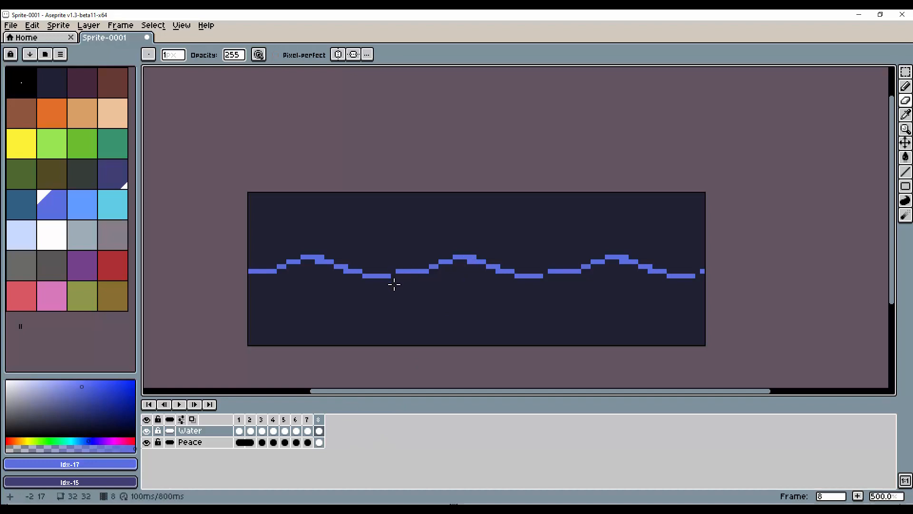
{"action": "key", "text": "ctrl+z"}
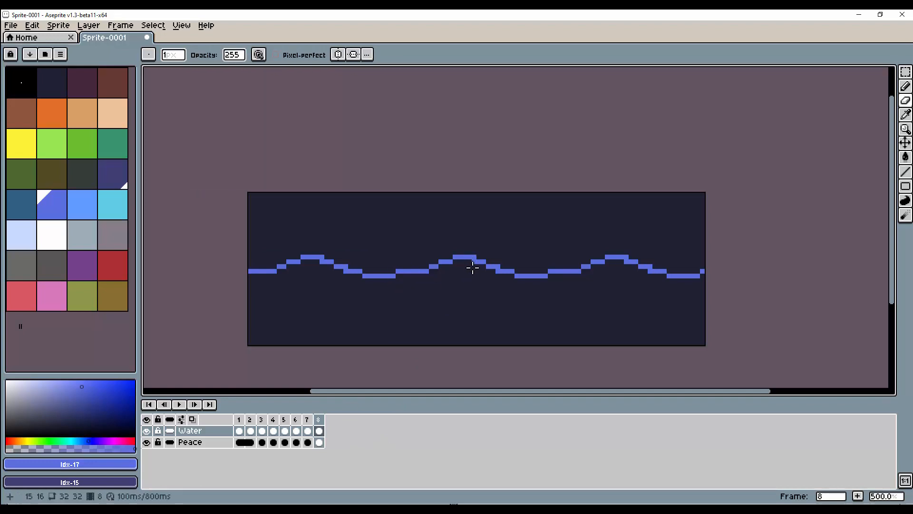
Play the animation loop, stop it, and inspect frames 1 to 3 one by one.
{"action": "left_click", "coordinate": [182, 406]}
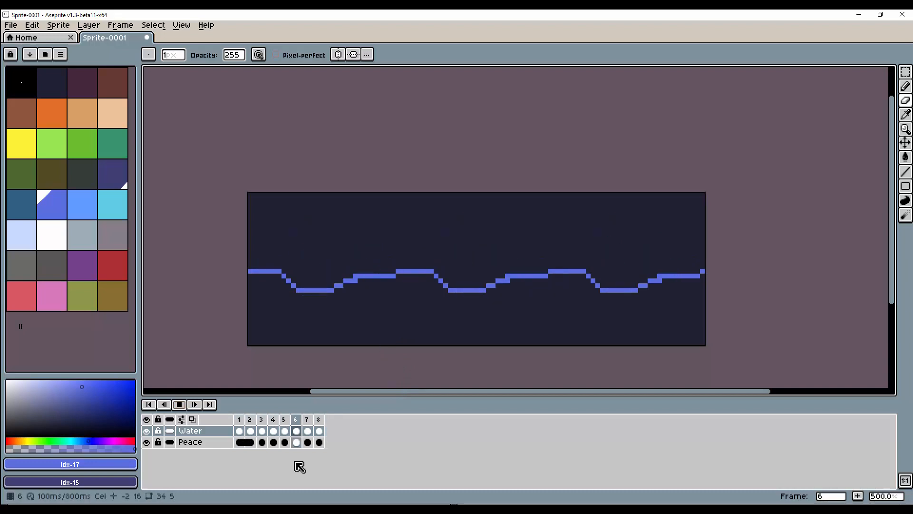
{"action": "key", "text": "Return"}
{"action": "left_click", "coordinate": [239, 419]}
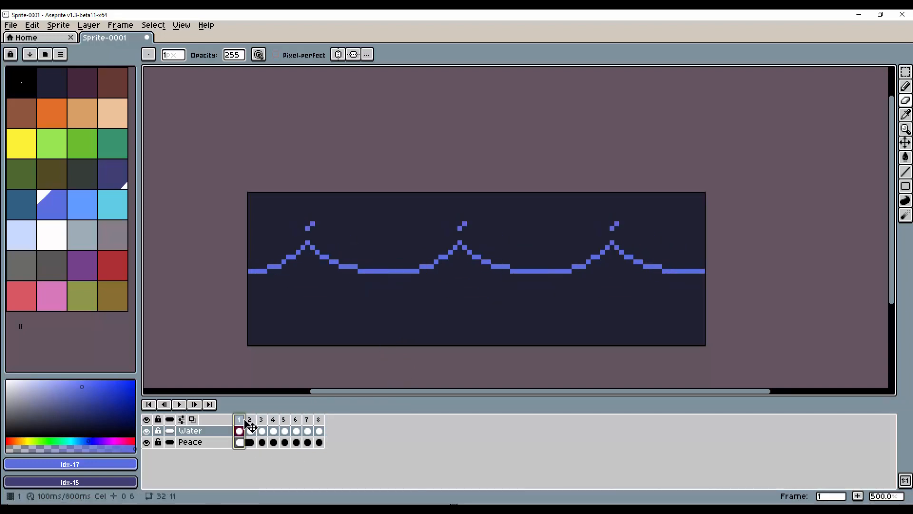
{"action": "left_click", "coordinate": [251, 420]}
{"action": "left_click", "coordinate": [262, 419]}
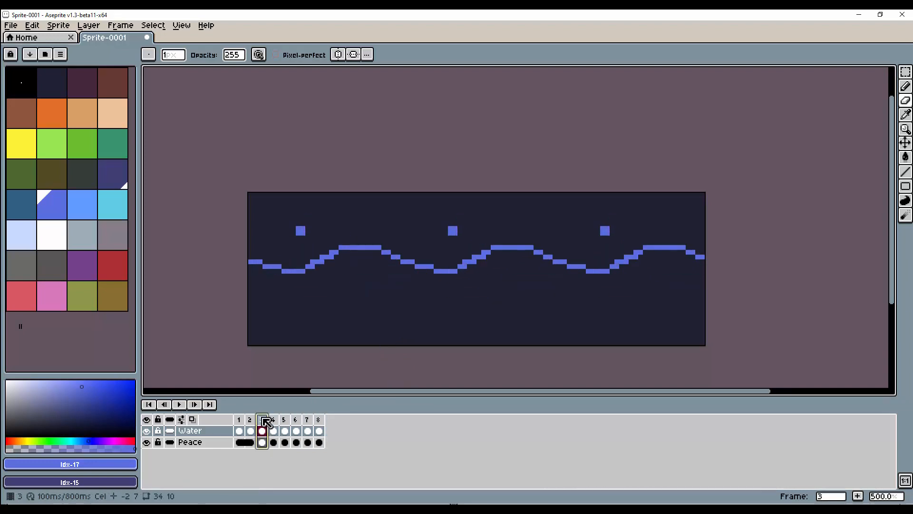
Redraw frame 4's wave with a higher crest at the tile seam and erase the old flat line beneath it.
{"action": "left_click", "coordinate": [275, 420]}
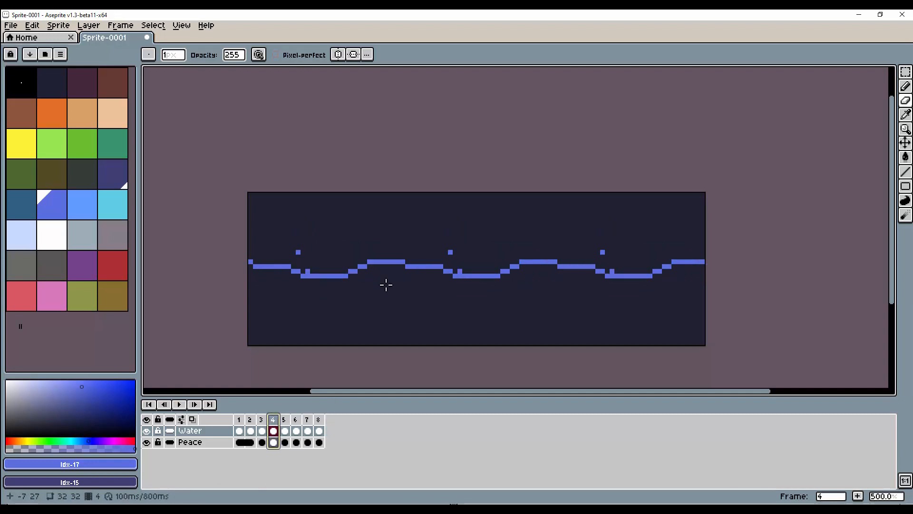
{"action": "key", "text": "e"}
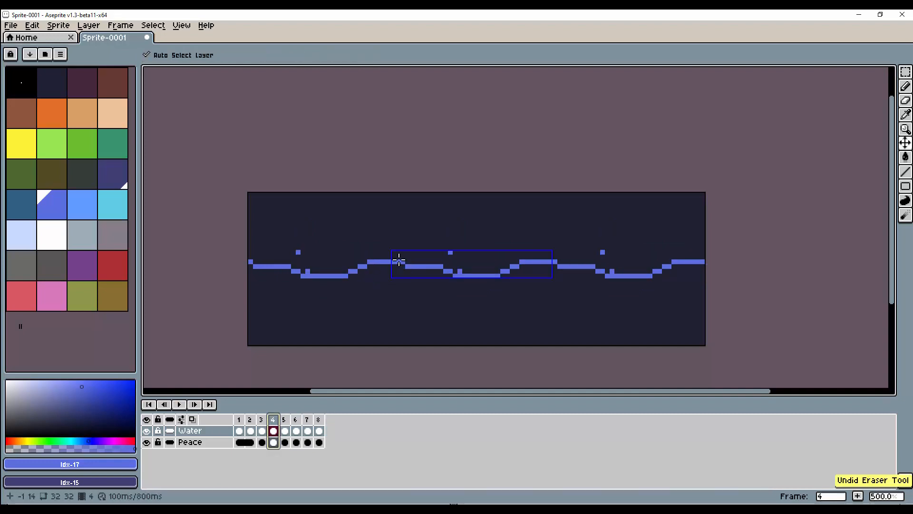
{"action": "key", "text": "b"}
{"action": "mouse_move", "coordinate": [375, 261]}
{"action": "left_mouse_down"}
{"action": "mouse_move", "coordinate": [424, 263]}
{"action": "mouse_move", "coordinate": [382, 262]}
{"action": "mouse_move", "coordinate": [427, 263]}
{"action": "left_mouse_up"}
{"action": "key", "text": "e"}
{"action": "key", "text": "b"}
{"action": "key", "text": "e"}
{"action": "left_click", "coordinate": [417, 262]}
{"action": "key", "text": "b"}
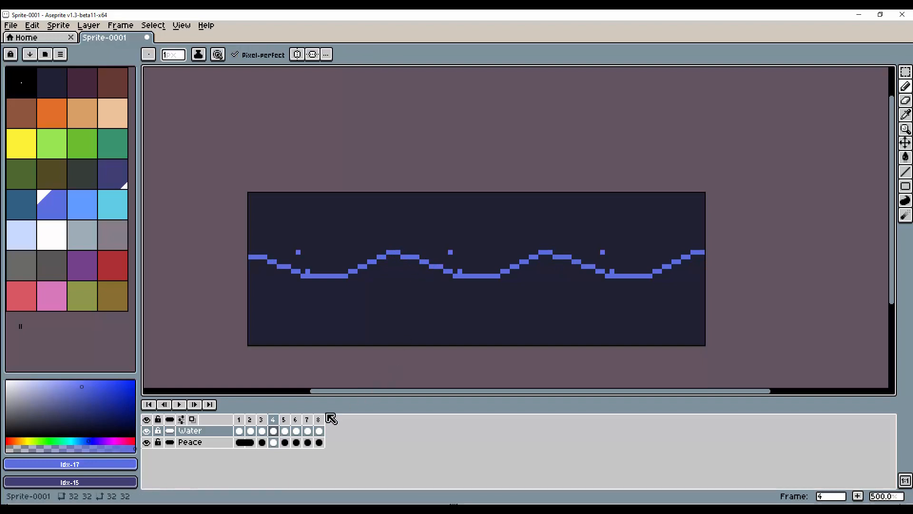
Try to redraw frame 5's wave with a raised crest at the tile seam, comparing it with frames 3 and 4.
{"action": "left_click", "coordinate": [285, 425]}
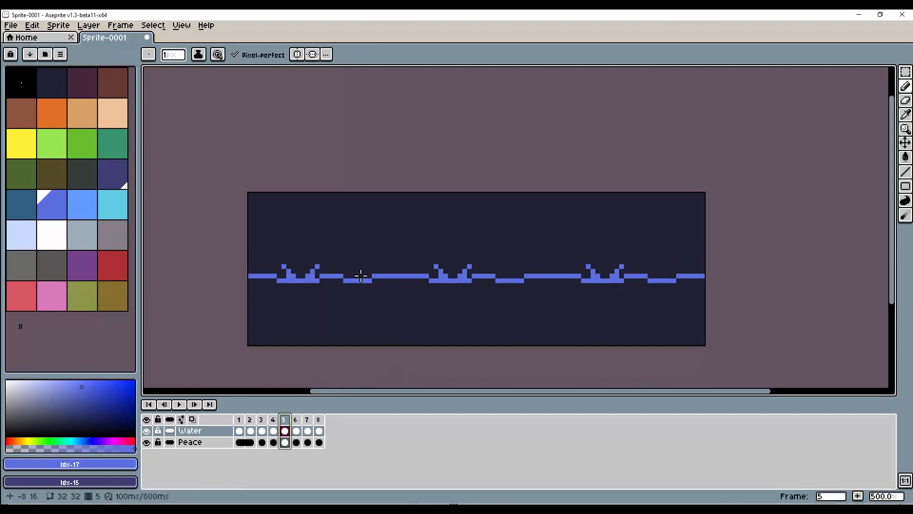
{"action": "mouse_move", "coordinate": [356, 276]}
{"action": "left_mouse_down"}
{"action": "mouse_move", "coordinate": [387, 263]}
{"action": "mouse_move", "coordinate": [416, 273]}
{"action": "mouse_move", "coordinate": [359, 282]}
{"action": "mouse_move", "coordinate": [420, 278]}
{"action": "left_mouse_up"}
{"action": "key", "text": "e"}
{"action": "left_click", "coordinate": [275, 428]}
{"action": "left_click", "coordinate": [263, 428]}
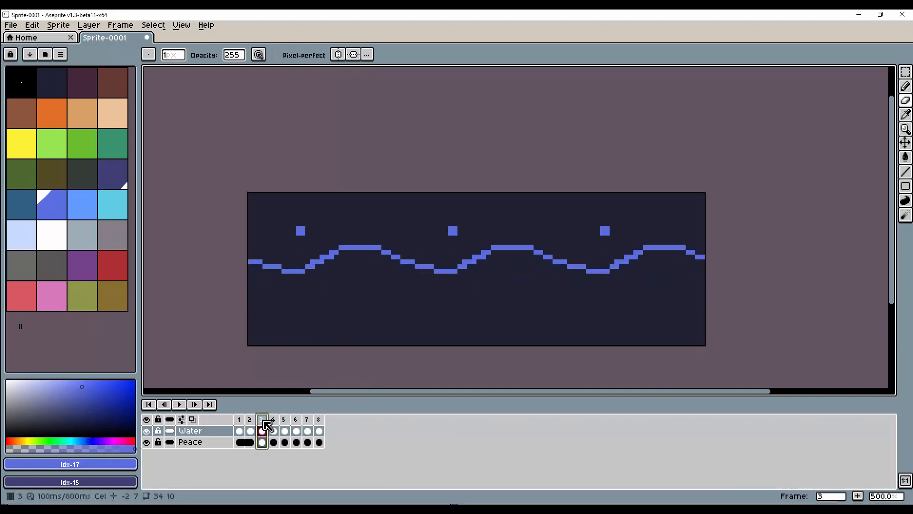
{"action": "left_click", "coordinate": [274, 430]}
{"action": "left_click", "coordinate": [285, 430]}
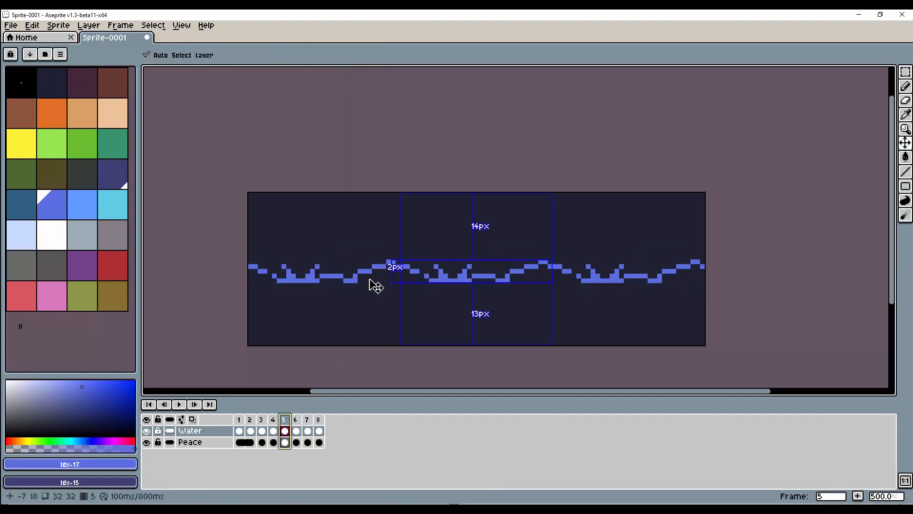
{"action": "key", "text": "ctrl+z"}
{"action": "key", "text": "ctrl+z"}
{"action": "key", "text": "ctrl+y"}
{"action": "key", "text": "ctrl+y"}
{"action": "key", "text": "ctrl+y"}
{"action": "key", "text": "ctrl+y"}
{"action": "key", "text": "ctrl+y"}
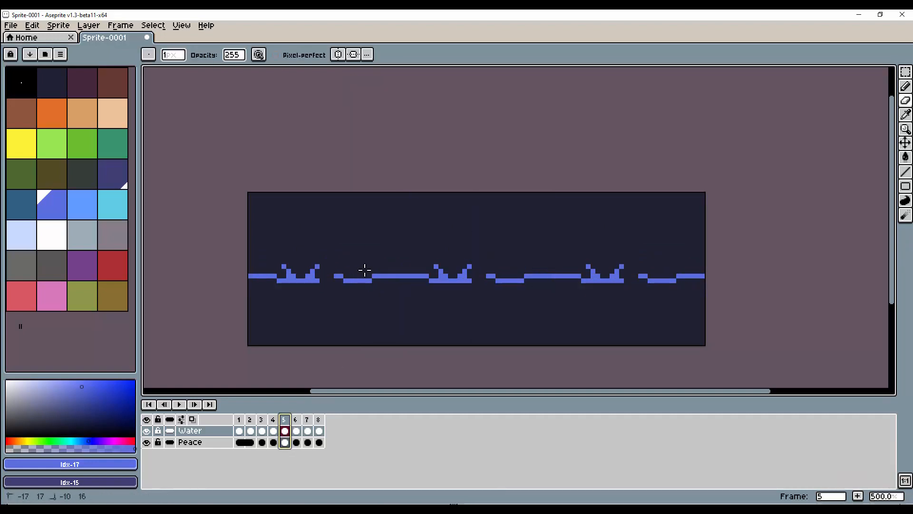
Replace the dip just right of frame 5's splash with a low rounded crest that slopes into the flat line.
{"action": "key", "text": "e"}
{"action": "left_click_drag", "start_coordinate": [338, 278], "coordinate": [375, 276]}
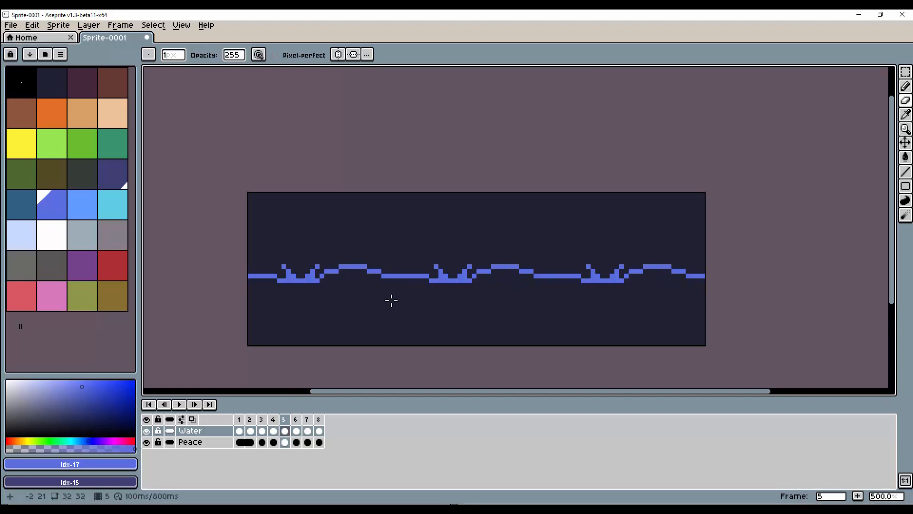
Redraw frame 6's wave with gentle stepped slopes on both sides of a crest spanning the tile seam.
{"action": "left_click", "coordinate": [296, 431]}
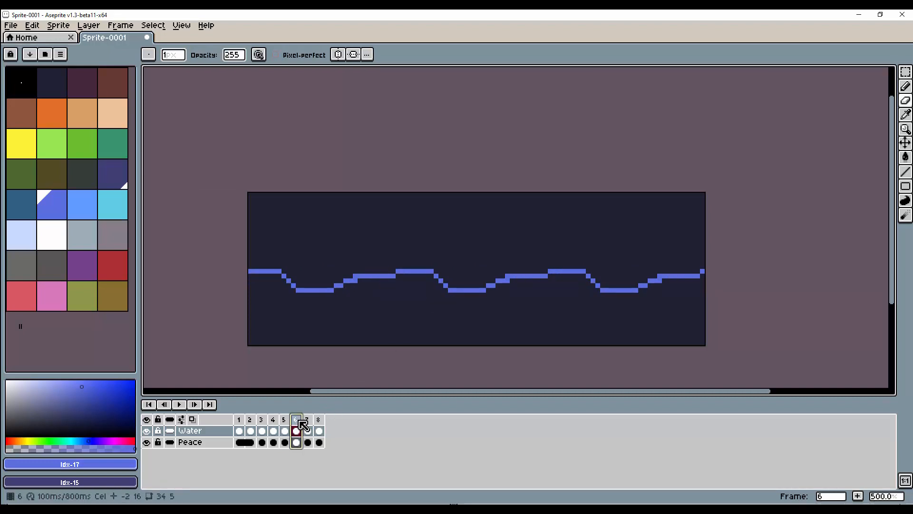
{"action": "key", "text": "b"}
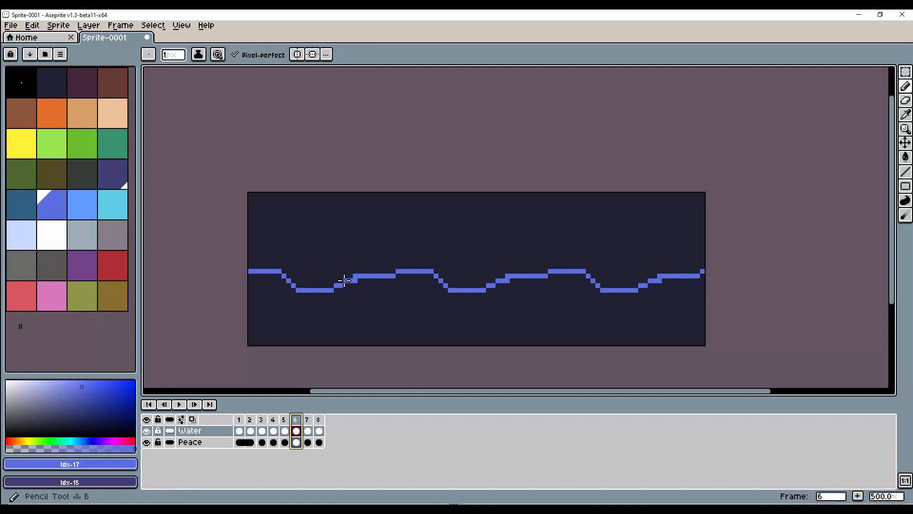
{"action": "mouse_move", "coordinate": [357, 273]}
{"action": "left_mouse_down"}
{"action": "mouse_move", "coordinate": [402, 280]}
{"action": "mouse_move", "coordinate": [418, 270]}
{"action": "mouse_move", "coordinate": [451, 279]}
{"action": "mouse_move", "coordinate": [351, 283]}
{"action": "mouse_move", "coordinate": [385, 277]}
{"action": "mouse_move", "coordinate": [354, 278]}
{"action": "left_mouse_up"}
{"action": "key", "text": "e"}
{"action": "key", "text": "b"}
{"action": "key", "text": "e"}
{"action": "left_click", "coordinate": [350, 274]}
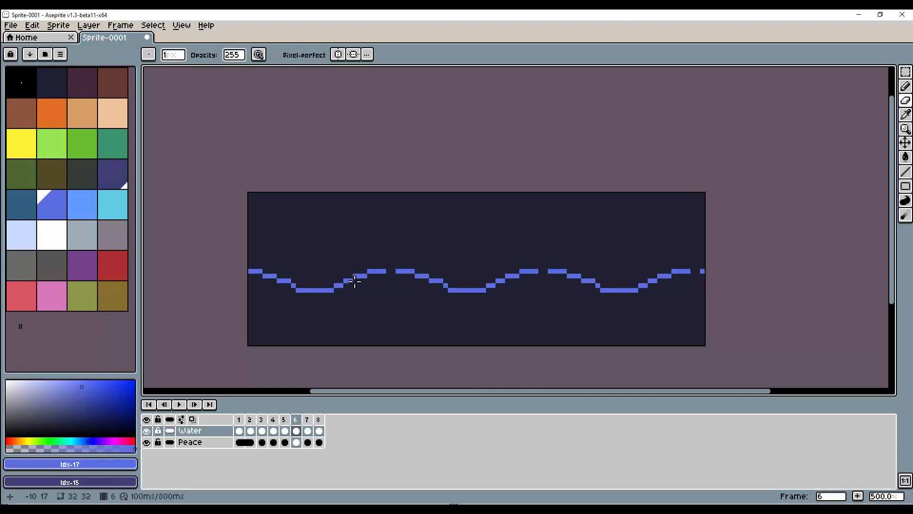
{"action": "key", "text": "b"}
Lower frame 7's wave around the tile seam into a flat trough that joins the slopes cleanly.
{"action": "left_click", "coordinate": [308, 430]}
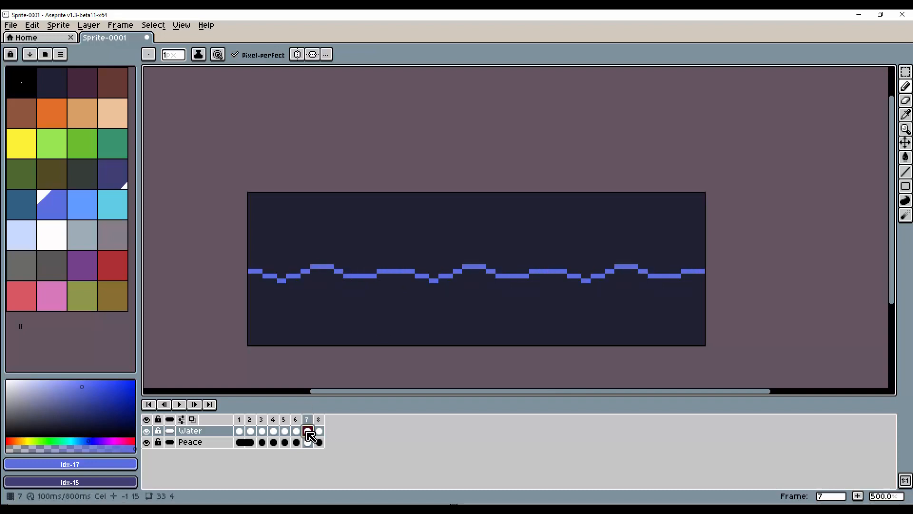
{"action": "left_click_drag", "start_coordinate": [377, 281], "coordinate": [421, 275]}
{"action": "key", "text": "e"}
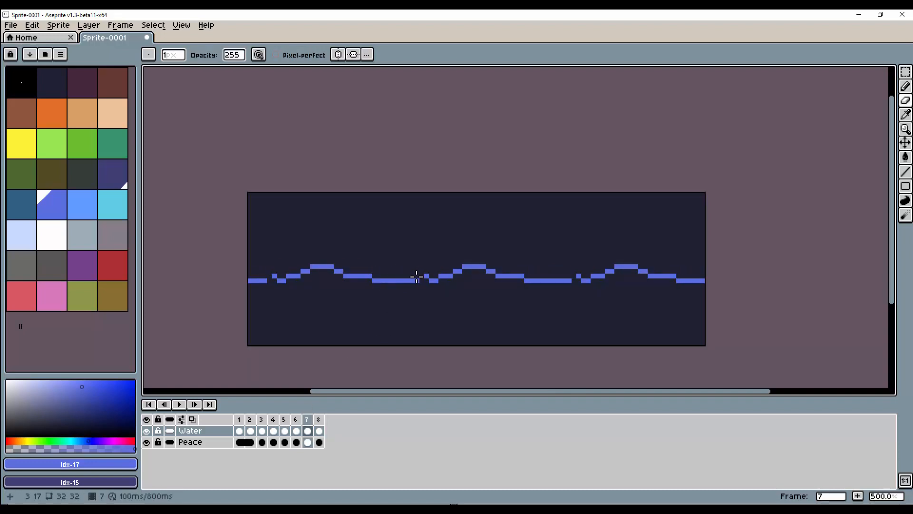
{"action": "key", "text": "b"}
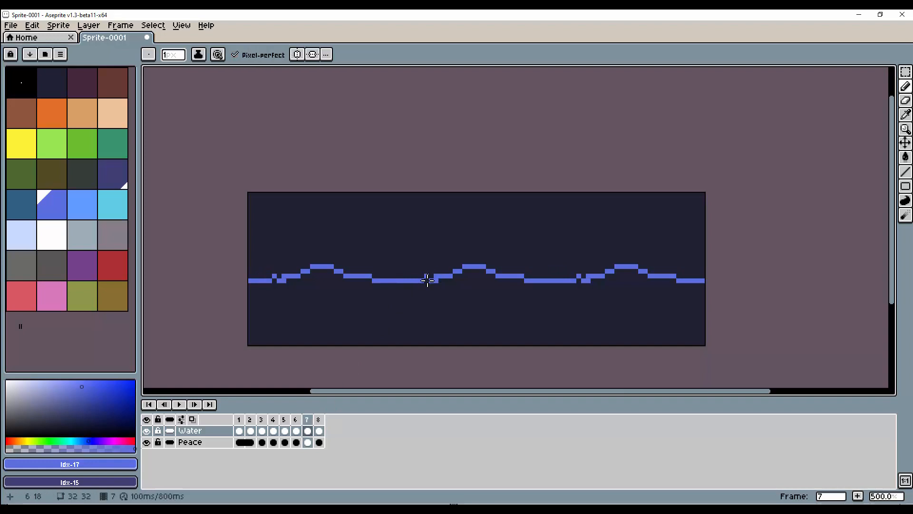
{"action": "key", "text": "e"}
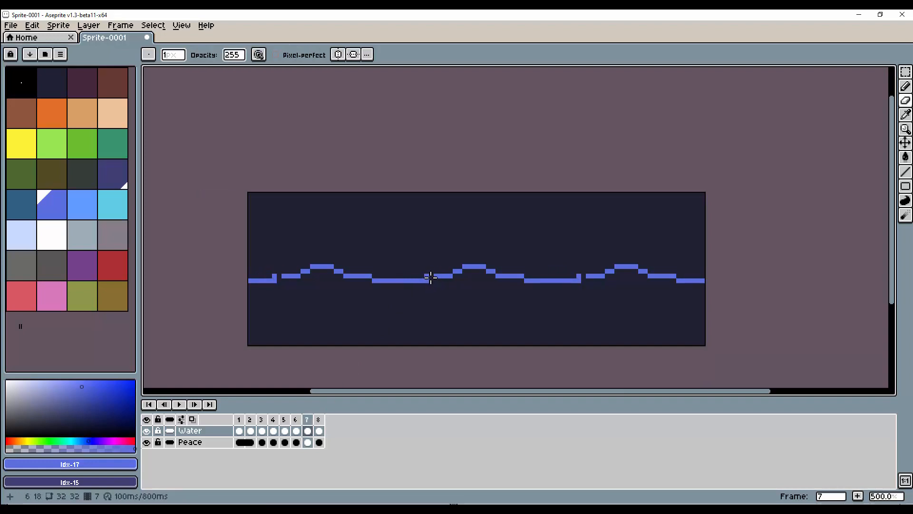
{"action": "left_click", "coordinate": [427, 276]}
{"action": "key", "text": "b"}
{"action": "left_click", "coordinate": [431, 276]}
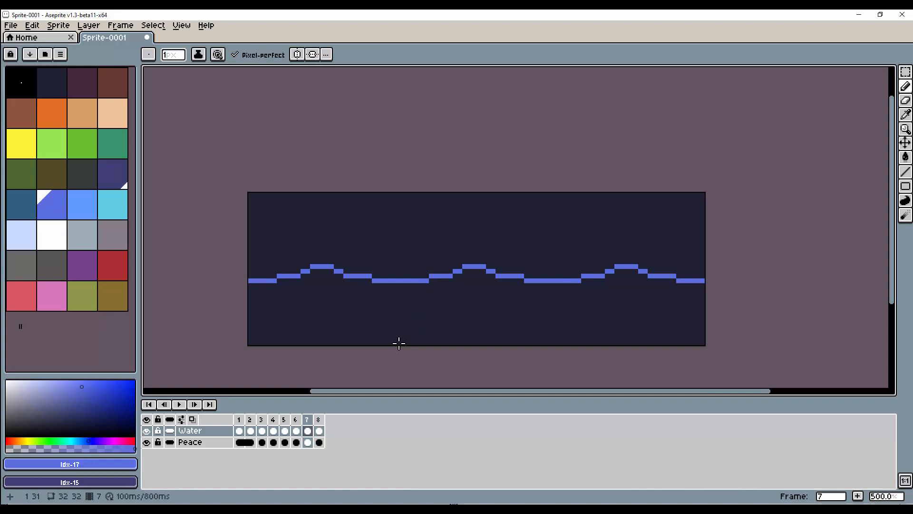
Compare the wave shapes in frames 5 to 8.
{"action": "left_click", "coordinate": [296, 431]}
{"action": "left_click", "coordinate": [308, 431]}
{"action": "left_click", "coordinate": [320, 430]}
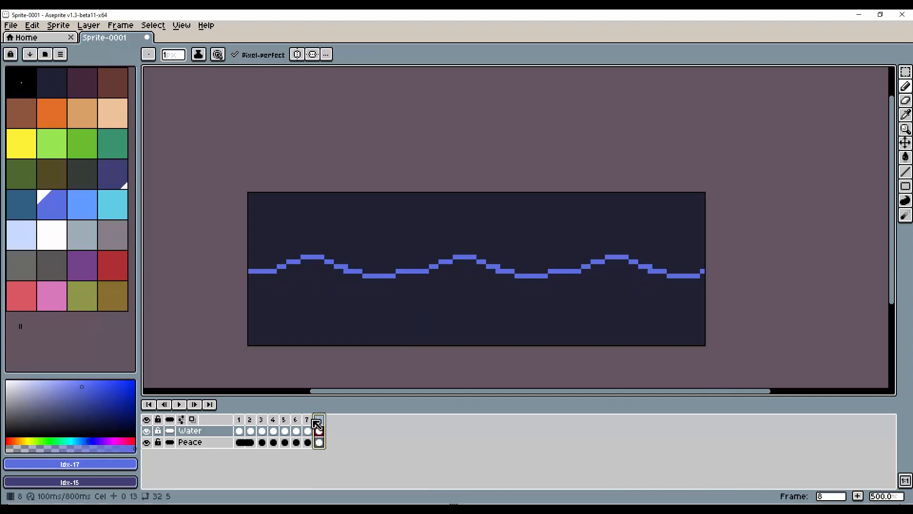
{"action": "left_click", "coordinate": [296, 431]}
{"action": "key", "text": "Left"}
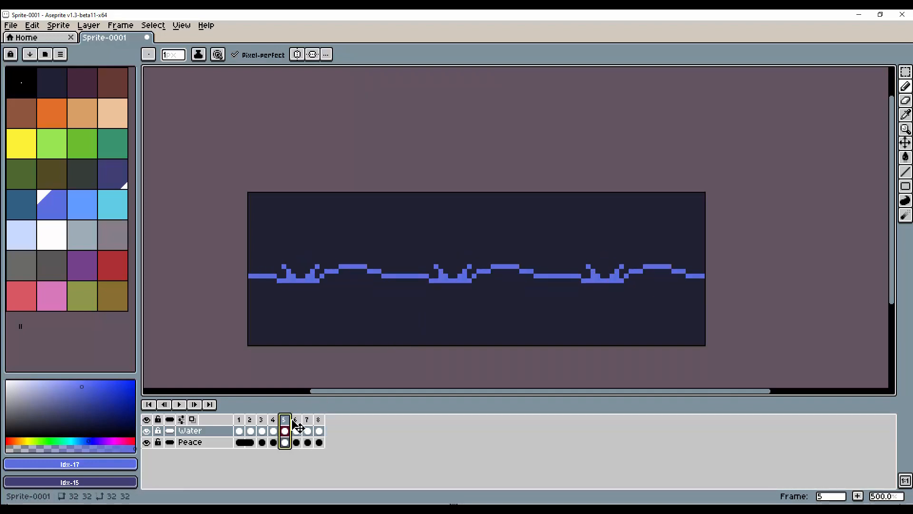
{"action": "key", "text": "Right"}
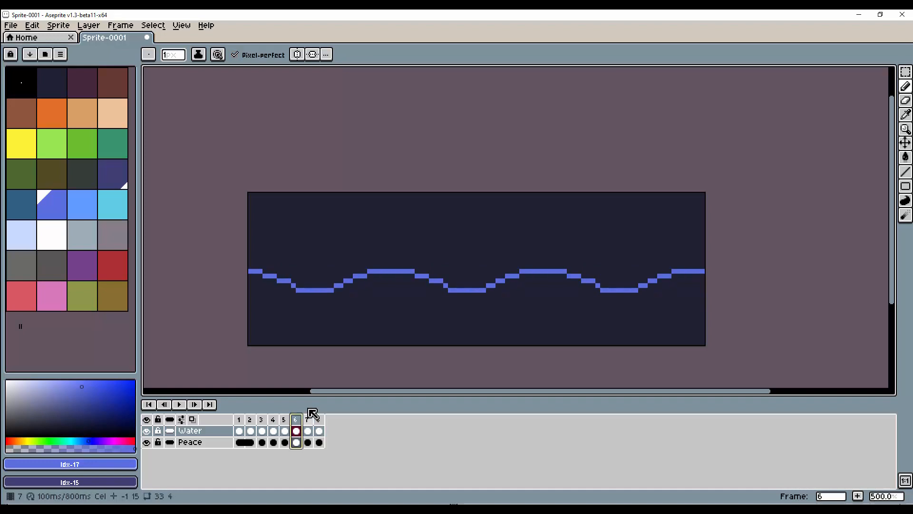
Redraw frame 6's wave with its crest and trough about 3 px further left, erasing the old pixels.
{"action": "key", "text": "b"}
{"action": "mouse_move", "coordinate": [323, 285]}
{"action": "left_mouse_down"}
{"action": "mouse_move", "coordinate": [365, 272]}
{"action": "mouse_move", "coordinate": [324, 293]}
{"action": "mouse_move", "coordinate": [366, 276]}
{"action": "mouse_move", "coordinate": [356, 278]}
{"action": "mouse_move", "coordinate": [452, 288]}
{"action": "left_mouse_up"}
{"action": "key", "text": "e"}
{"action": "key", "text": "b"}
{"action": "key", "text": "e"}
{"action": "mouse_move", "coordinate": [403, 271]}
{"action": "left_mouse_down"}
{"action": "mouse_move", "coordinate": [455, 282]}
{"action": "mouse_move", "coordinate": [397, 278]}
{"action": "mouse_move", "coordinate": [412, 292]}
{"action": "mouse_move", "coordinate": [435, 293]}
{"action": "left_mouse_up"}
{"action": "key", "text": "b"}
{"action": "key", "text": "e"}
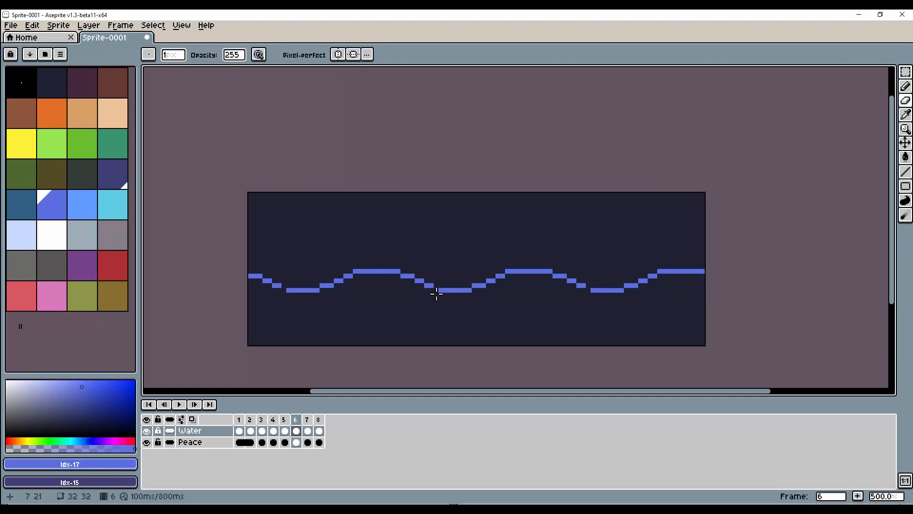
{"action": "key", "text": "b"}
{"action": "left_click", "coordinate": [436, 291]}
Compare frame 7 with its neighbouring frames and move frame 7's wave about 12 px to the right.
{"action": "left_click_drag", "start_coordinate": [275, 421], "coordinate": [308, 431]}
{"action": "left_click", "coordinate": [311, 433]}
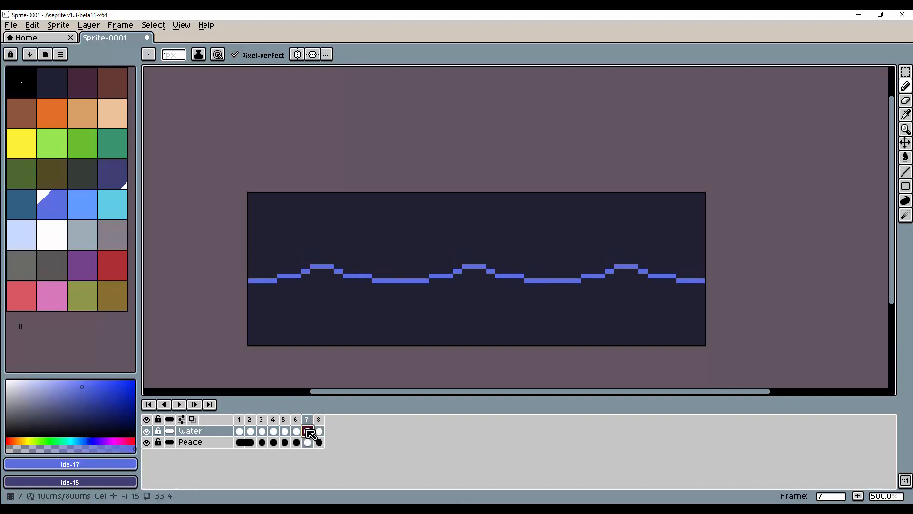
{"action": "left_click", "coordinate": [298, 429]}
{"action": "left_click", "coordinate": [309, 431]}
{"action": "key", "text": "v"}
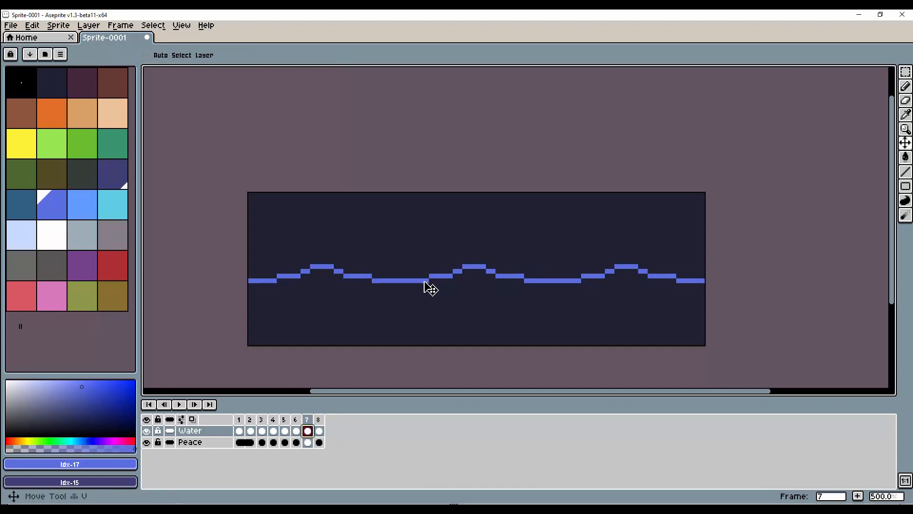
{"action": "left_click_drag", "start_coordinate": [424, 288], "coordinate": [487, 283]}
Compare frames 6 to 8, move frame 8's wave about 5 px to the left and fill its tile-seam gap.
{"action": "left_click", "coordinate": [296, 420]}
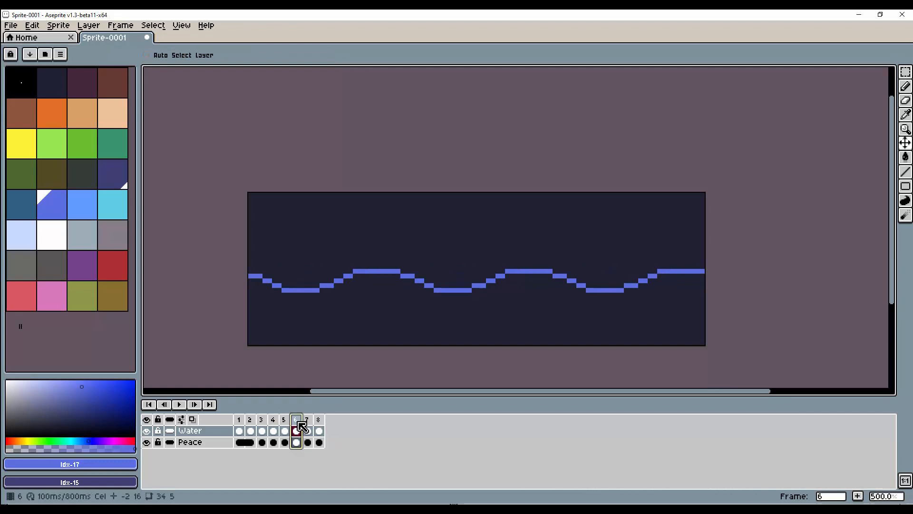
{"action": "left_click", "coordinate": [308, 420]}
{"action": "left_click", "coordinate": [319, 420]}
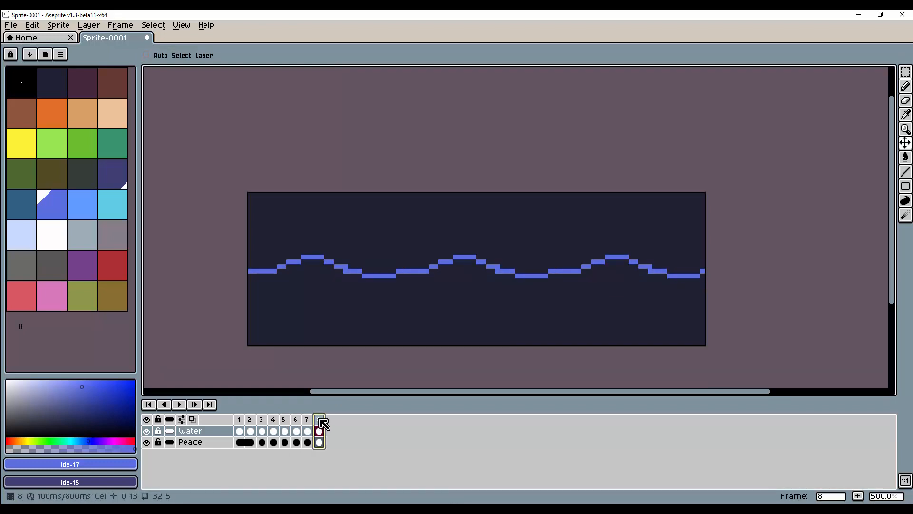
{"action": "mouse_move", "coordinate": [418, 277]}
{"action": "left_mouse_down"}
{"action": "mouse_move", "coordinate": [396, 281]}
{"action": "mouse_move", "coordinate": [407, 275]}
{"action": "left_mouse_up"}
{"action": "key", "text": "ctrl+z"}
{"action": "left_click", "coordinate": [321, 430]}
{"action": "key", "text": "b"}
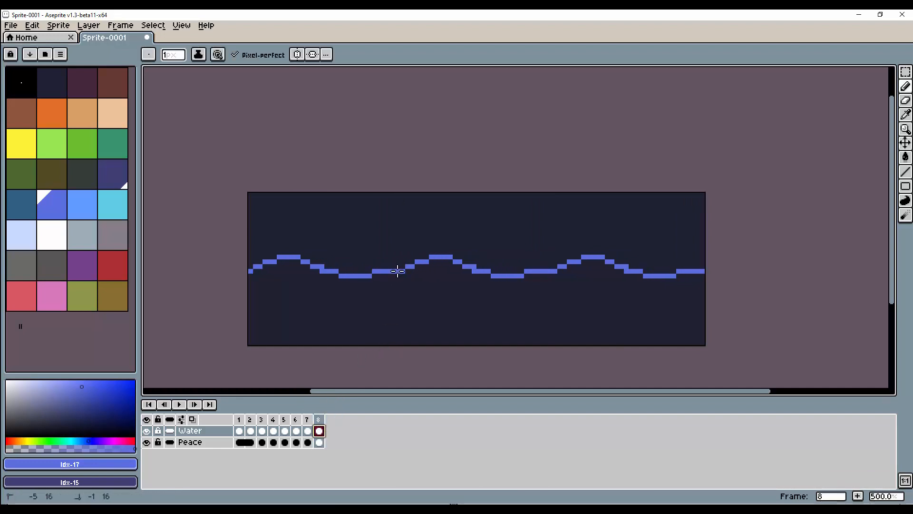
Recheck frames 7 and 8, run through all eight frames and play the animation loop.
{"action": "left_click", "coordinate": [309, 431]}
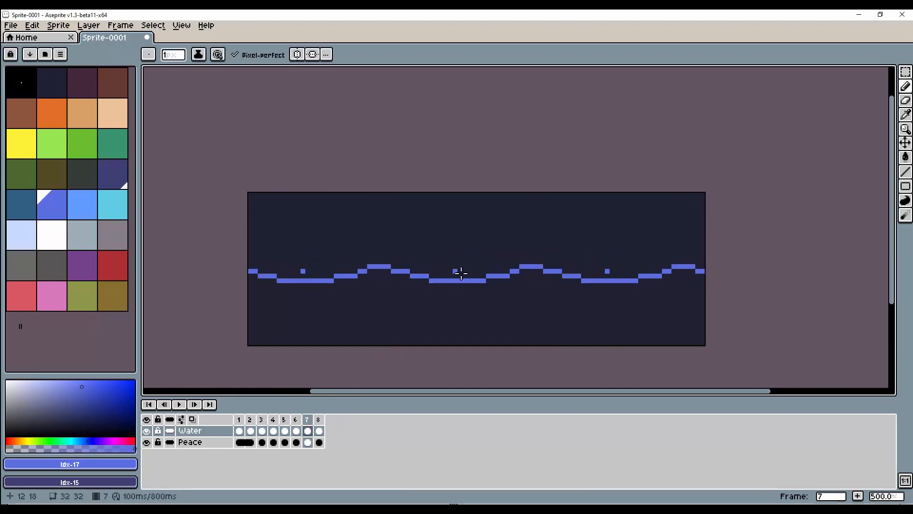
{"action": "left_click", "coordinate": [318, 430]}
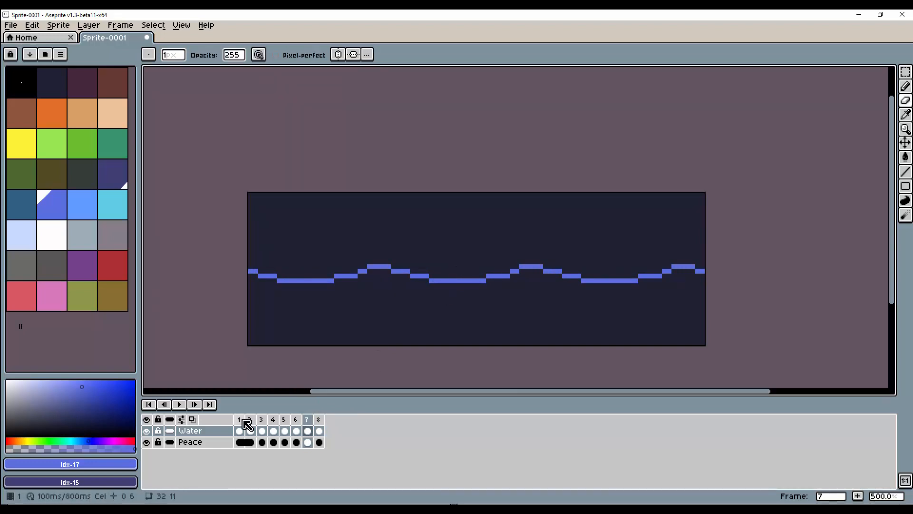
{"action": "left_click_drag", "start_coordinate": [239, 419], "coordinate": [329, 415]}
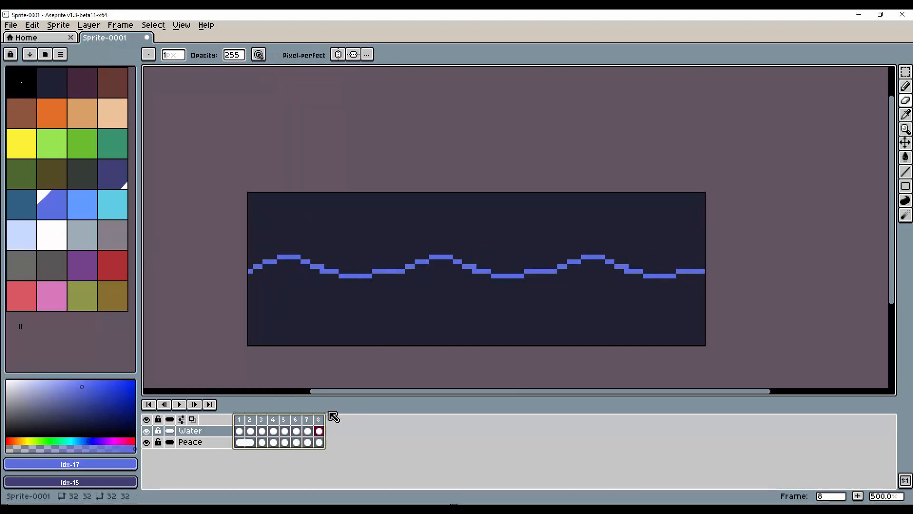
{"action": "left_click", "coordinate": [180, 404]}
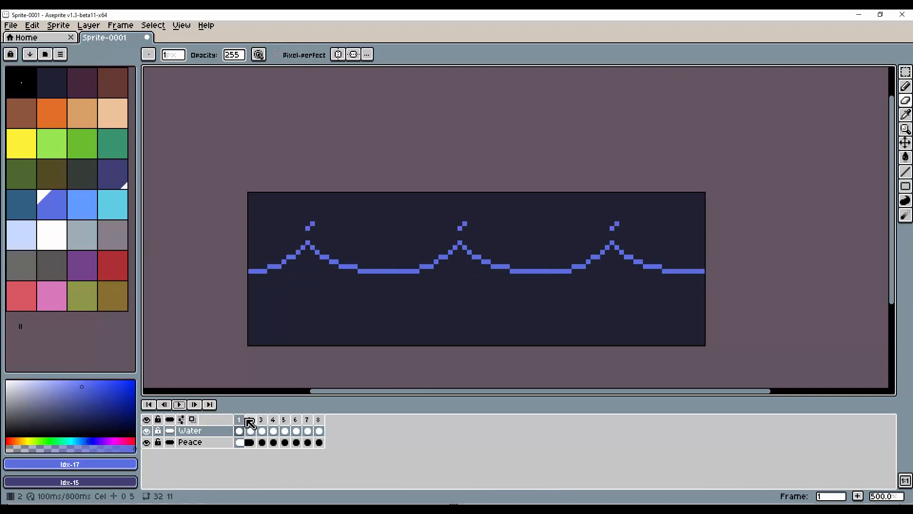
{"action": "left_click_drag", "start_coordinate": [239, 419], "coordinate": [310, 423]}
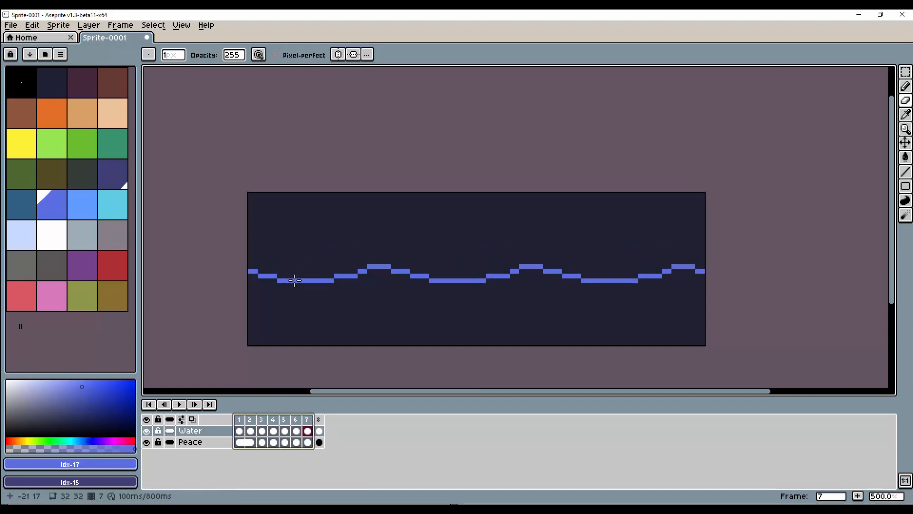
Reshape frame 7's trough by drawing a small 2 px high crest in it, then erase the old trough pixels and close the gap.
{"action": "key", "text": "b"}
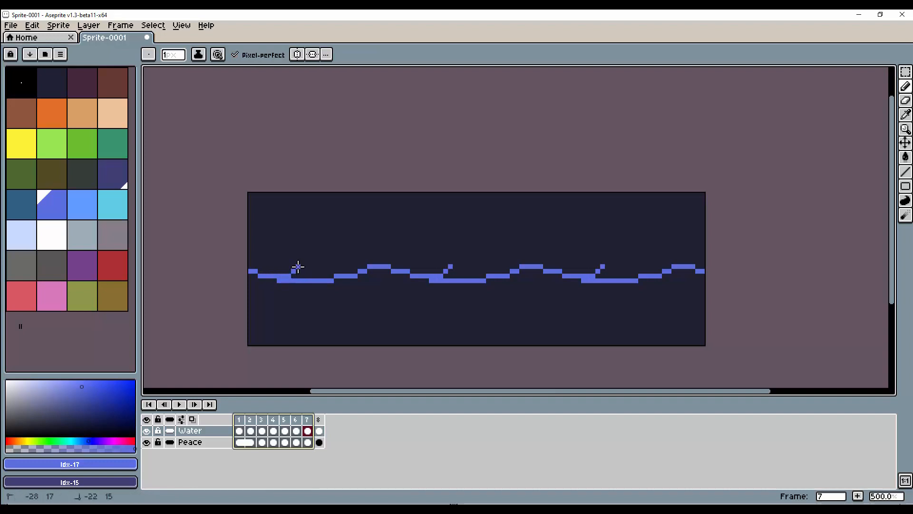
{"action": "mouse_move", "coordinate": [298, 266]}
{"action": "left_mouse_down"}
{"action": "mouse_move", "coordinate": [332, 279]}
{"action": "mouse_move", "coordinate": [281, 282]}
{"action": "mouse_move", "coordinate": [323, 281]}
{"action": "left_mouse_up"}
{"action": "key", "text": "e"}
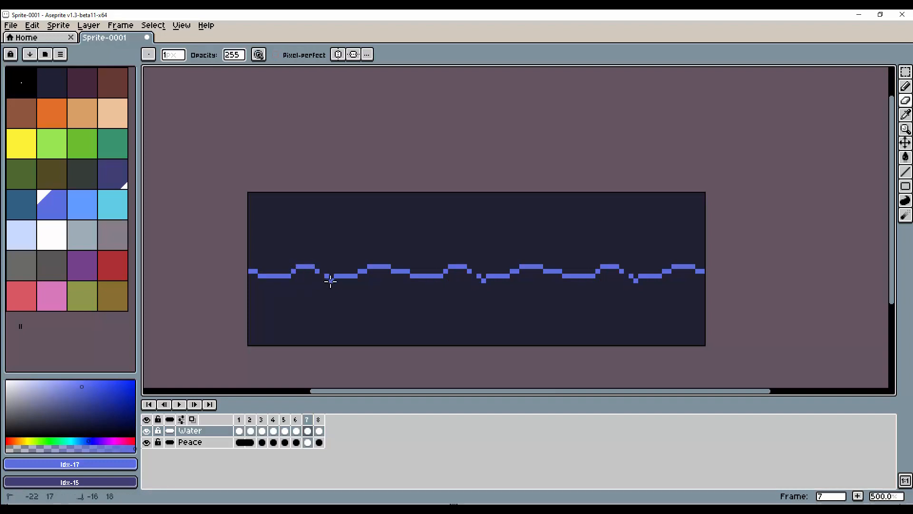
{"action": "left_click", "coordinate": [330, 281]}
{"action": "key", "text": "b"}
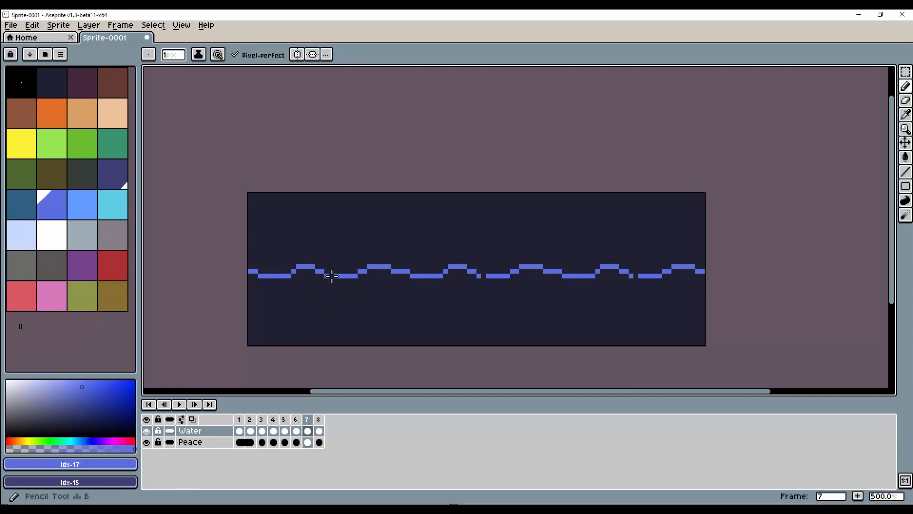
{"action": "left_click", "coordinate": [331, 275]}
Compare frames 6 to 8 and redraw frame 8's wave with a rounded crest about 3 px high, cleaning its right slope to one pixel thick.
{"action": "left_click", "coordinate": [297, 422]}
{"action": "left_click_drag", "start_coordinate": [300, 425], "coordinate": [319, 431]}
{"action": "key", "text": "e"}
{"action": "mouse_move", "coordinate": [256, 267]}
{"action": "left_mouse_down"}
{"action": "mouse_move", "coordinate": [273, 259]}
{"action": "mouse_move", "coordinate": [269, 270]}
{"action": "mouse_move", "coordinate": [253, 271]}
{"action": "mouse_move", "coordinate": [310, 261]}
{"action": "left_mouse_up"}
{"action": "key", "text": "b"}
{"action": "key", "text": "e"}
{"action": "left_click", "coordinate": [314, 257]}
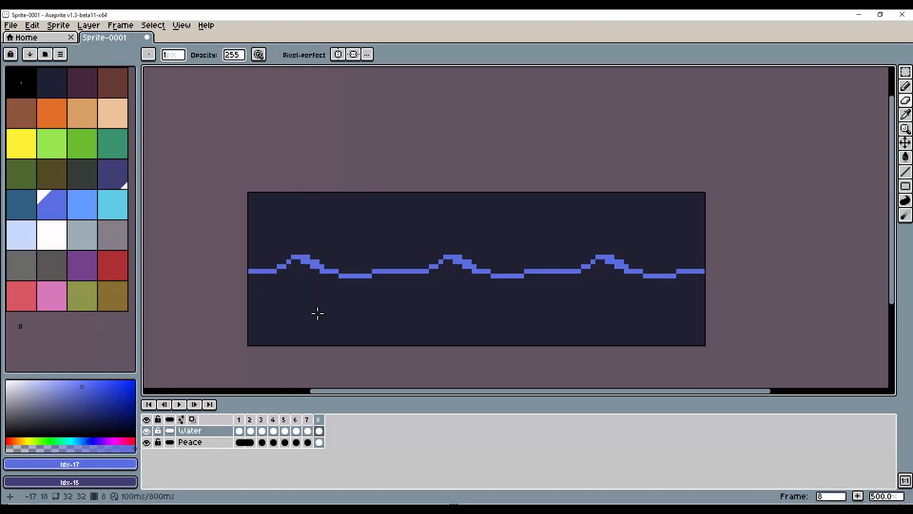
{"action": "key", "text": "b"}
{"action": "left_click", "coordinate": [313, 262]}
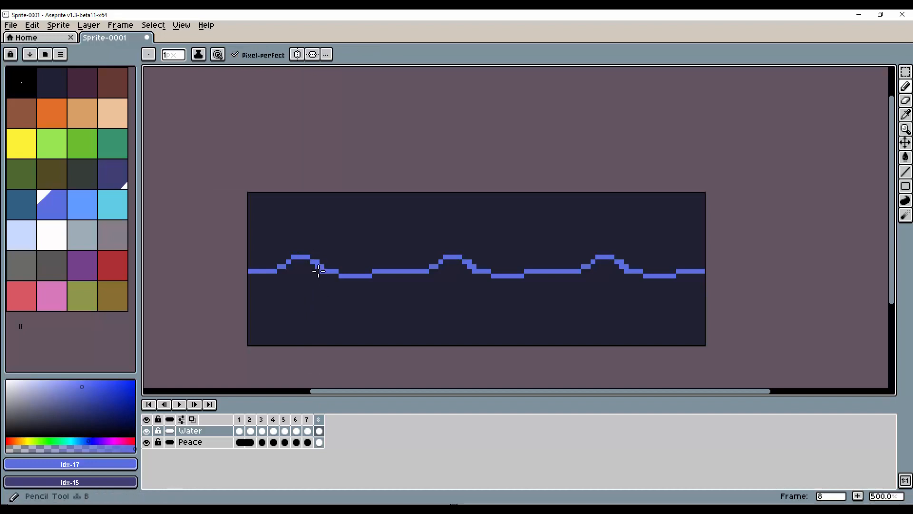
{"action": "key", "text": "e"}
{"action": "left_click", "coordinate": [318, 267]}
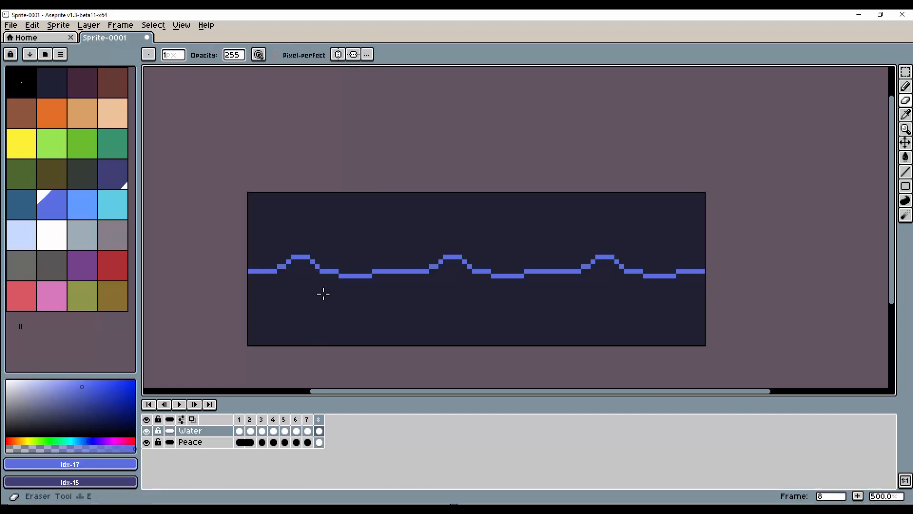
Raise frame 8's crest by 1 px with a slightly wider right slope, erase the old pixels and play the animation.
{"action": "left_click_drag", "start_coordinate": [251, 430], "coordinate": [327, 419]}
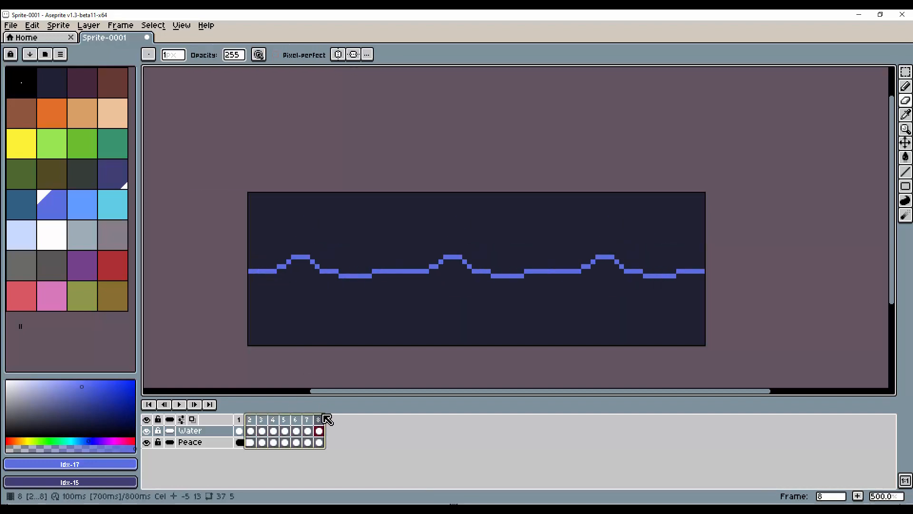
{"action": "left_click", "coordinate": [242, 428]}
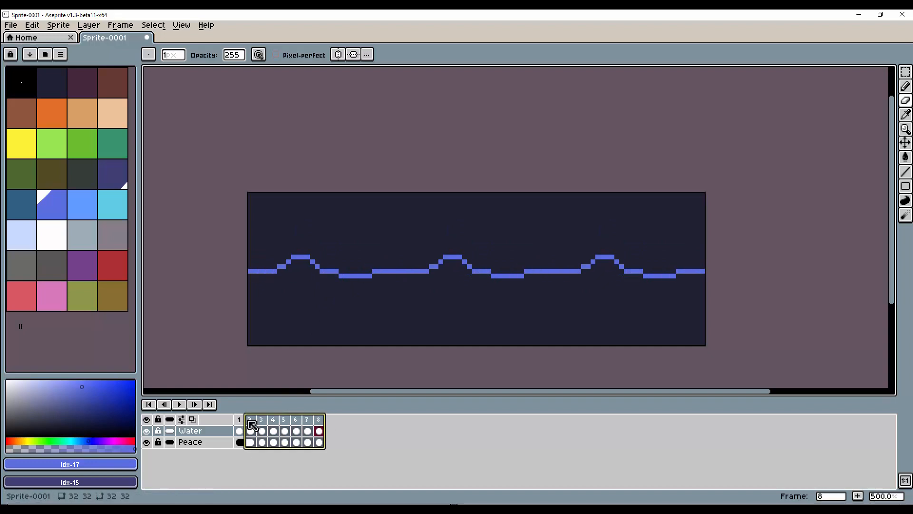
{"action": "left_click", "coordinate": [320, 423]}
{"action": "key", "text": "b"}
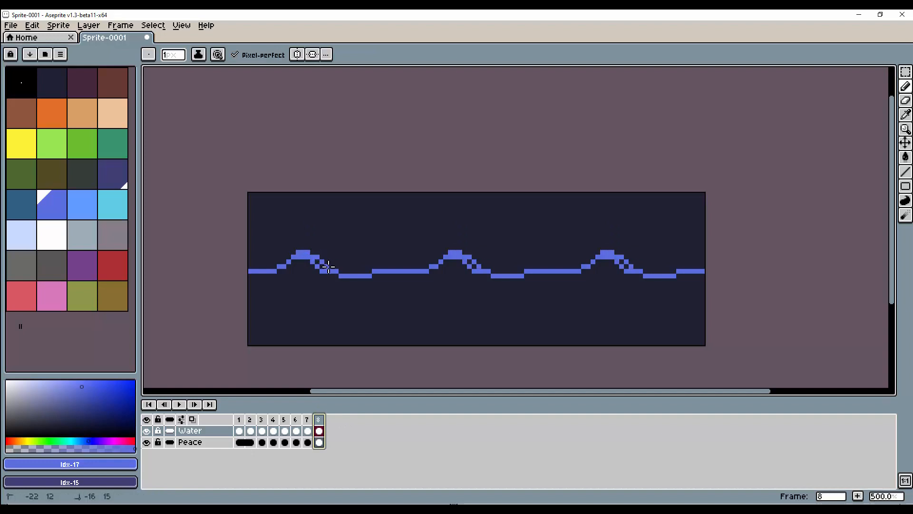
{"action": "key", "text": "e"}
{"action": "key", "text": "b"}
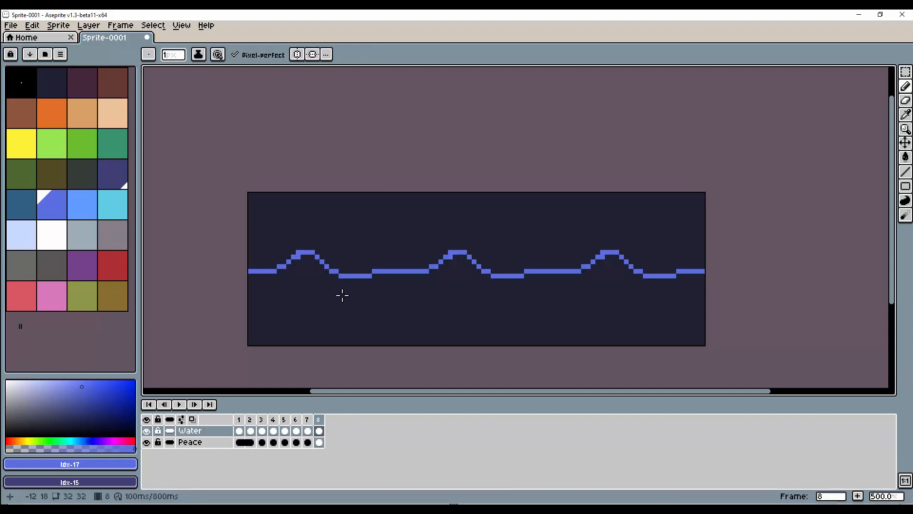
{"action": "key", "text": "e"}
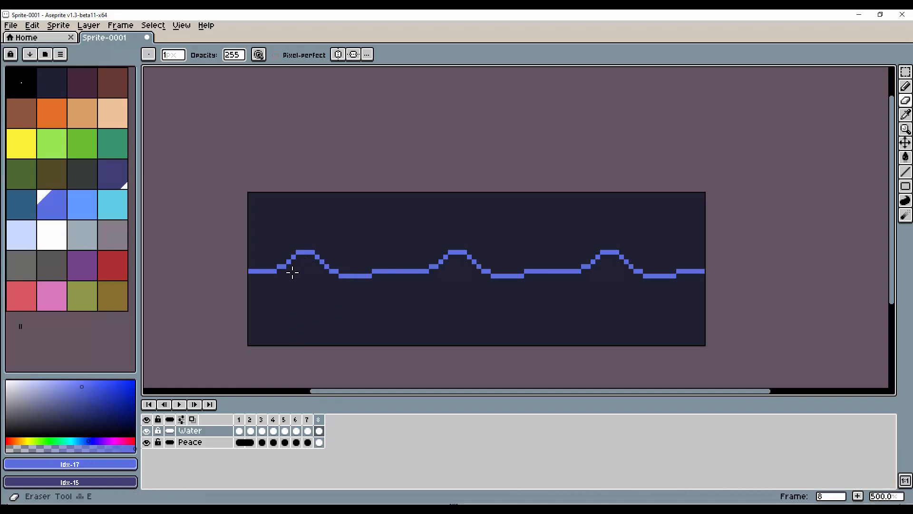
{"action": "left_click", "coordinate": [179, 404]}
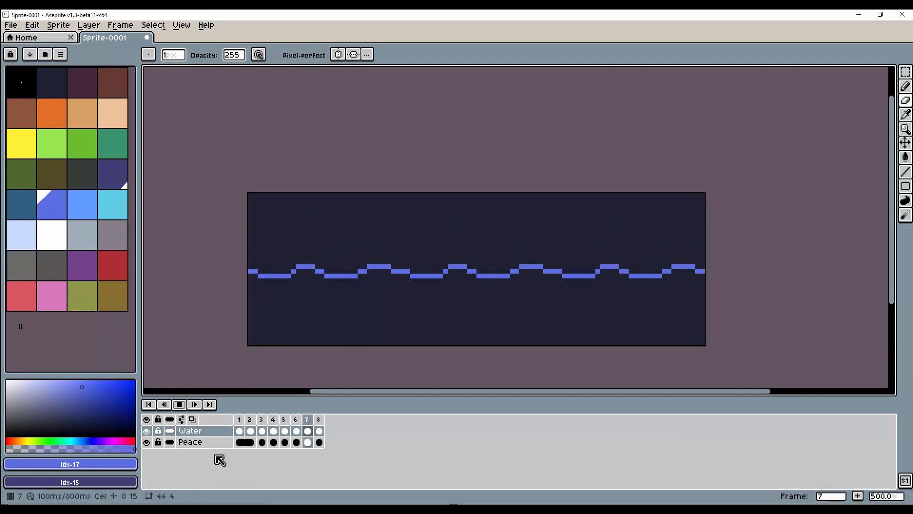
Reshape frame 1's wave into a narrow symmetrical peak on a flat waterline with a fuller droplet, and replay the animation.
{"action": "left_click", "coordinate": [241, 419]}
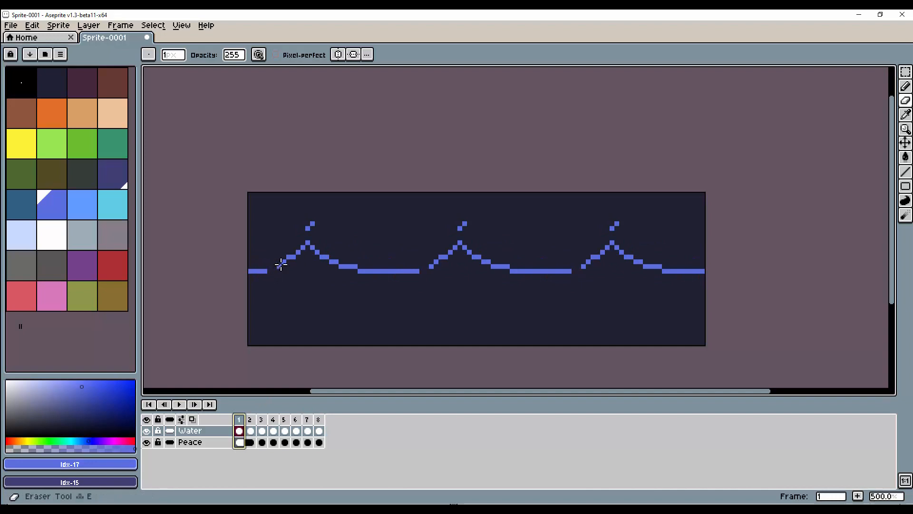
{"action": "key", "text": "b"}
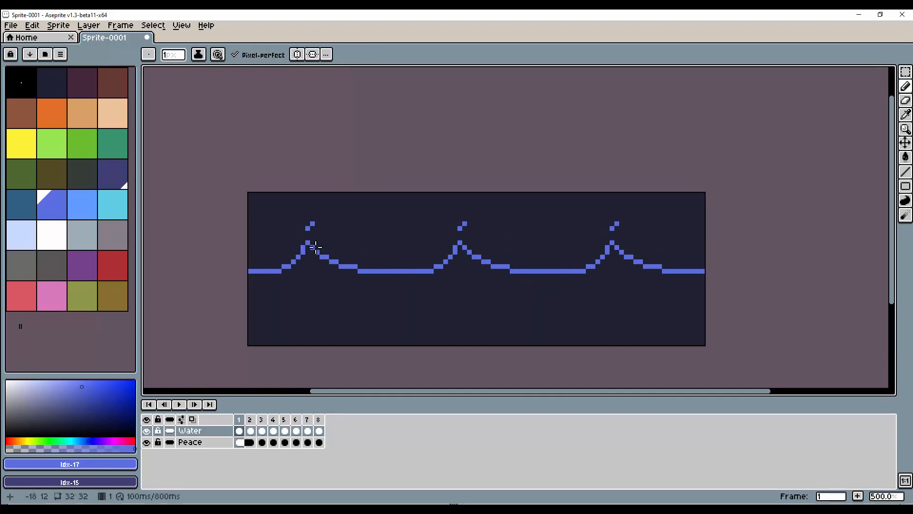
{"action": "key", "text": "e"}
{"action": "key", "text": "b"}
{"action": "mouse_move", "coordinate": [312, 247]}
{"action": "left_mouse_down"}
{"action": "mouse_move", "coordinate": [324, 264]}
{"action": "mouse_move", "coordinate": [351, 267]}
{"action": "left_mouse_up"}
{"action": "key", "text": "e"}
{"action": "left_click", "coordinate": [355, 267]}
{"action": "key", "text": "b"}
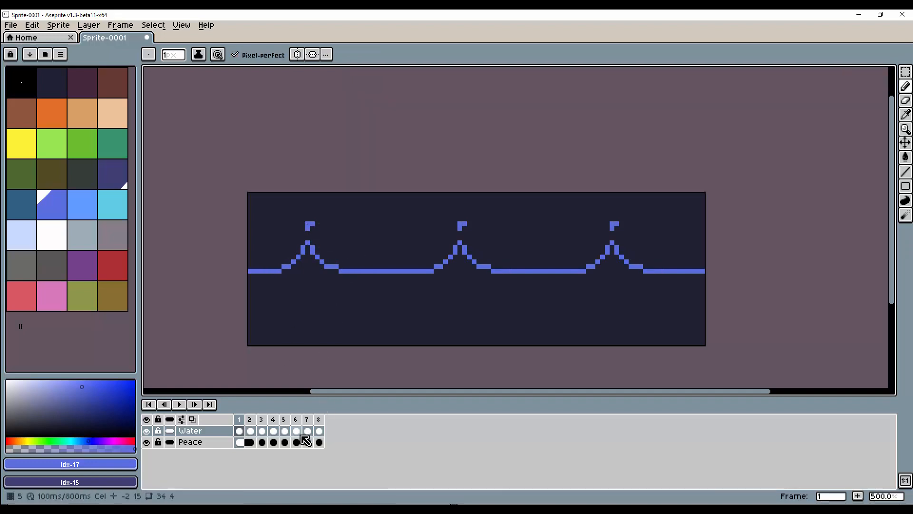
{"action": "left_click", "coordinate": [179, 404]}
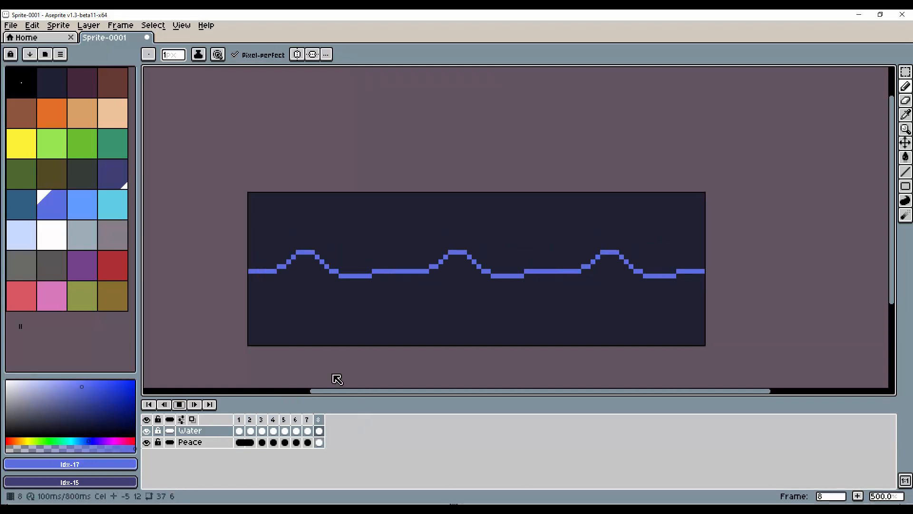
{"action": "left_click", "coordinate": [180, 404]}
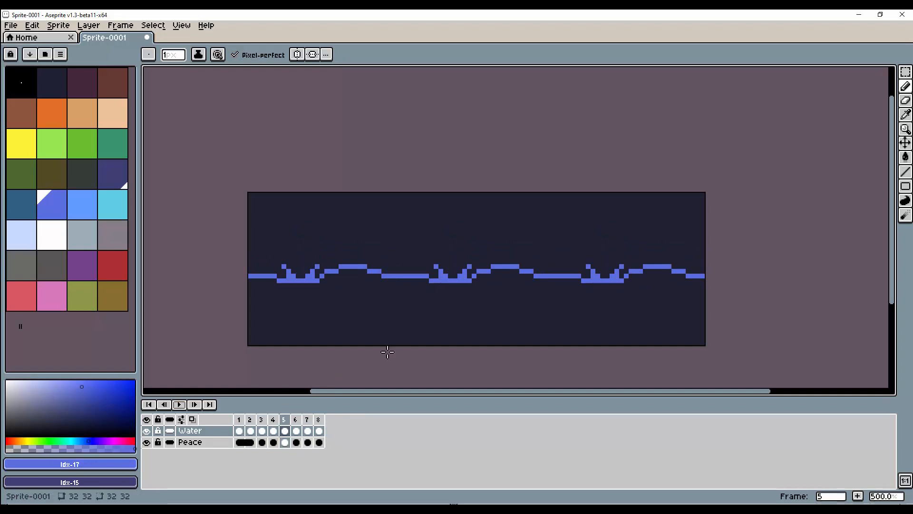
Draw a second, darker wave in Idx-15 behind frame 1's splash, about 4 px high between the peaks, undoing the trial strokes.
{"action": "left_click", "coordinate": [112, 174]}
{"action": "mouse_move", "coordinate": [347, 244]}
{"action": "left_mouse_down"}
{"action": "mouse_move", "coordinate": [383, 255]}
{"action": "mouse_move", "coordinate": [453, 241]}
{"action": "left_mouse_up"}
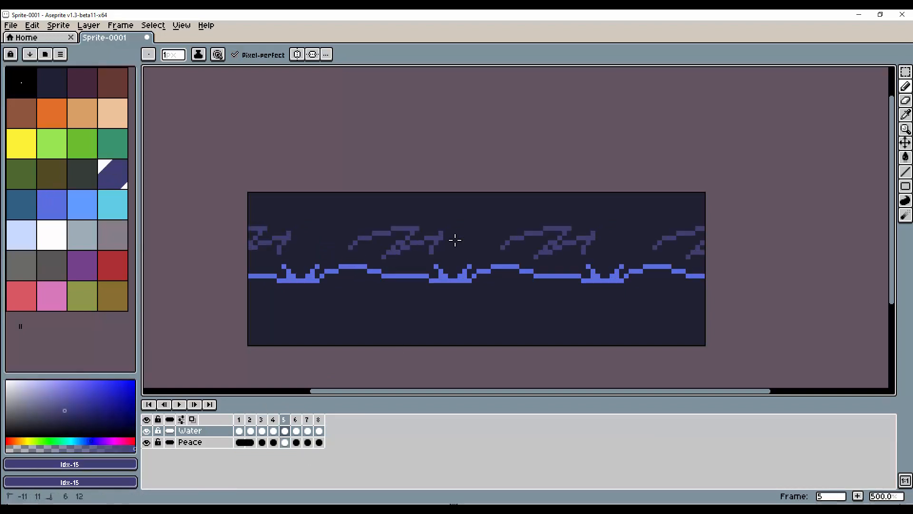
{"action": "key", "text": "ctrl+z"}
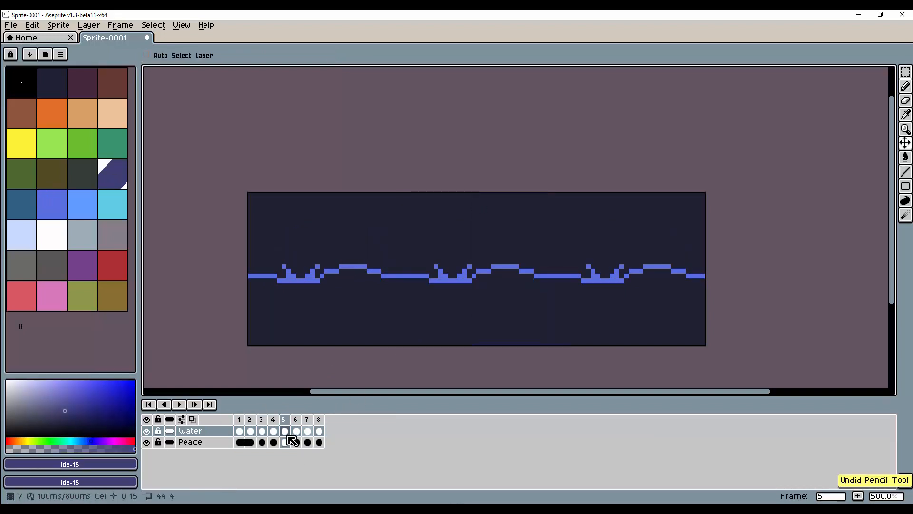
{"action": "left_click", "coordinate": [240, 420]}
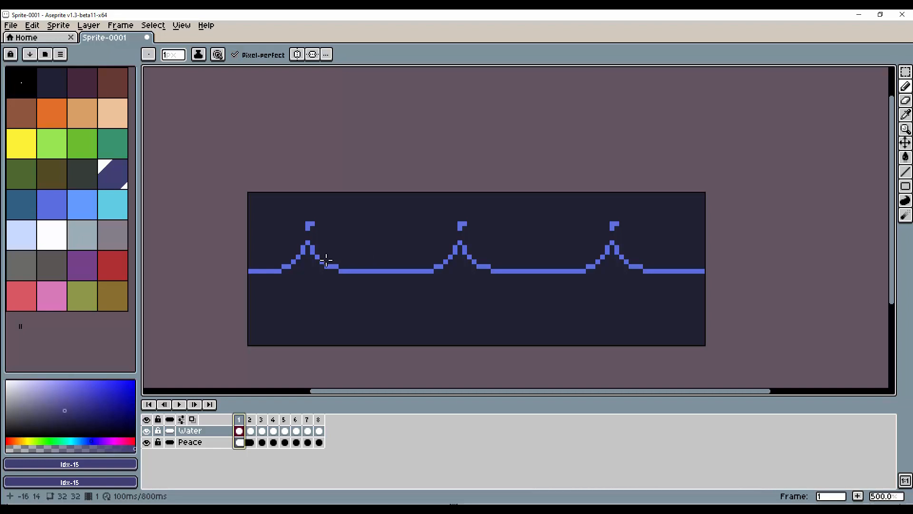
{"action": "mouse_move", "coordinate": [327, 260]}
{"action": "left_mouse_down"}
{"action": "mouse_move", "coordinate": [383, 250]}
{"action": "mouse_move", "coordinate": [446, 262]}
{"action": "left_mouse_up"}
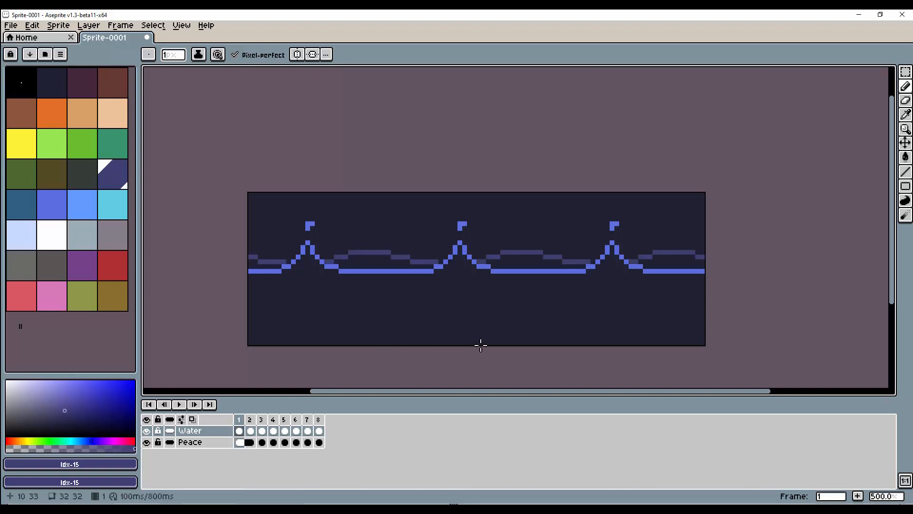
{"action": "key", "text": "ctrl+z"}
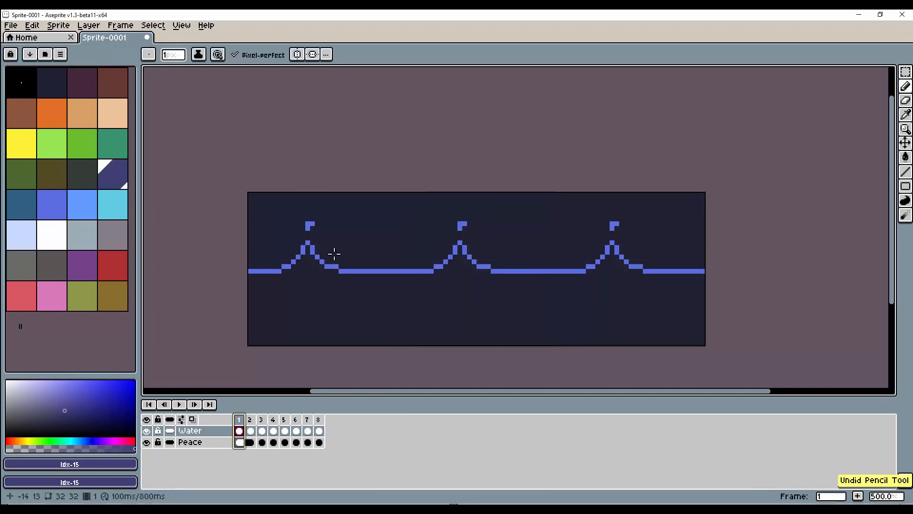
{"action": "mouse_move", "coordinate": [327, 260]}
{"action": "left_mouse_down"}
{"action": "mouse_move", "coordinate": [379, 241]}
{"action": "mouse_move", "coordinate": [438, 261]}
{"action": "left_mouse_up"}
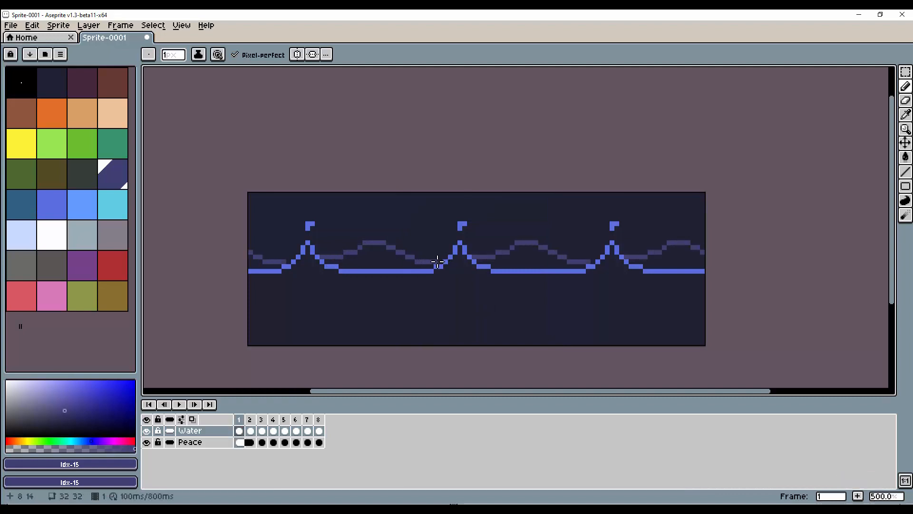
Enable onion skin and draw the dark background wave on frames 2 and 3, shifting it a little further right in each.
{"action": "key", "text": "Right"}
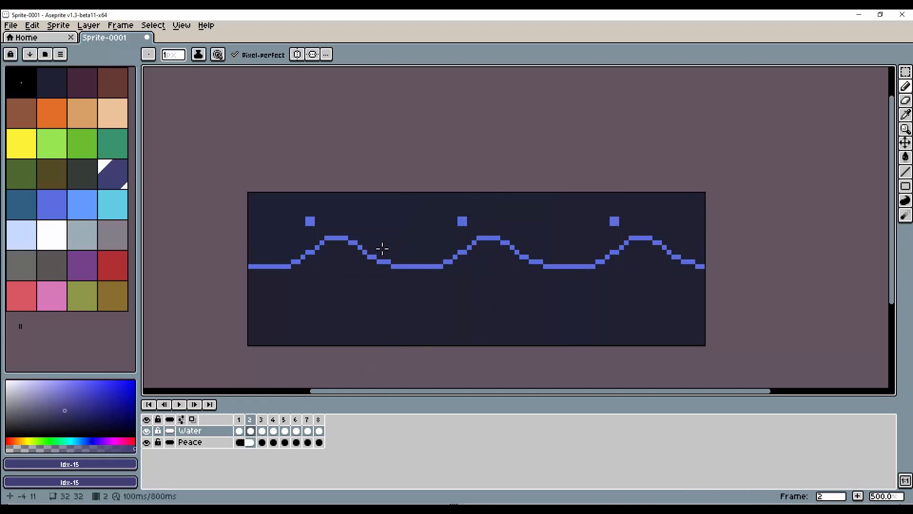
{"action": "left_click", "coordinate": [193, 420]}
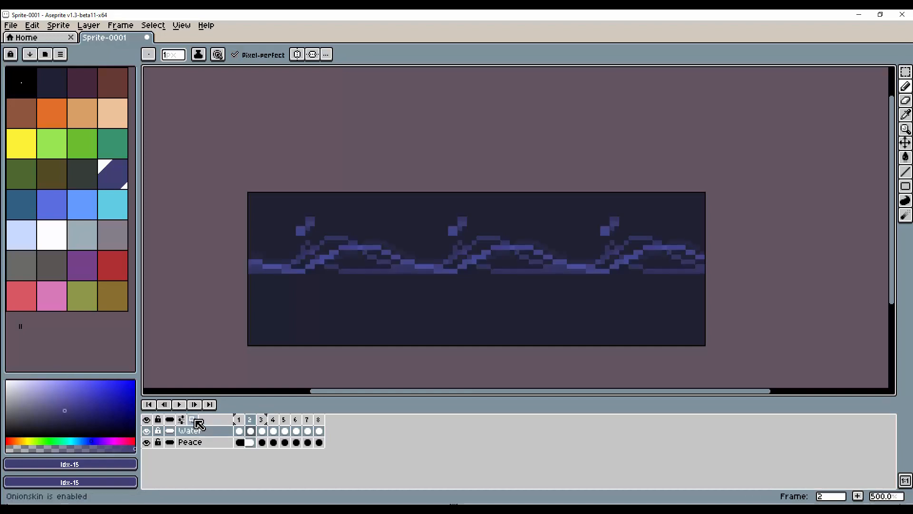
{"action": "left_click_drag", "start_coordinate": [396, 250], "coordinate": [395, 247]}
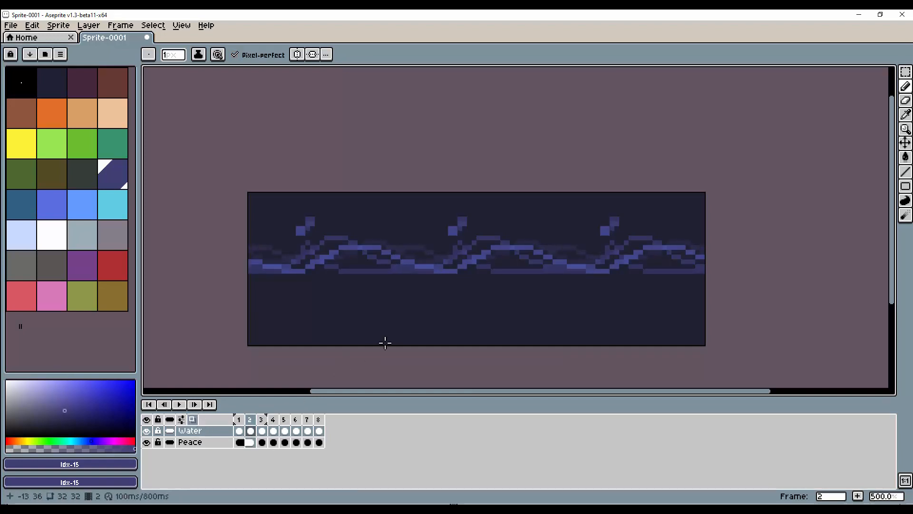
{"action": "key", "text": "period"}
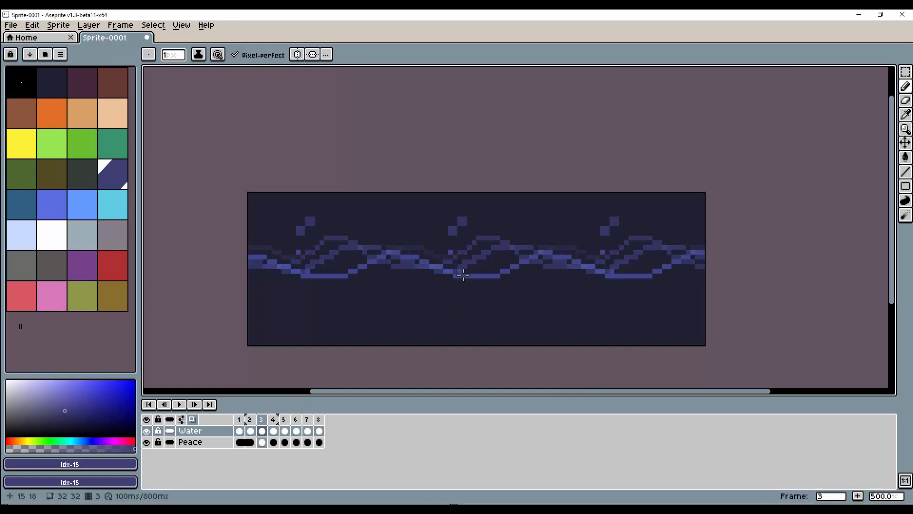
{"action": "left_click_drag", "start_coordinate": [423, 258], "coordinate": [437, 252]}
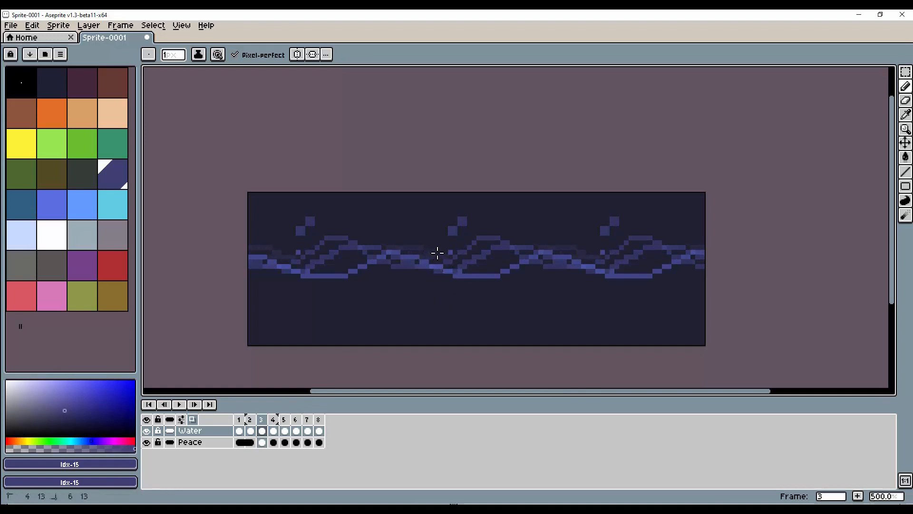
Draw frame 4's dark background wave behind the main water line, guided by the onion skin of the neighbouring frames.
{"action": "key", "text": "period"}
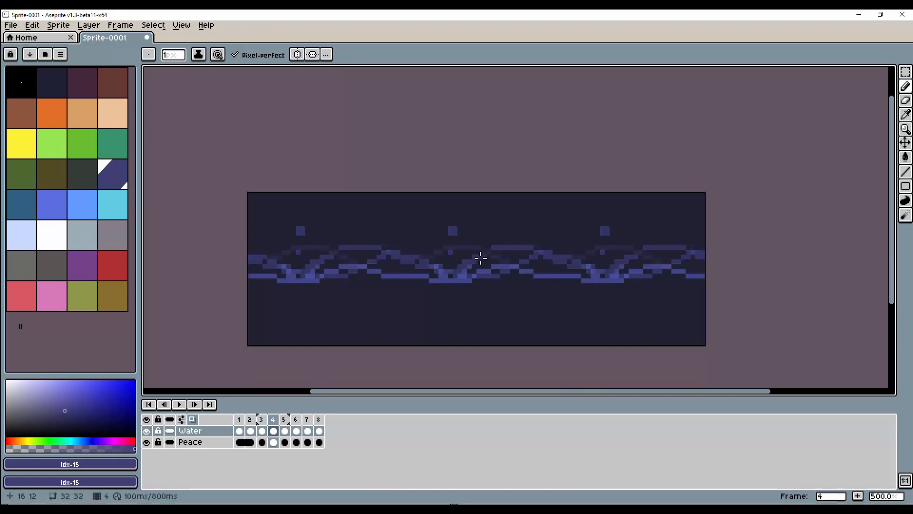
{"action": "left_click_drag", "start_coordinate": [438, 276], "coordinate": [484, 247]}
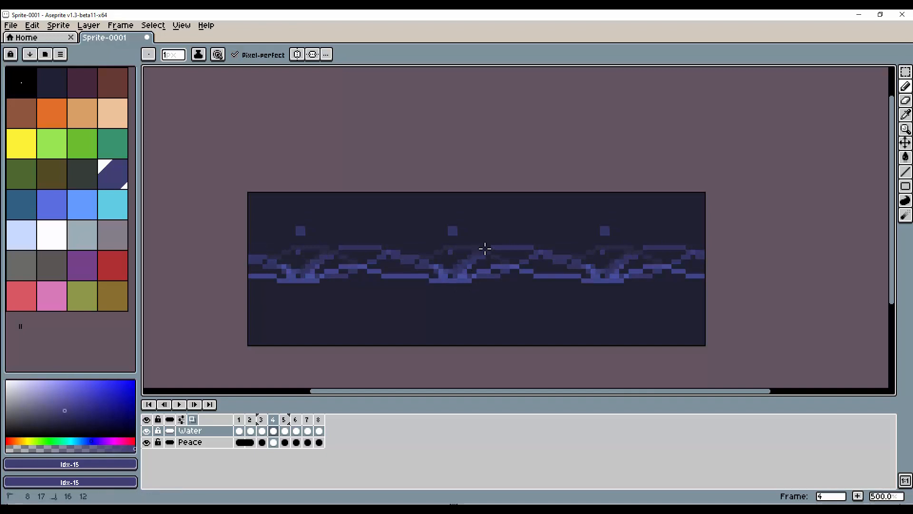
{"action": "left_click_drag", "start_coordinate": [566, 266], "coordinate": [526, 275]}
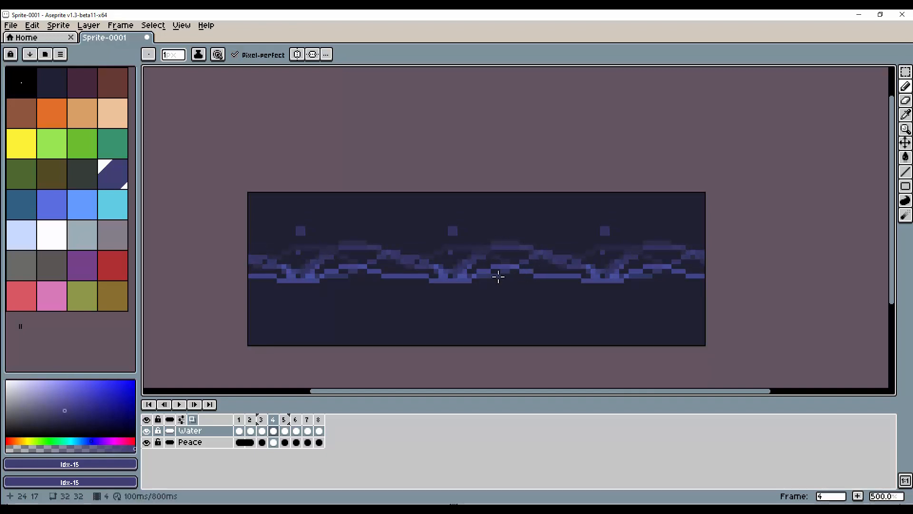
Continue the dark background wave on frames 5 to 7, moving its crest further right each frame, and advance to frame 8.
{"action": "key", "text": "period"}
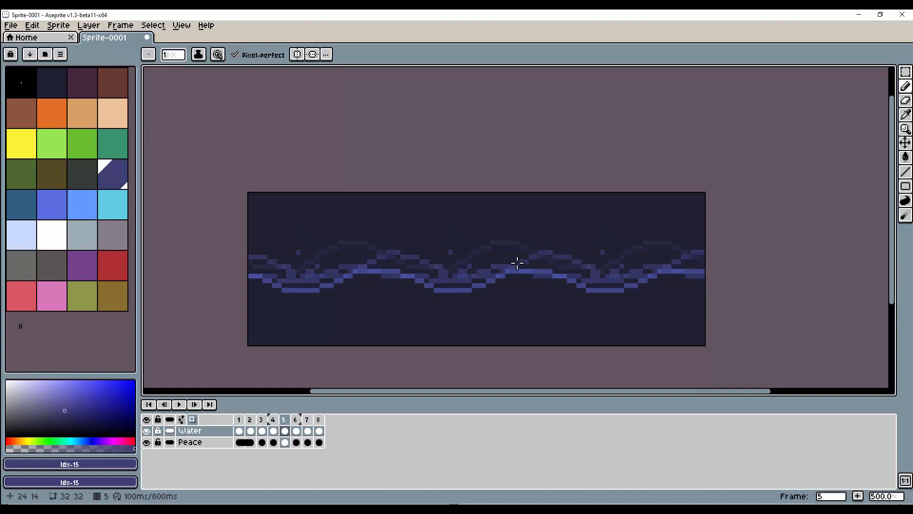
{"action": "left_click_drag", "start_coordinate": [515, 261], "coordinate": [554, 248]}
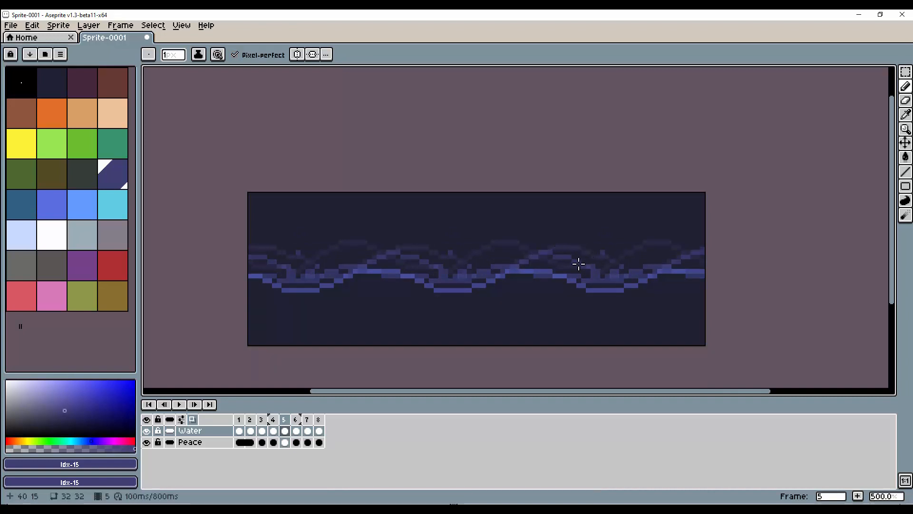
{"action": "key", "text": "period"}
{"action": "key", "text": "period"}
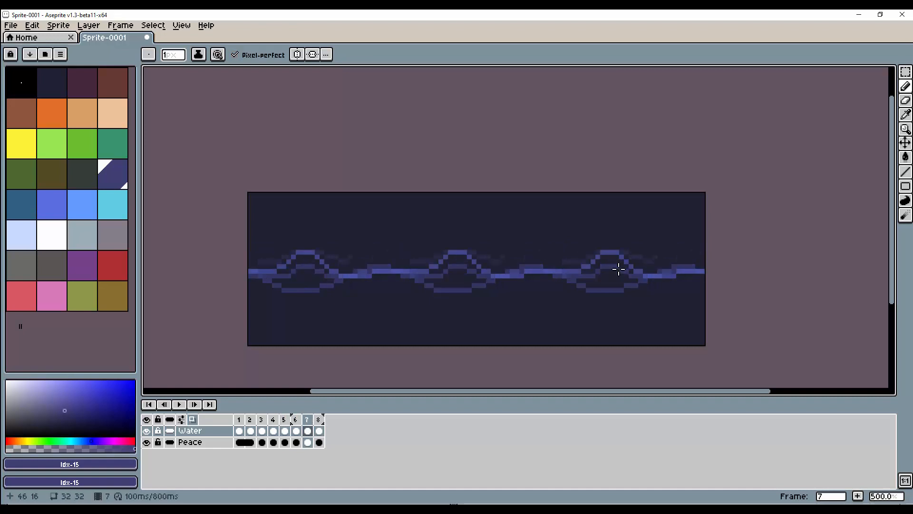
{"action": "mouse_move", "coordinate": [636, 260]}
{"action": "left_mouse_down"}
{"action": "mouse_move", "coordinate": [704, 251]}
{"action": "mouse_move", "coordinate": [691, 277]}
{"action": "mouse_move", "coordinate": [679, 261]}
{"action": "mouse_move", "coordinate": [706, 260]}
{"action": "mouse_move", "coordinate": [626, 258]}
{"action": "left_mouse_up"}
{"action": "key", "text": "period"}
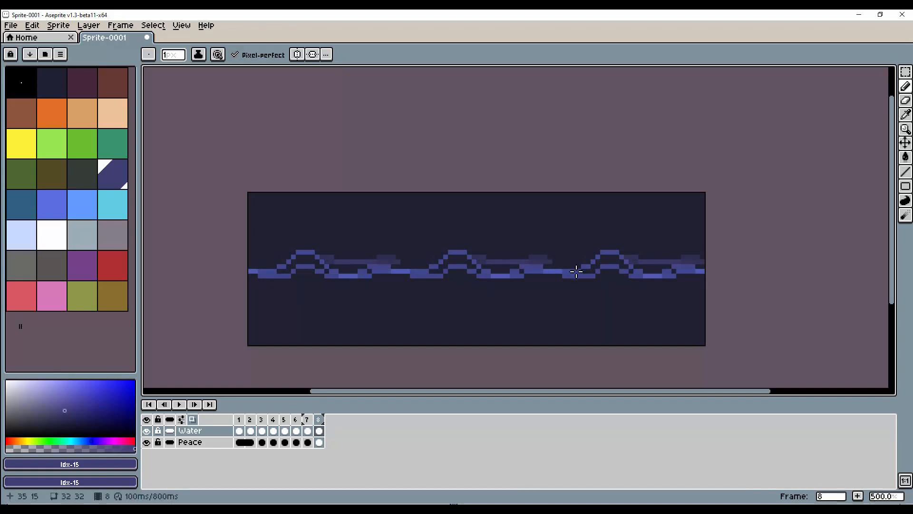
Turn off onion skin and extend frame 7's dark background wave line across the full width of the tile.
{"action": "key", "text": "comma"}
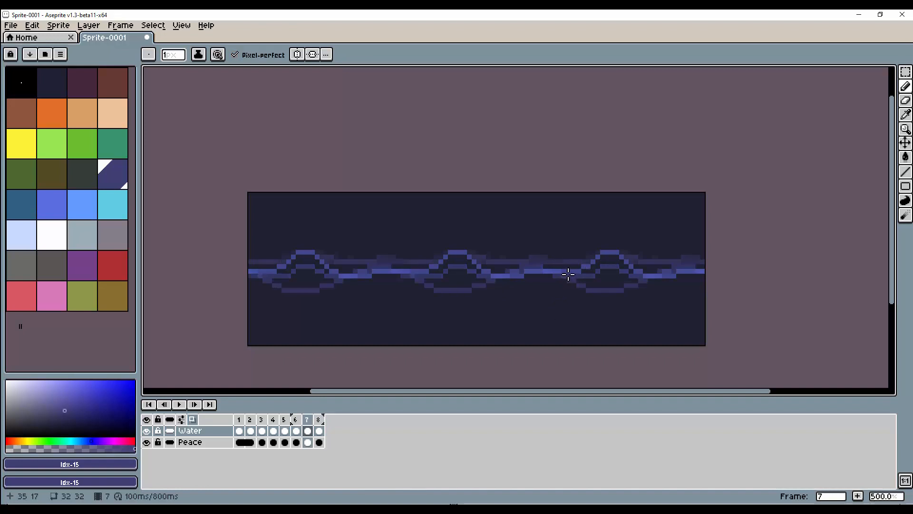
{"action": "left_click", "coordinate": [192, 419]}
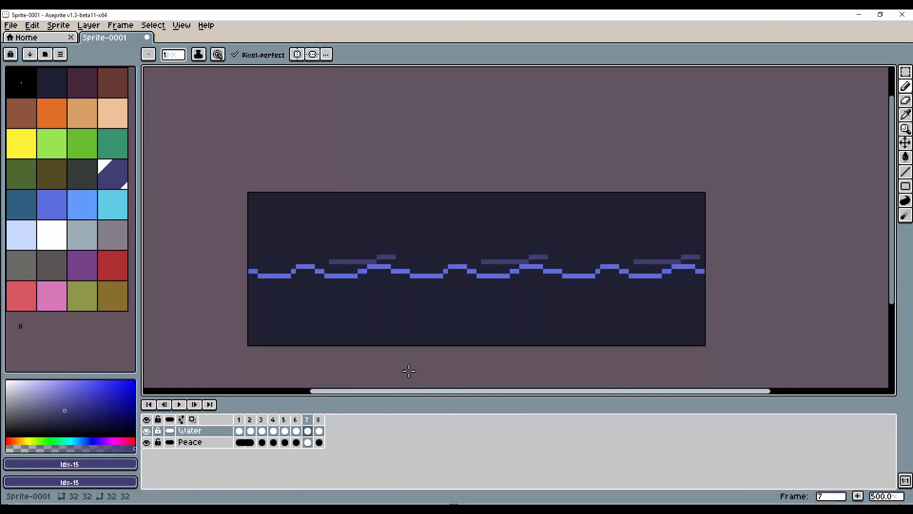
{"action": "left_click_drag", "start_coordinate": [399, 257], "coordinate": [479, 261]}
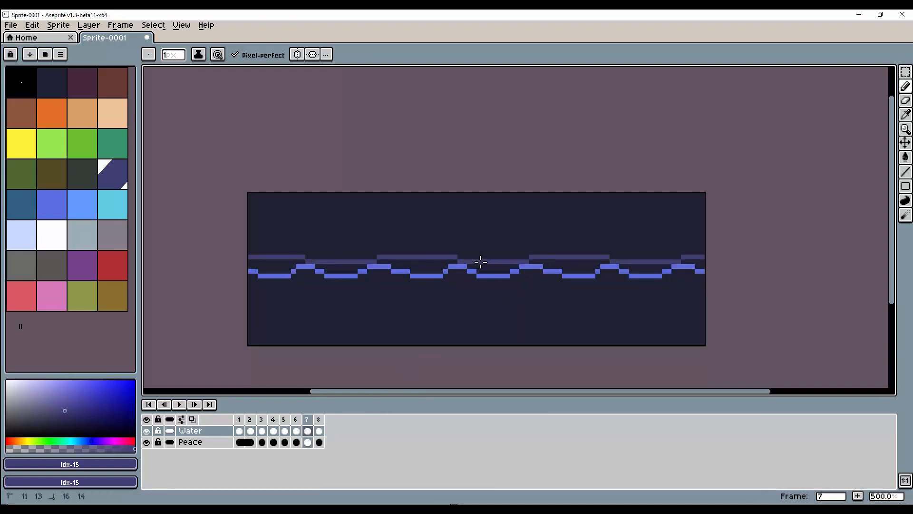
Play the loop, review frames 2 to 4, and extend frame 2's dark background wave to meet the main wave.
{"action": "left_click", "coordinate": [181, 405]}
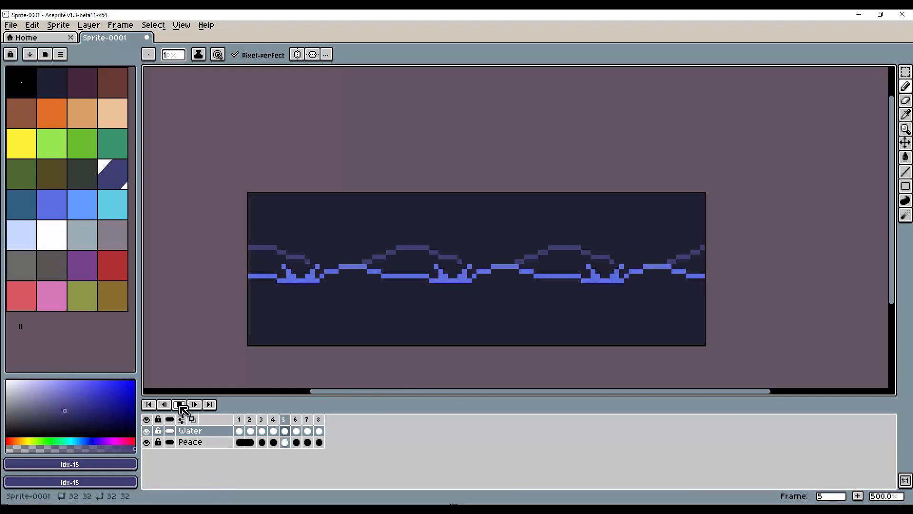
{"action": "left_click", "coordinate": [249, 431]}
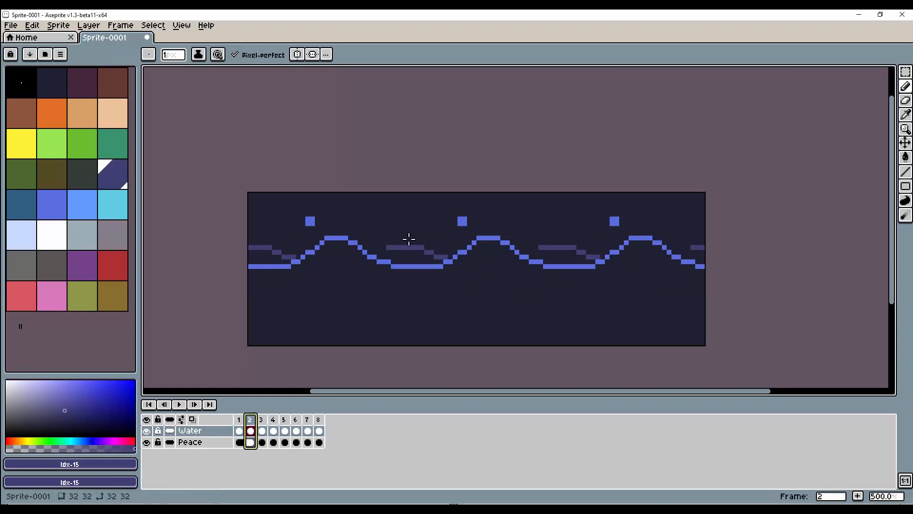
{"action": "left_click", "coordinate": [263, 420]}
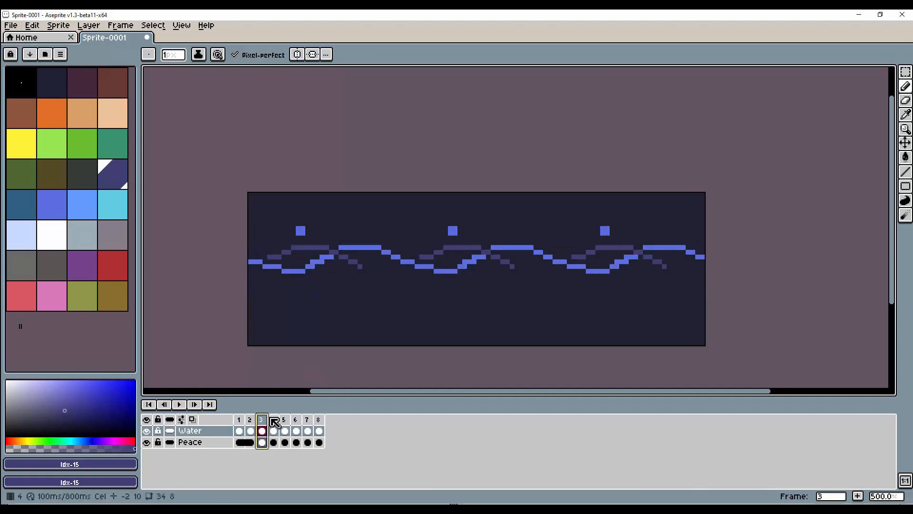
{"action": "left_click", "coordinate": [280, 422]}
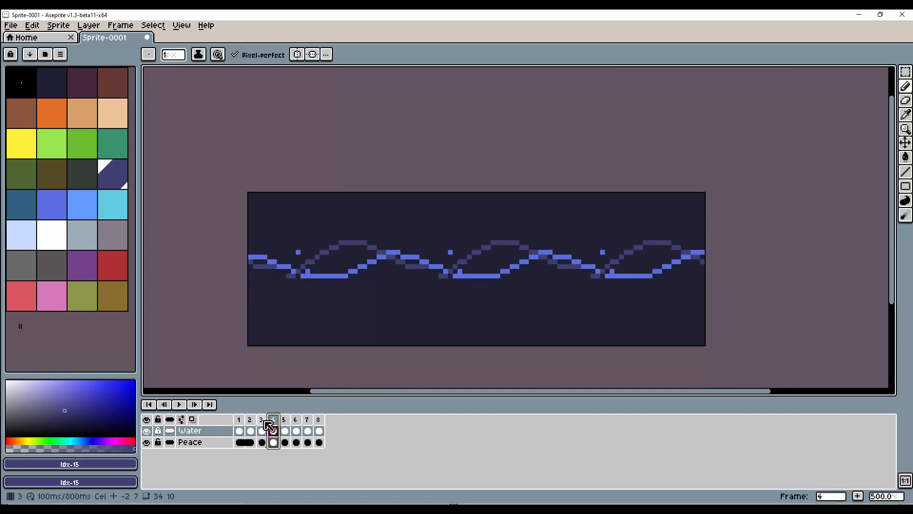
{"action": "left_click", "coordinate": [265, 424]}
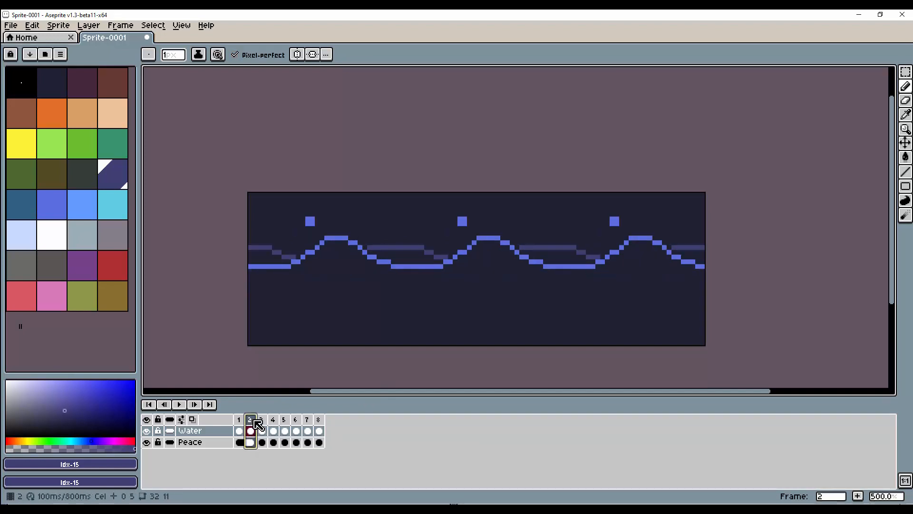
On frame 4, add dark pixels where the two waves meet beside the splash and extend the Idx-17 water line's trough.
{"action": "left_click", "coordinate": [279, 423]}
{"action": "left_click_drag", "start_coordinate": [436, 262], "coordinate": [469, 253]}
{"action": "left_click", "coordinate": [450, 266]}
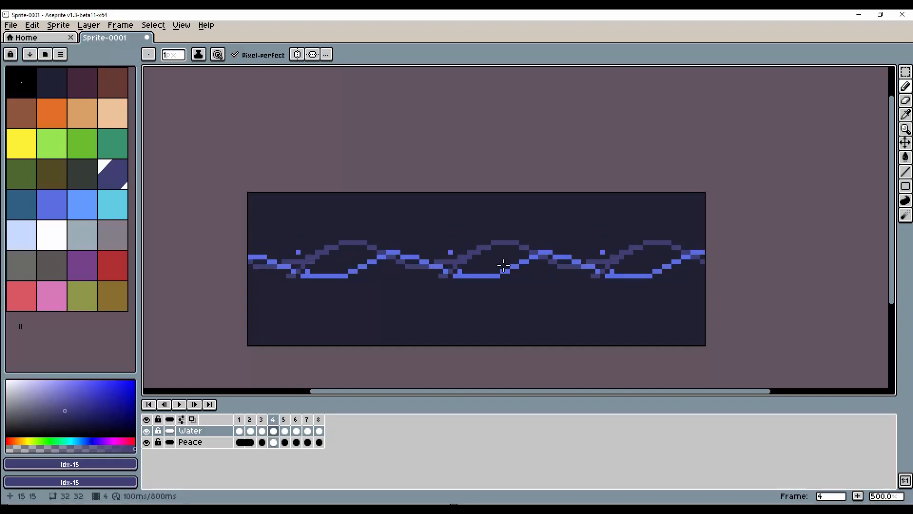
{"action": "left_click", "coordinate": [451, 275], "text": "alt"}
{"action": "left_click", "coordinate": [450, 274]}
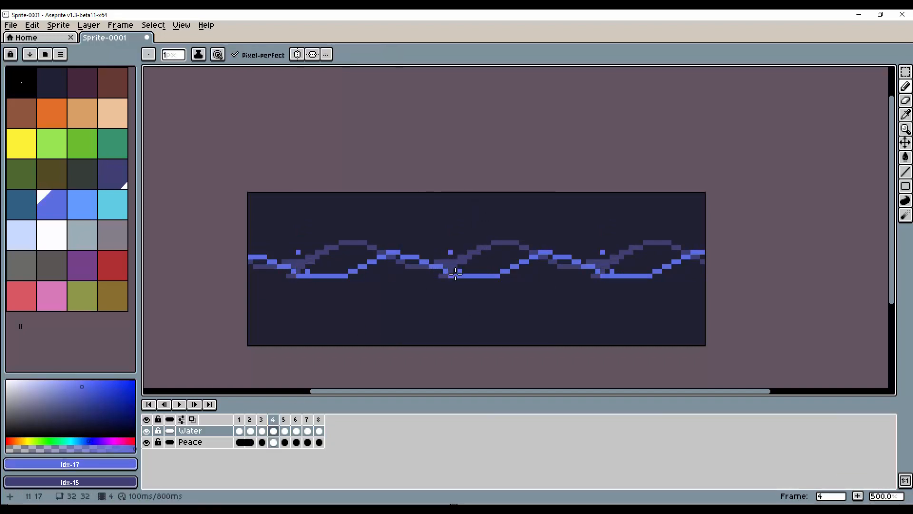
Fill the area between the background and main waves with Idx-15 on frame 4, and do the same on frame 3.
{"action": "left_click", "coordinate": [466, 263], "text": "alt"}
{"action": "mouse_move", "coordinate": [454, 271]}
{"action": "left_mouse_down"}
{"action": "mouse_move", "coordinate": [565, 254]}
{"action": "mouse_move", "coordinate": [499, 270]}
{"action": "mouse_move", "coordinate": [512, 251]}
{"action": "mouse_move", "coordinate": [494, 257]}
{"action": "left_mouse_up"}
{"action": "key", "text": "d"}
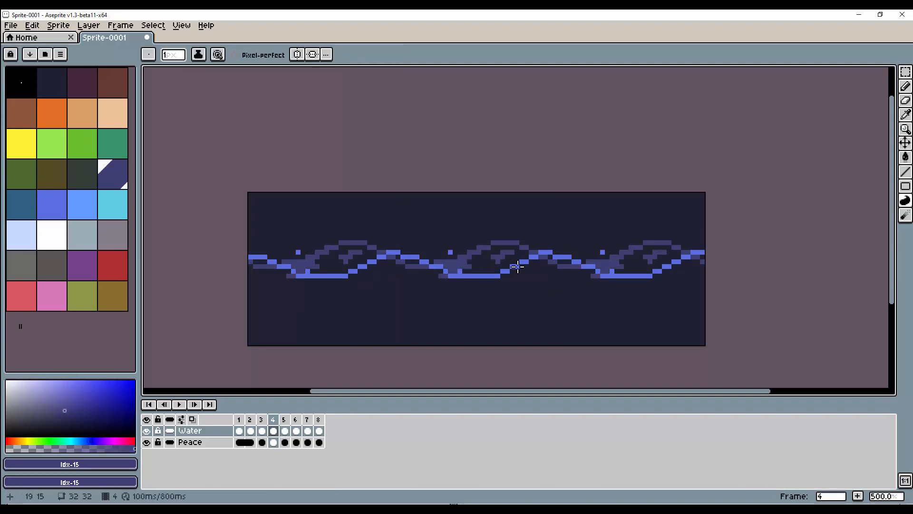
{"action": "left_click", "coordinate": [905, 157]}
{"action": "left_click", "coordinate": [510, 265]}
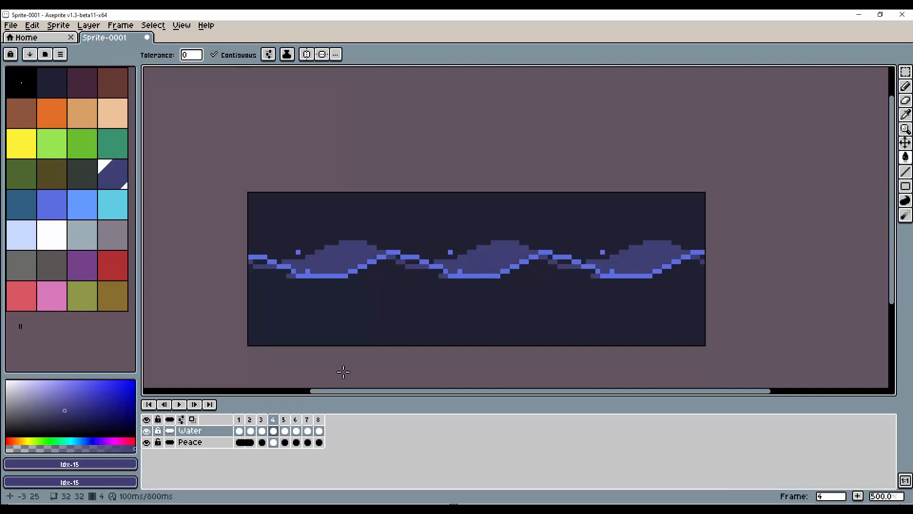
{"action": "left_click", "coordinate": [262, 430]}
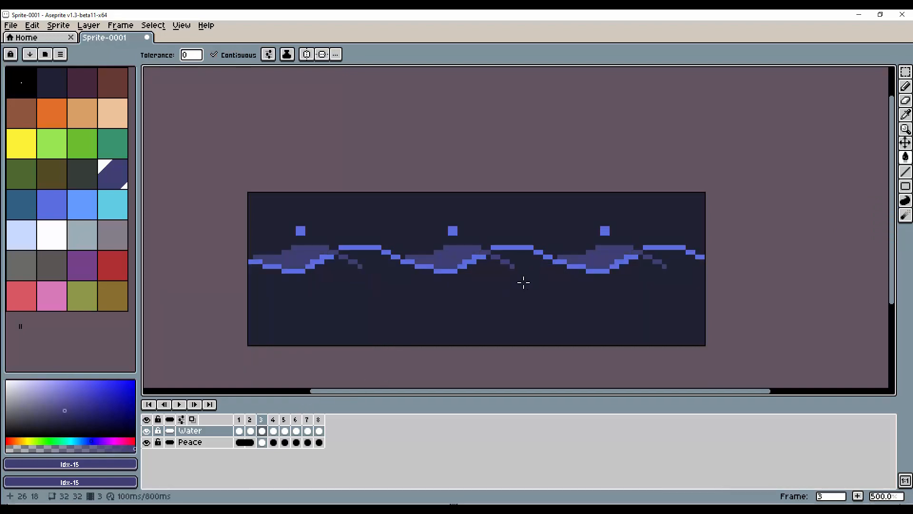
On frame 5, close the background wave's outline at the splash and fill the area down to the water line with Idx-15.
{"action": "key", "text": "period"}
{"action": "key", "text": "period"}
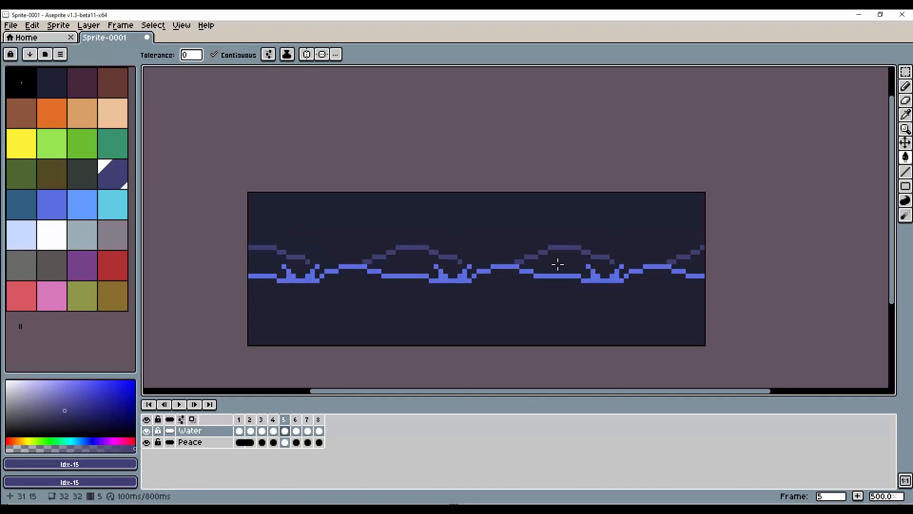
{"action": "key", "text": "b"}
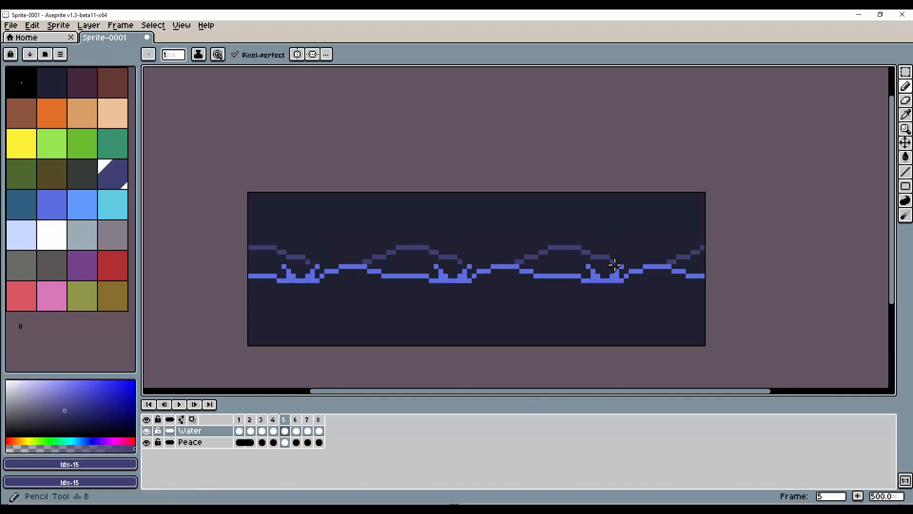
{"action": "key", "text": "period"}
{"action": "key", "text": "comma"}
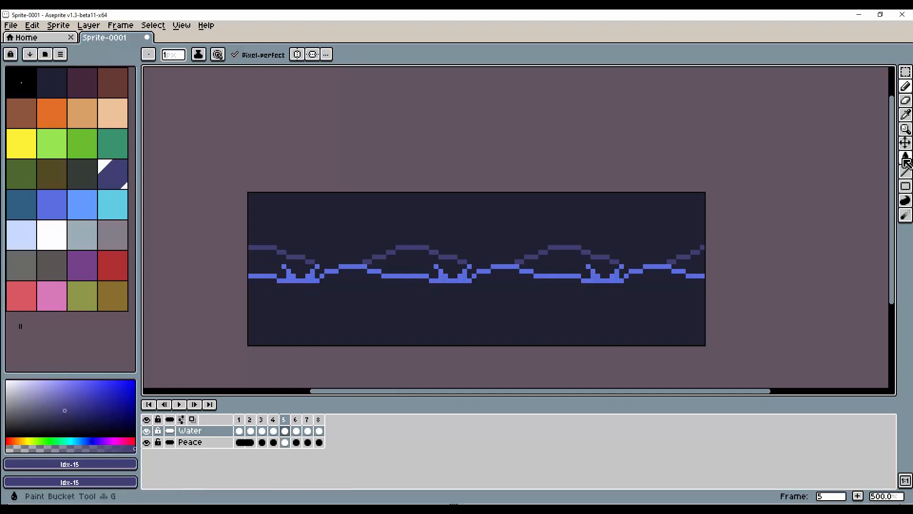
{"action": "key", "text": "g"}
{"action": "left_click", "coordinate": [554, 259]}
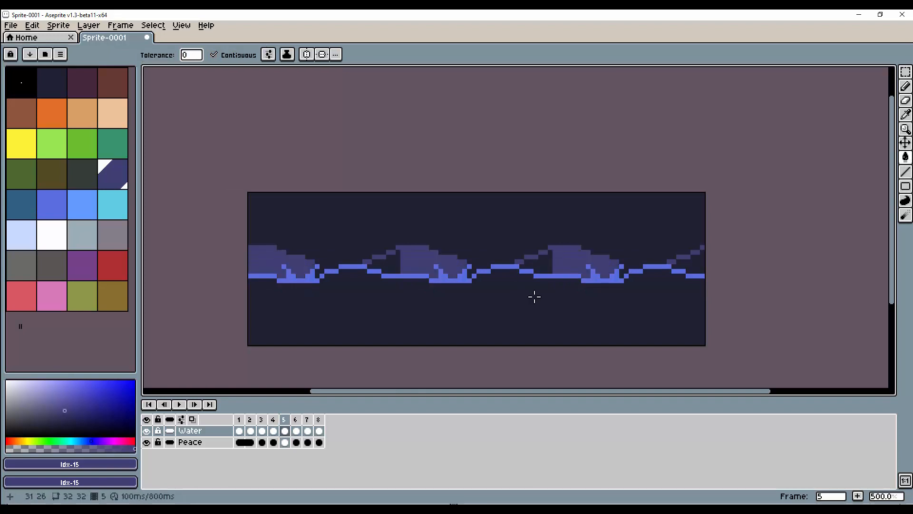
{"action": "left_click", "coordinate": [544, 268]}
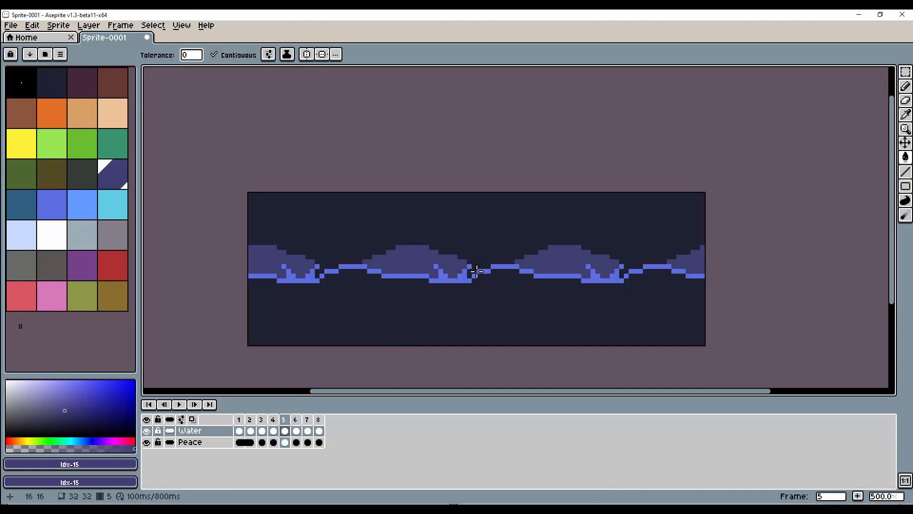
Add a few Idx-15 pixels above the water line just right of frame 5's splash.
{"action": "key", "text": "b"}
{"action": "left_click_drag", "start_coordinate": [483, 267], "coordinate": [474, 272]}
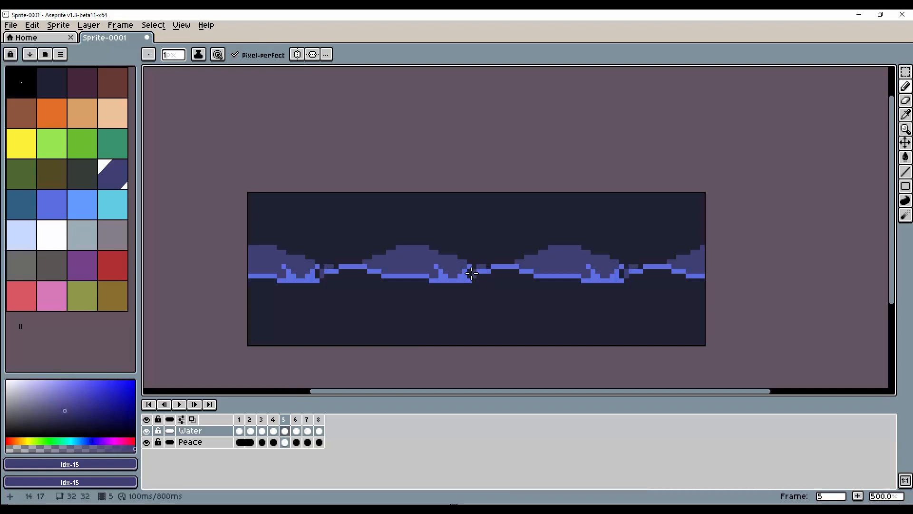
{"action": "left_click", "coordinate": [474, 275]}
On frame 6, extend both ends of the background wave to the water line and fill the enclosed area with Idx-15.
{"action": "key", "text": "period"}
{"action": "left_click_drag", "start_coordinate": [503, 261], "coordinate": [522, 268]}
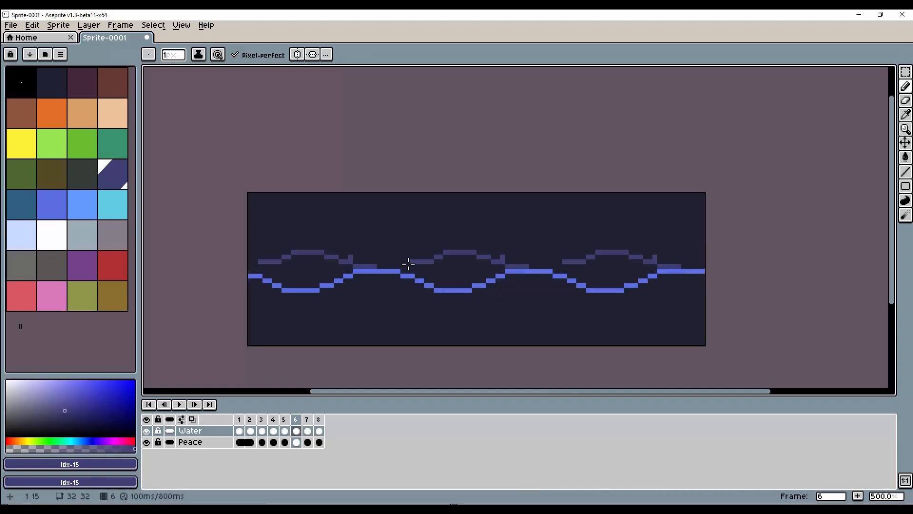
{"action": "left_click_drag", "start_coordinate": [408, 264], "coordinate": [393, 266]}
{"action": "key", "text": "g"}
{"action": "left_click", "coordinate": [442, 272]}
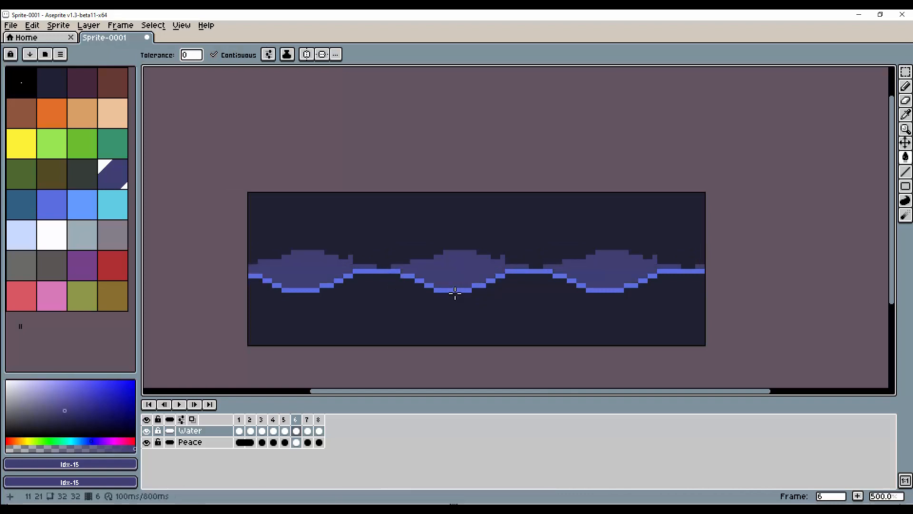
{"action": "key", "text": "period"}
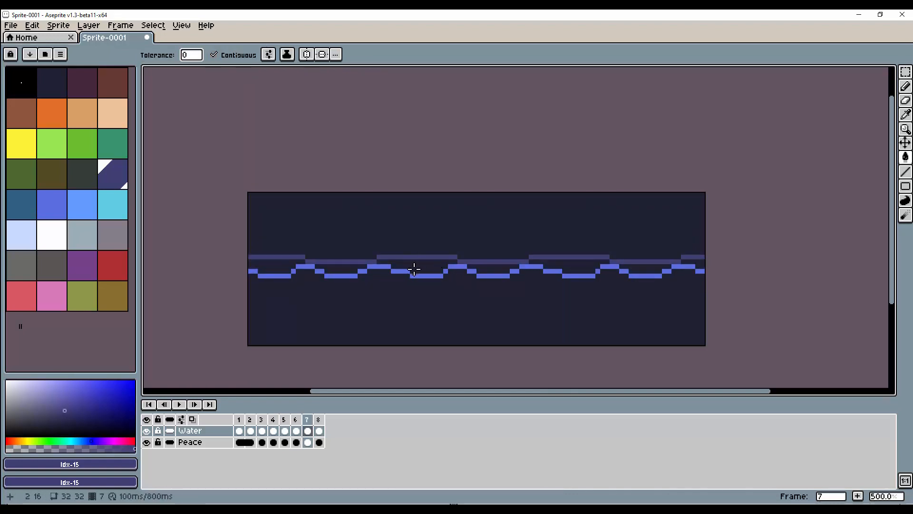
{"action": "key", "text": "comma"}
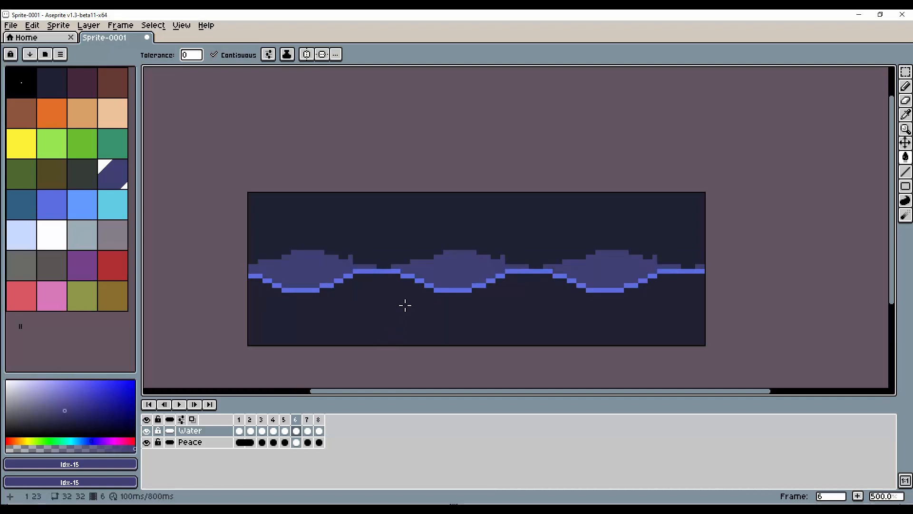
On frame 7, draw a low crest on the background wave and fill the gaps down to the water line with Idx-15.
{"action": "key", "text": "period"}
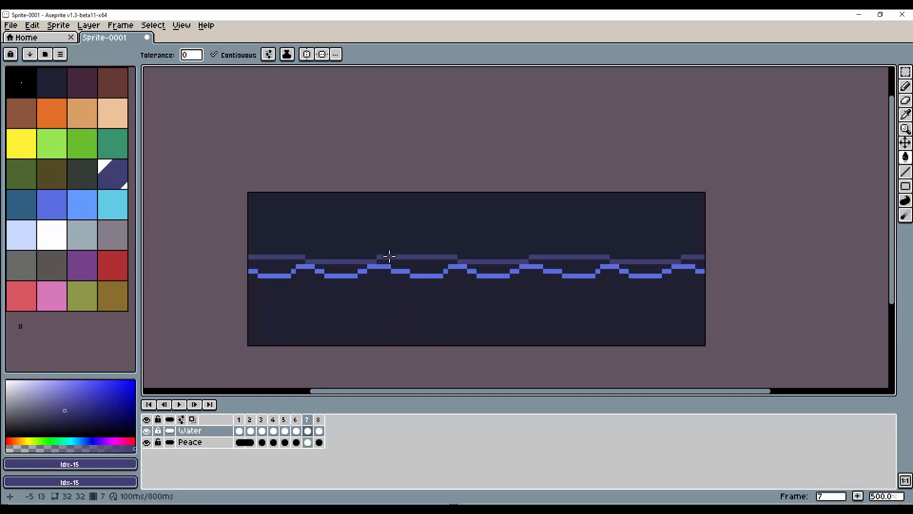
{"action": "key", "text": "b"}
{"action": "left_click_drag", "start_coordinate": [357, 255], "coordinate": [401, 255]}
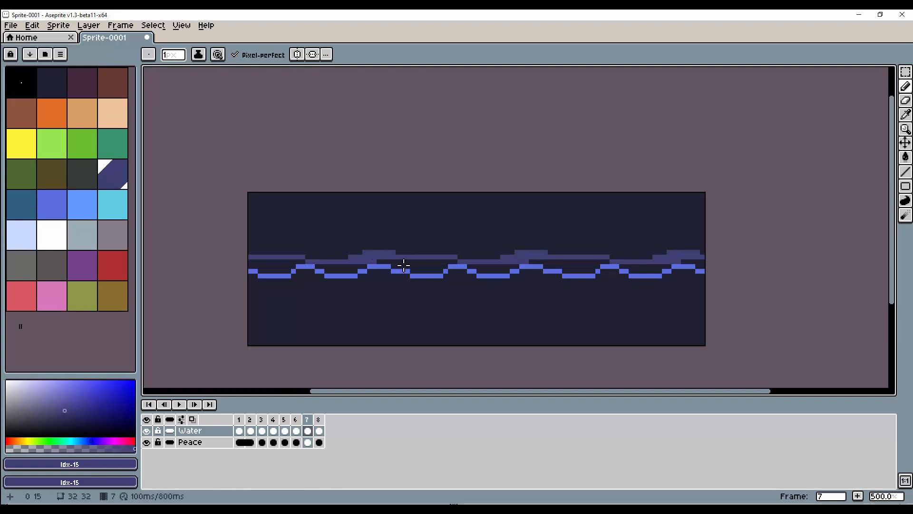
{"action": "key", "text": "g"}
{"action": "left_click", "coordinate": [421, 269]}
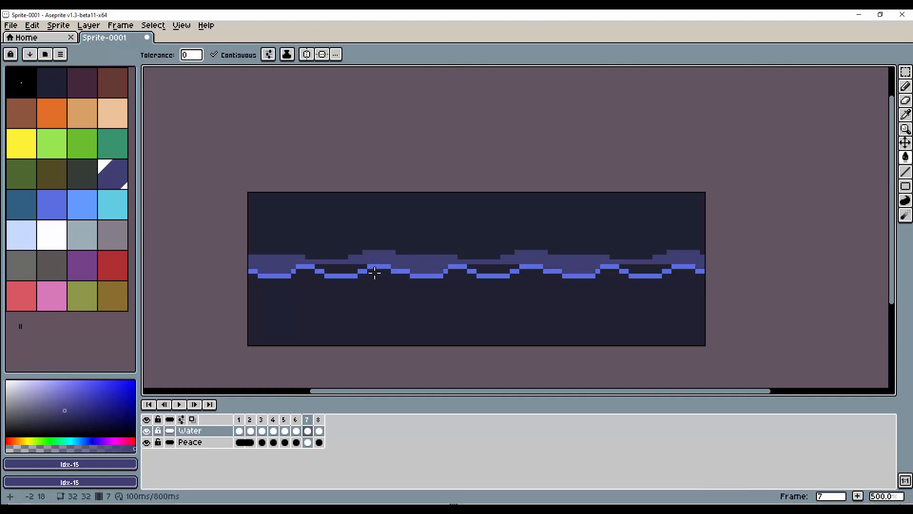
{"action": "left_click", "coordinate": [350, 271]}
On frame 8, raise the background wave around the main crest and fill the gaps down to the water line with Idx-15.
{"action": "key", "text": "period"}
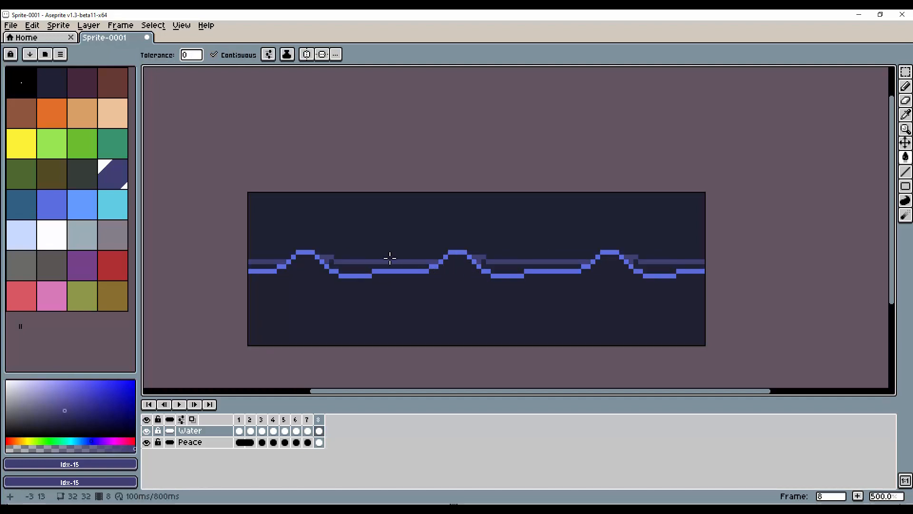
{"action": "key", "text": "comma"}
{"action": "key", "text": "comma"}
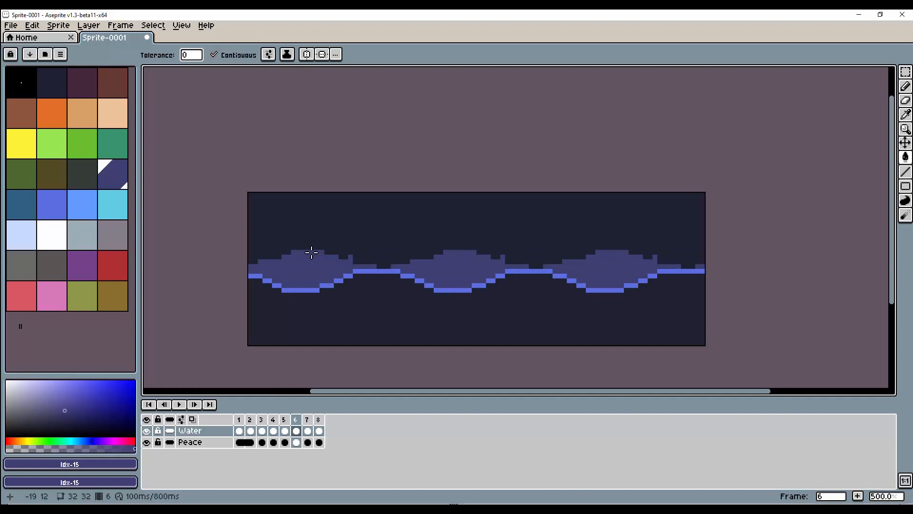
{"action": "key", "text": "period"}
{"action": "key", "text": "period"}
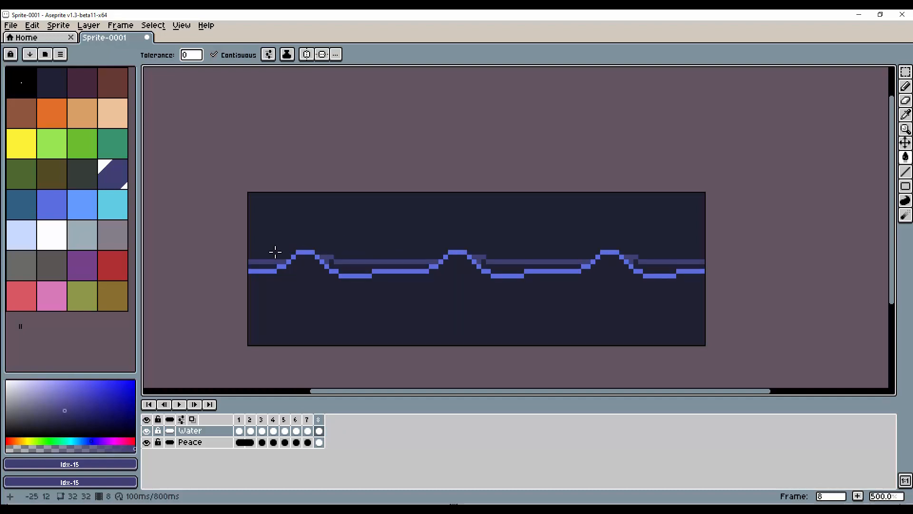
{"action": "key", "text": "b"}
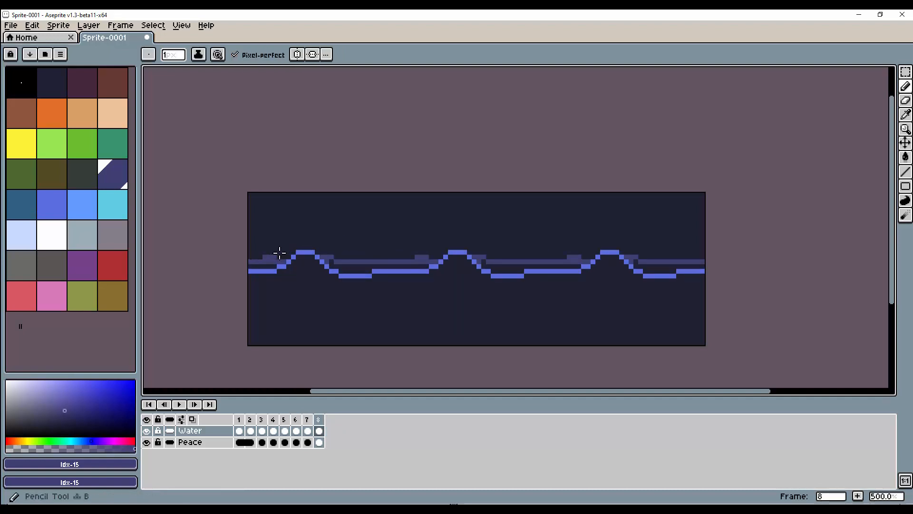
{"action": "left_click_drag", "start_coordinate": [280, 253], "coordinate": [365, 268]}
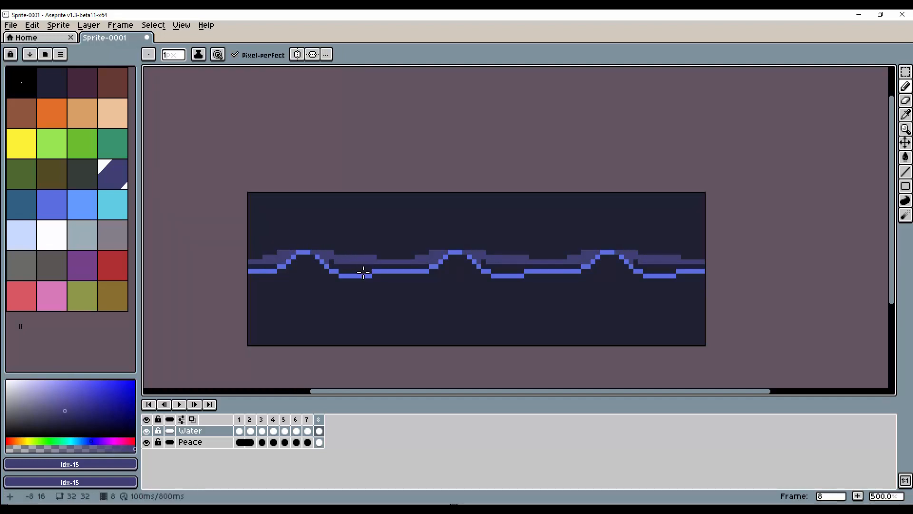
{"action": "key", "text": "g"}
{"action": "left_click", "coordinate": [363, 271]}
{"action": "left_click", "coordinate": [414, 268]}
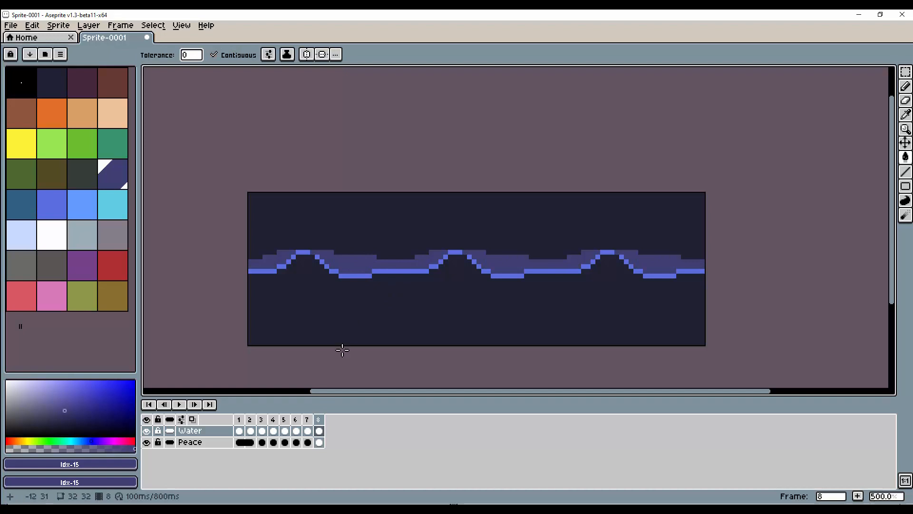
Fill the background wave with Idx-15 on frames 1 and 2, and step on to frame 5 to check the fills.
{"action": "key", "text": "Right"}
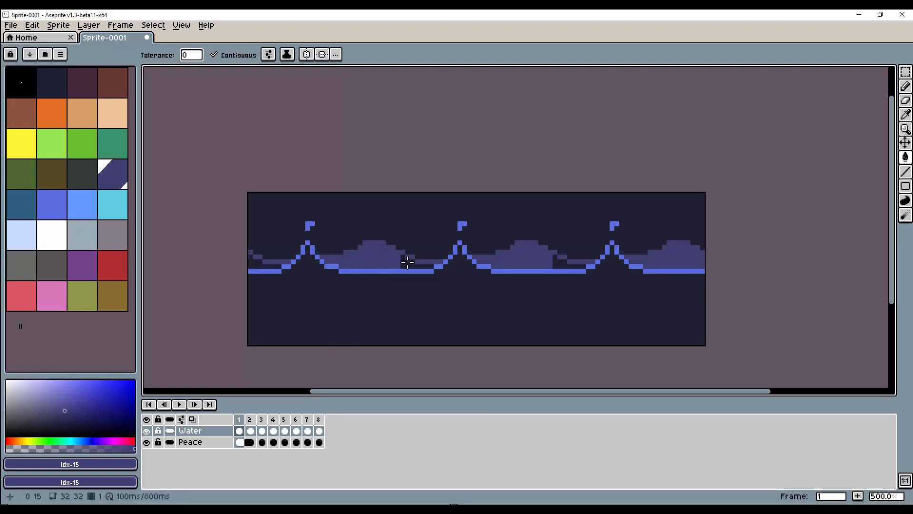
{"action": "key", "text": "Right"}
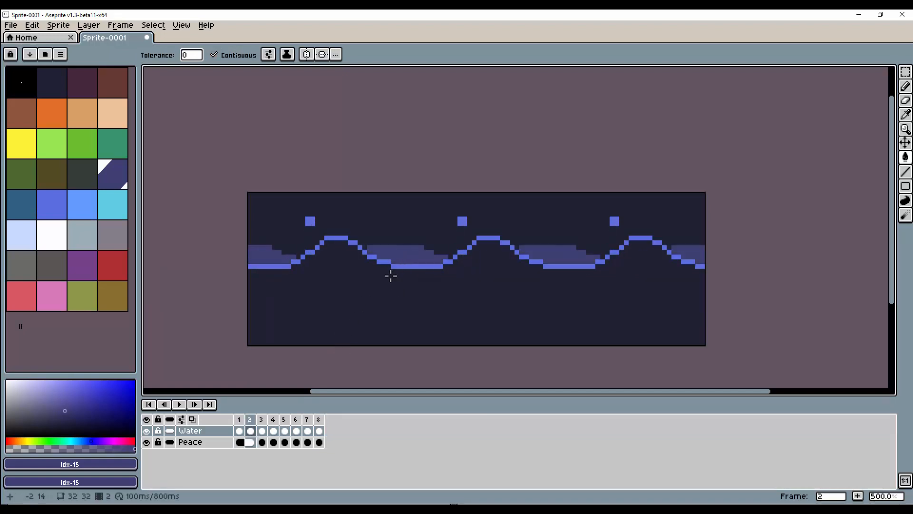
{"action": "key", "text": "Right"}
{"action": "key", "text": "Right"}
{"action": "key", "text": "Right"}
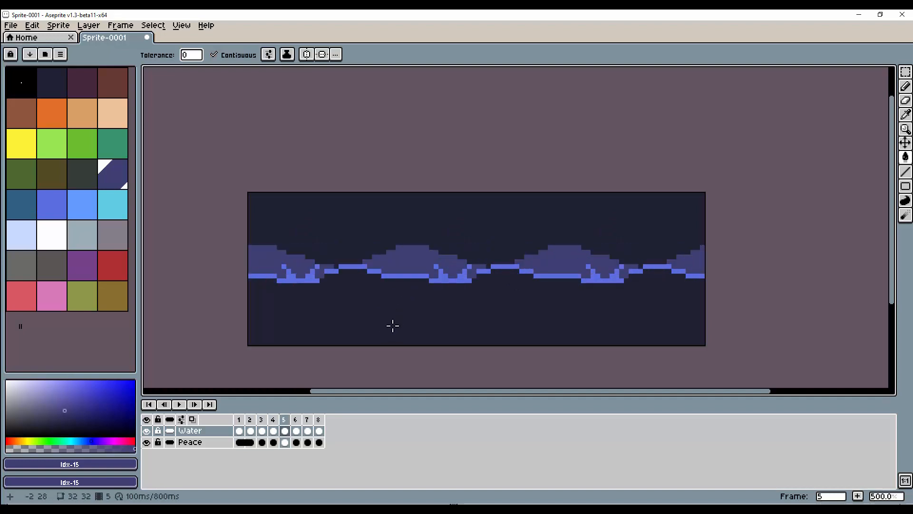
On frame 5, extend the background wave's left slope with Idx-15 pixels and erase its right edge so the crest shifts left.
{"action": "left_click", "coordinate": [180, 405]}
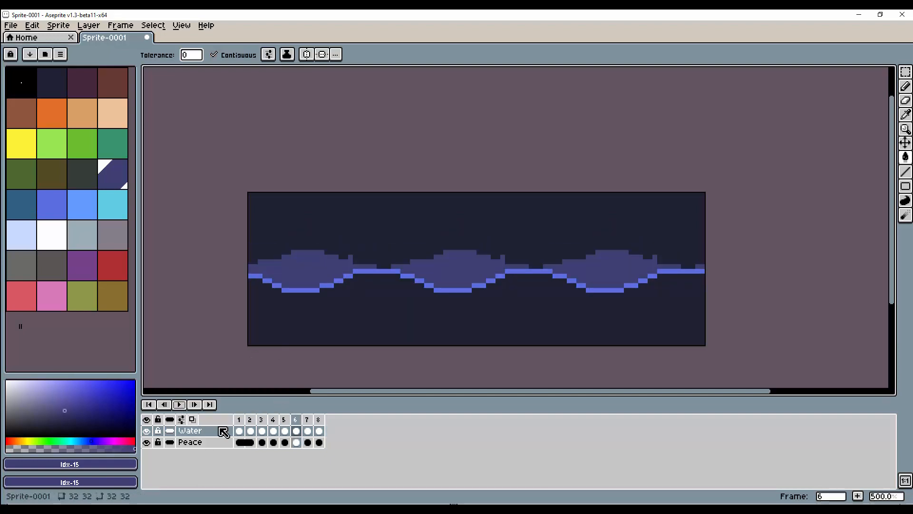
{"action": "left_click_drag", "start_coordinate": [240, 420], "coordinate": [288, 426]}
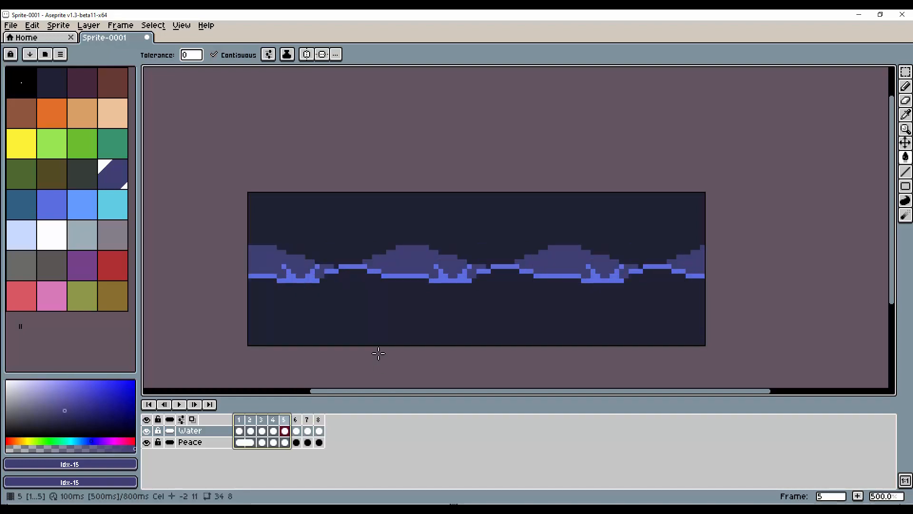
{"action": "key", "text": "b"}
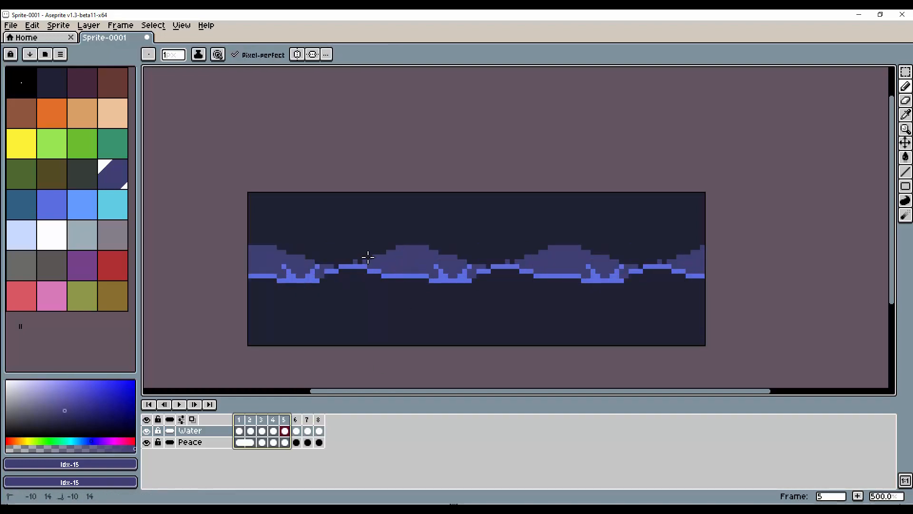
{"action": "left_click_drag", "start_coordinate": [368, 258], "coordinate": [351, 261]}
{"action": "key", "text": "e"}
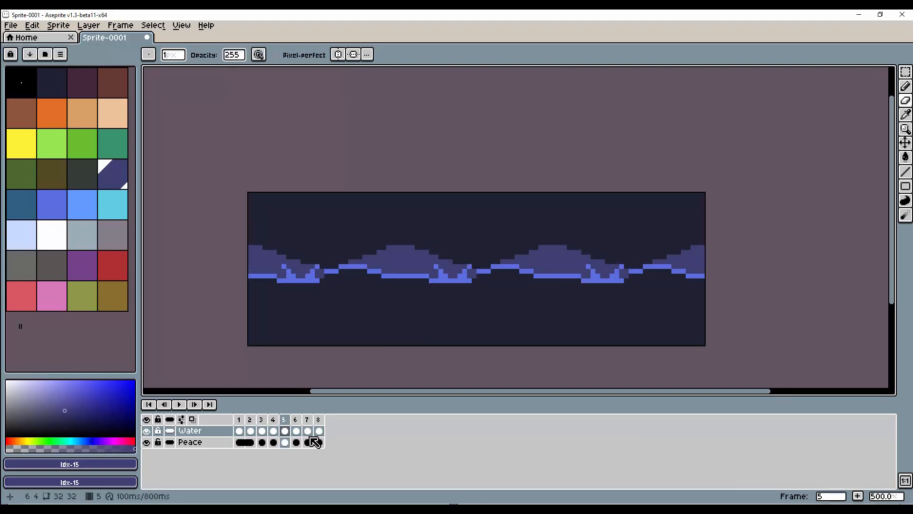
On frame 6, raise the background wave's left slope with Idx-15 and erase its right side into a smooth descending slope.
{"action": "left_click", "coordinate": [296, 430]}
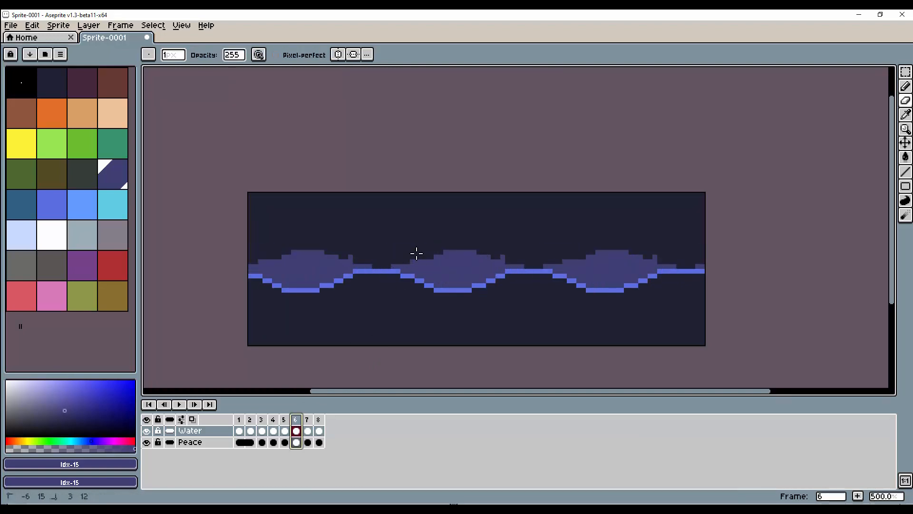
{"action": "left_click", "coordinate": [401, 257]}
{"action": "key", "text": "b"}
{"action": "mouse_move", "coordinate": [379, 266]}
{"action": "left_mouse_down"}
{"action": "mouse_move", "coordinate": [443, 253]}
{"action": "mouse_move", "coordinate": [377, 265]}
{"action": "left_mouse_up"}
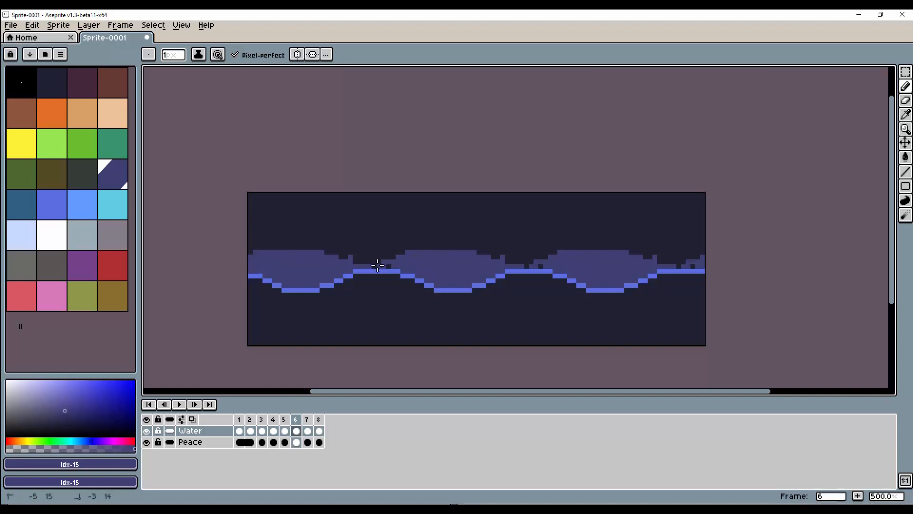
{"action": "key", "text": "e"}
{"action": "mouse_move", "coordinate": [443, 247]}
{"action": "left_mouse_down"}
{"action": "mouse_move", "coordinate": [487, 263]}
{"action": "mouse_move", "coordinate": [470, 250]}
{"action": "mouse_move", "coordinate": [503, 257]}
{"action": "left_mouse_up"}
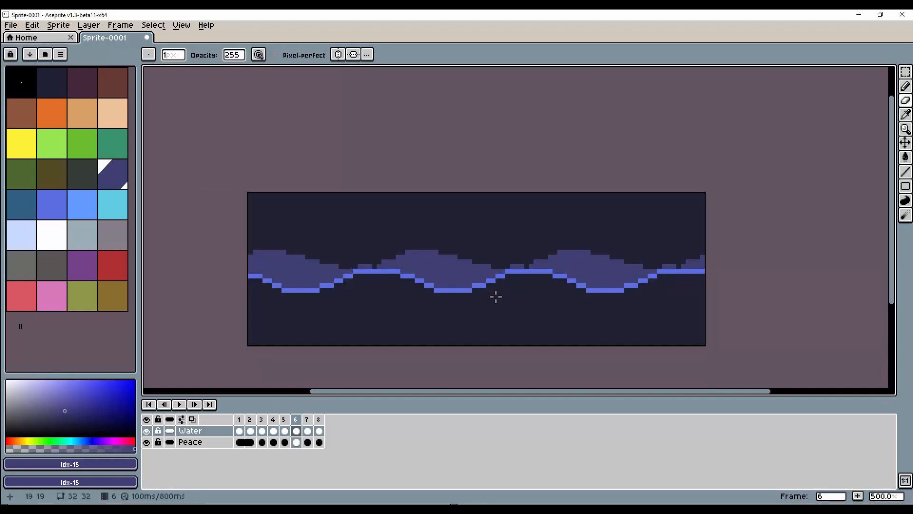
On frame 7, reshape the flat background wave into one rounded crest with stepped slopes, erasing the excess and adding Idx-15 pixels.
{"action": "left_click", "coordinate": [307, 419]}
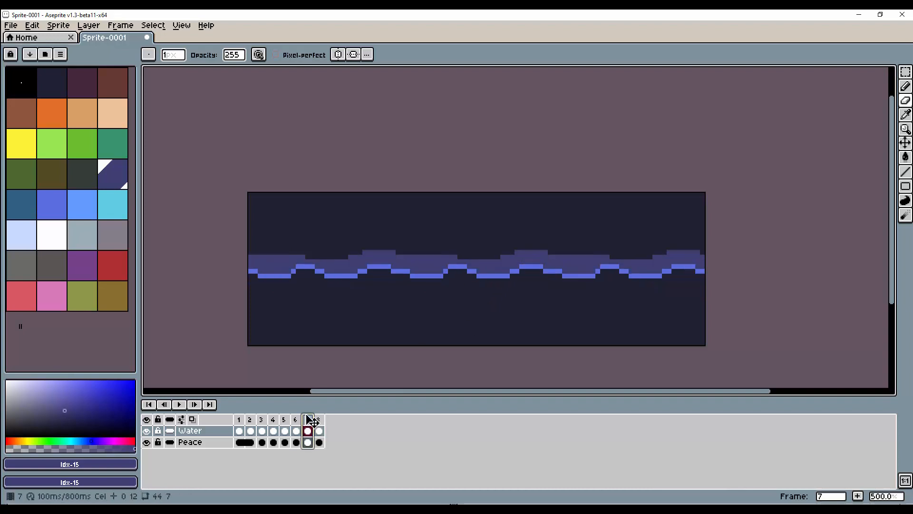
{"action": "key", "text": "b"}
{"action": "key", "text": "e"}
{"action": "mouse_move", "coordinate": [336, 259]}
{"action": "left_mouse_down"}
{"action": "mouse_move", "coordinate": [397, 245]}
{"action": "mouse_move", "coordinate": [354, 256]}
{"action": "mouse_move", "coordinate": [377, 247]}
{"action": "mouse_move", "coordinate": [401, 249]}
{"action": "mouse_move", "coordinate": [375, 260]}
{"action": "mouse_move", "coordinate": [449, 254]}
{"action": "mouse_move", "coordinate": [390, 251]}
{"action": "mouse_move", "coordinate": [400, 250]}
{"action": "mouse_move", "coordinate": [353, 262]}
{"action": "left_mouse_up"}
{"action": "key", "text": "b"}
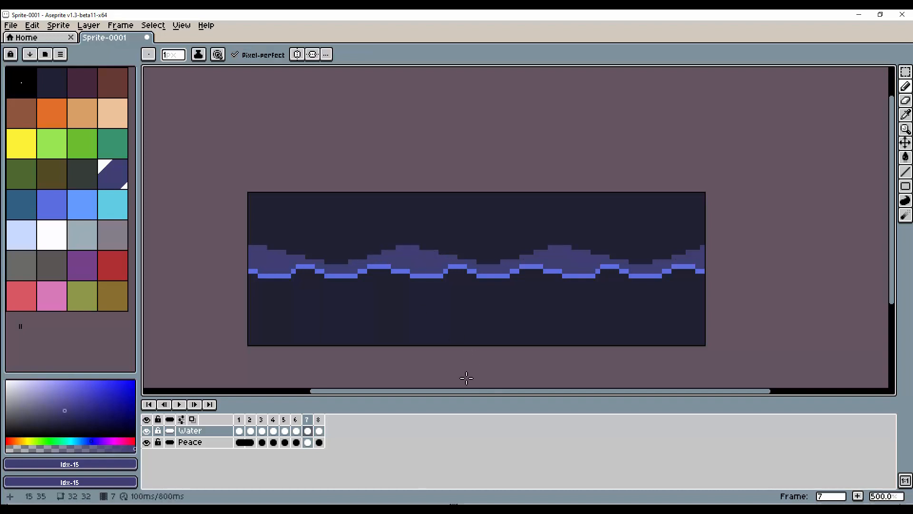
Play the animation to check the reshaped background wave's movement between frames.
{"action": "left_click", "coordinate": [319, 431]}
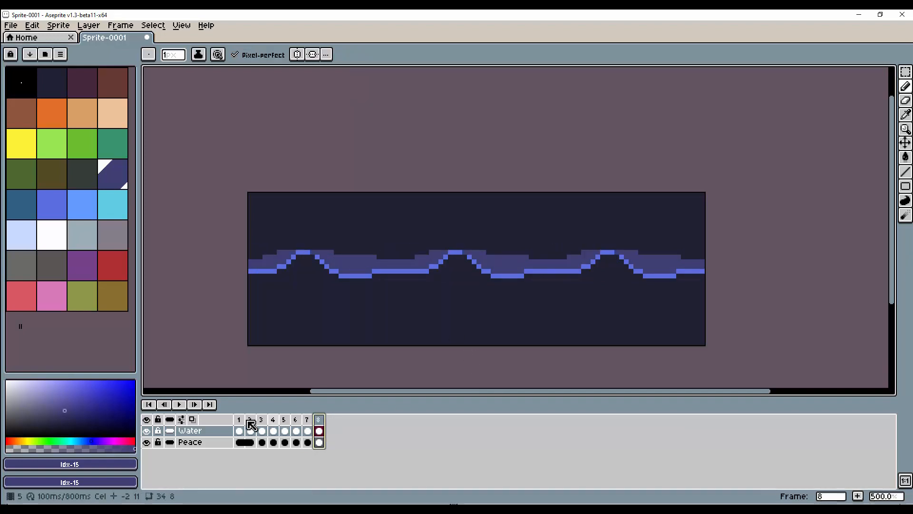
{"action": "left_click", "coordinate": [179, 404]}
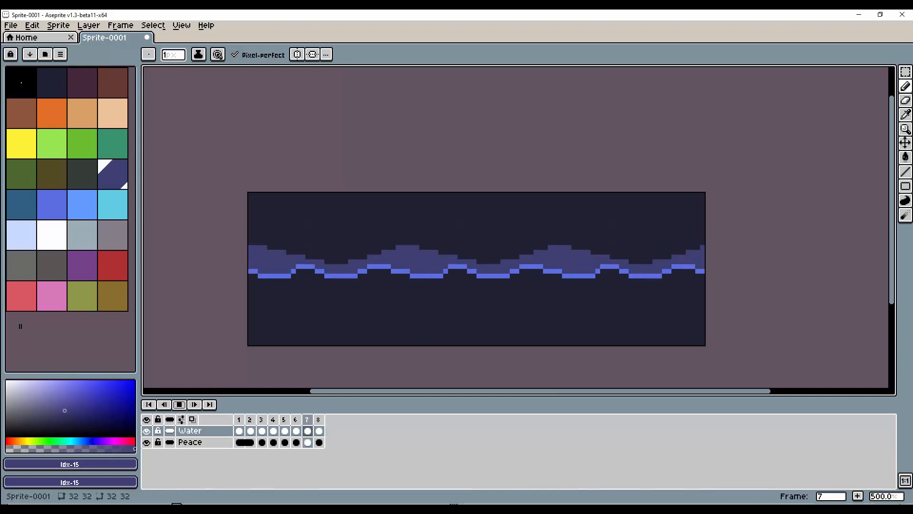
{"action": "left_click", "coordinate": [180, 405]}
{"action": "left_click", "coordinate": [309, 420]}
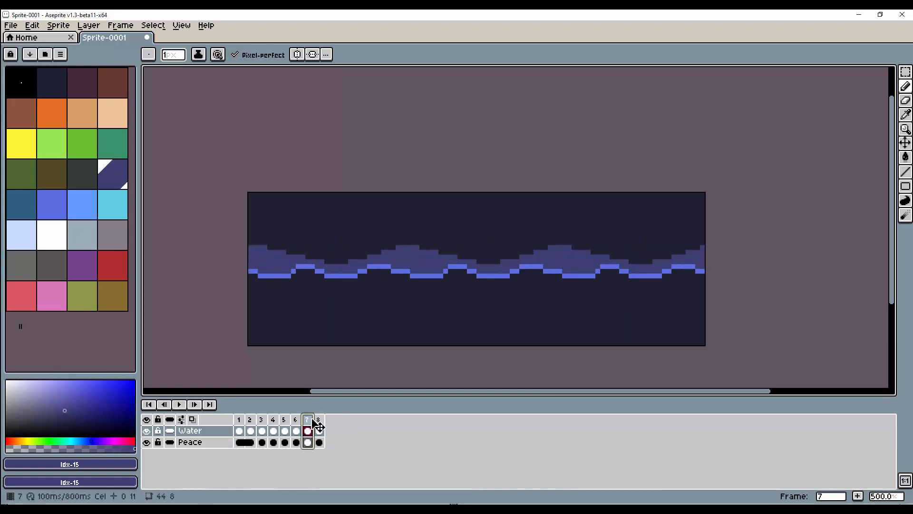
On frame 1, widen the background wave's crest by extending its left slope toward the splash peak with Idx-15.
{"action": "left_click", "coordinate": [318, 421]}
{"action": "left_click", "coordinate": [239, 423]}
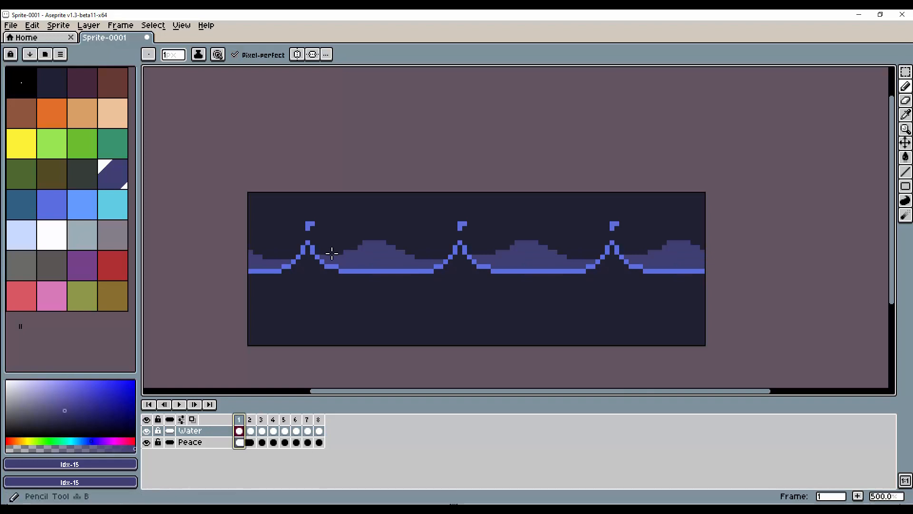
{"action": "left_click_drag", "start_coordinate": [333, 252], "coordinate": [347, 247]}
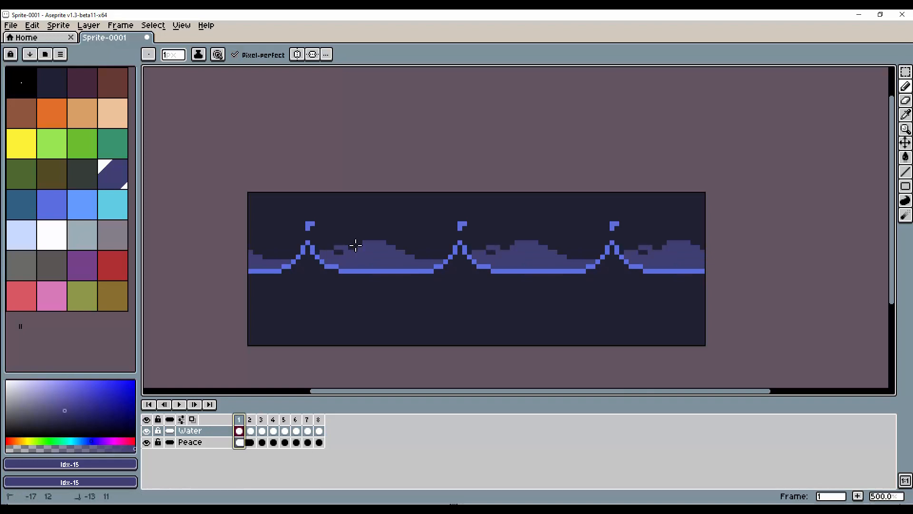
On frames 3 and 4, shift the background wave's crest left by adding Idx-15 pixels on its left side and trimming the right.
{"action": "left_click", "coordinate": [250, 429]}
{"action": "left_click", "coordinate": [263, 421]}
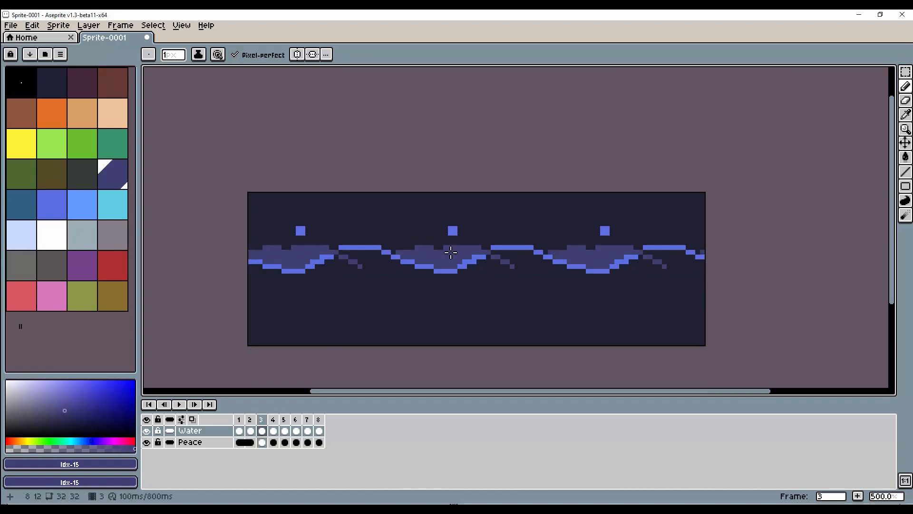
{"action": "key", "text": "e"}
{"action": "key", "text": "b"}
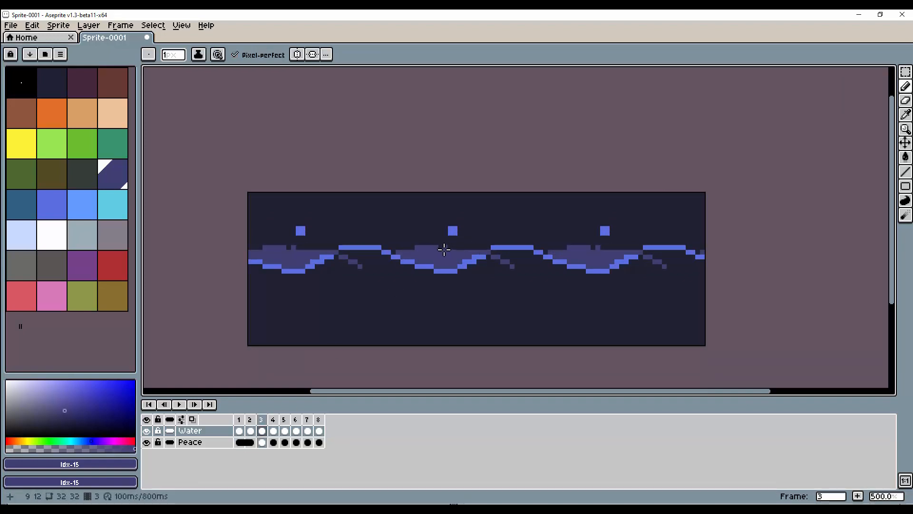
{"action": "left_click", "coordinate": [280, 423]}
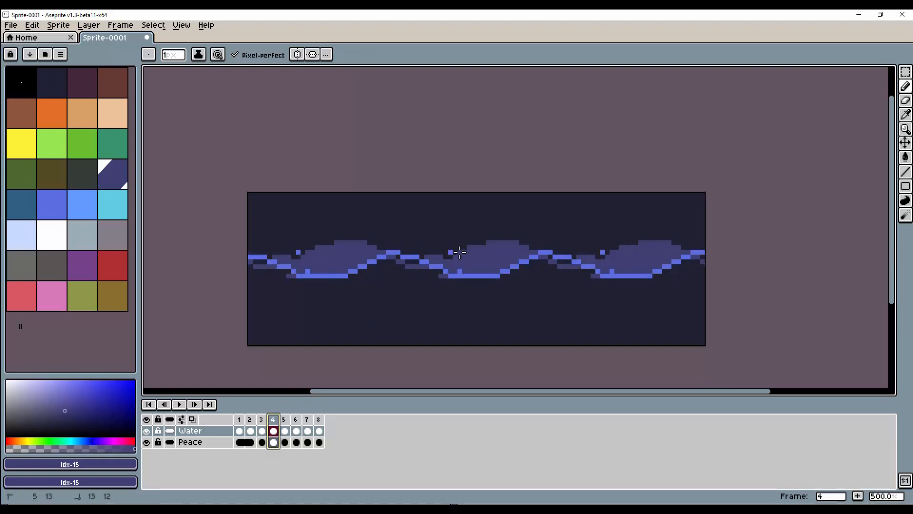
{"action": "key", "text": "e"}
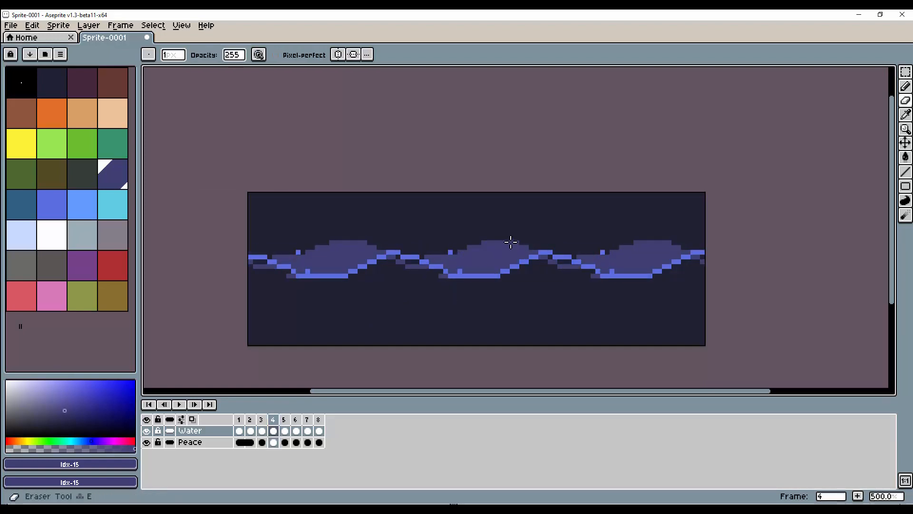
On frame 5, extend the background wave's left slope over the low water crest with Idx-15.
{"action": "left_click", "coordinate": [286, 422]}
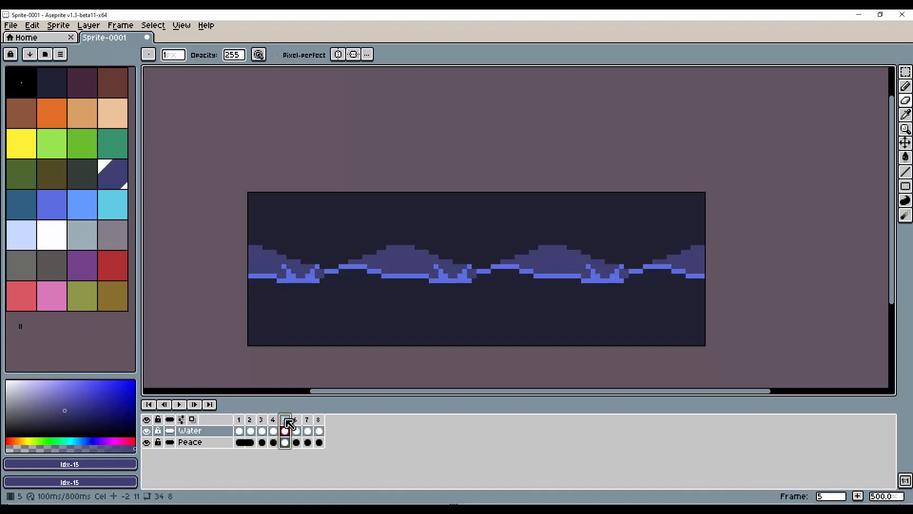
{"action": "key", "text": "b"}
{"action": "left_click_drag", "start_coordinate": [479, 267], "coordinate": [535, 247]}
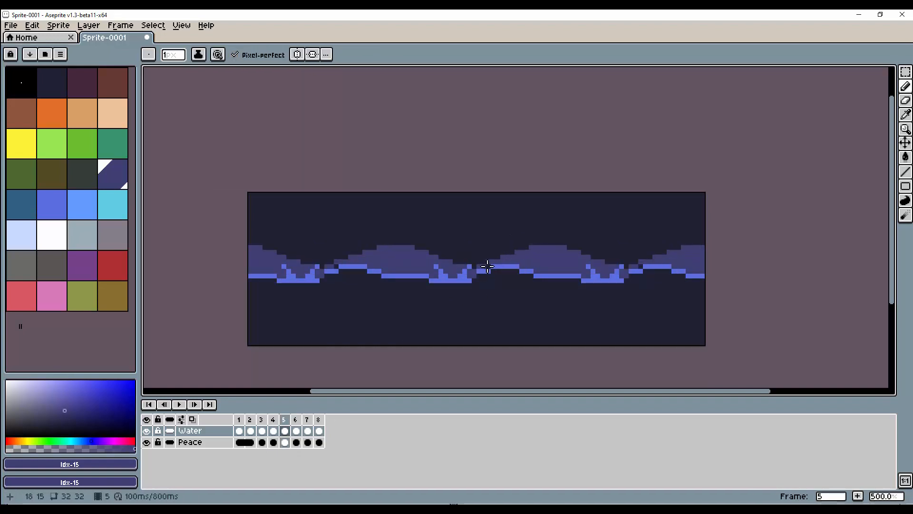
{"action": "left_click", "coordinate": [297, 428]}
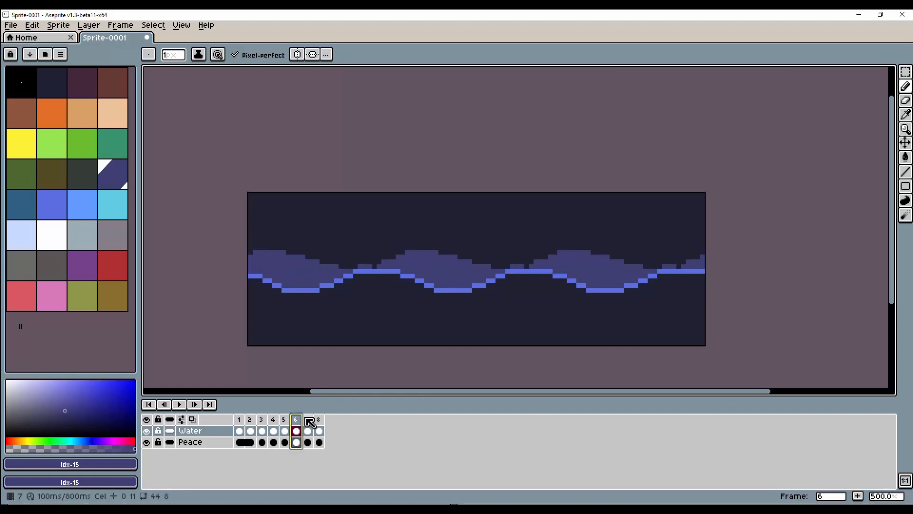
{"action": "key", "text": "e"}
{"action": "left_click_drag", "start_coordinate": [512, 265], "coordinate": [523, 265]}
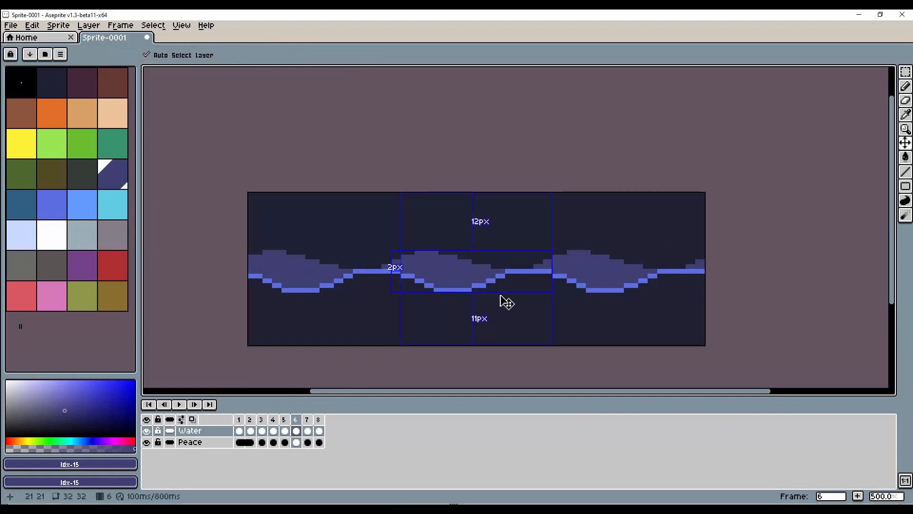
{"action": "key", "text": "ctrl+z"}
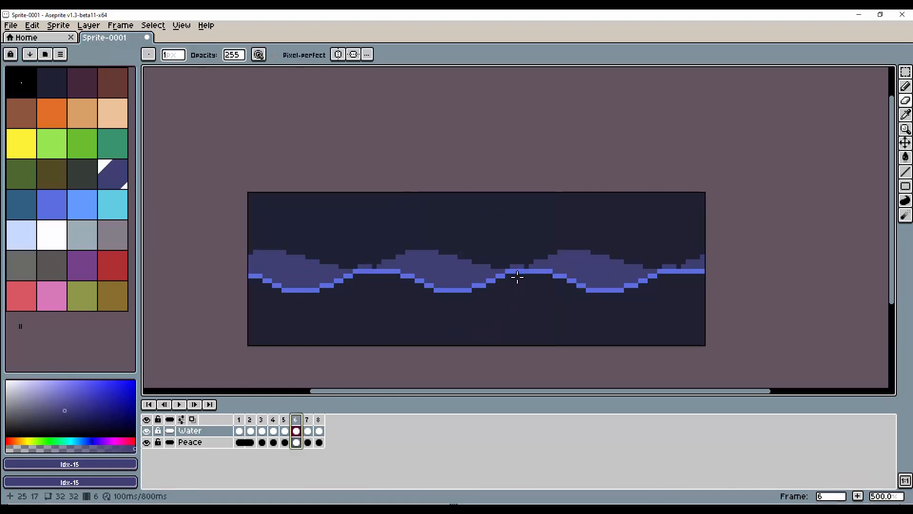
Return to frame 5 and touch up the background wave's left slope with extra Idx-15 pixels.
{"action": "key", "text": "comma"}
{"action": "key", "text": "b"}
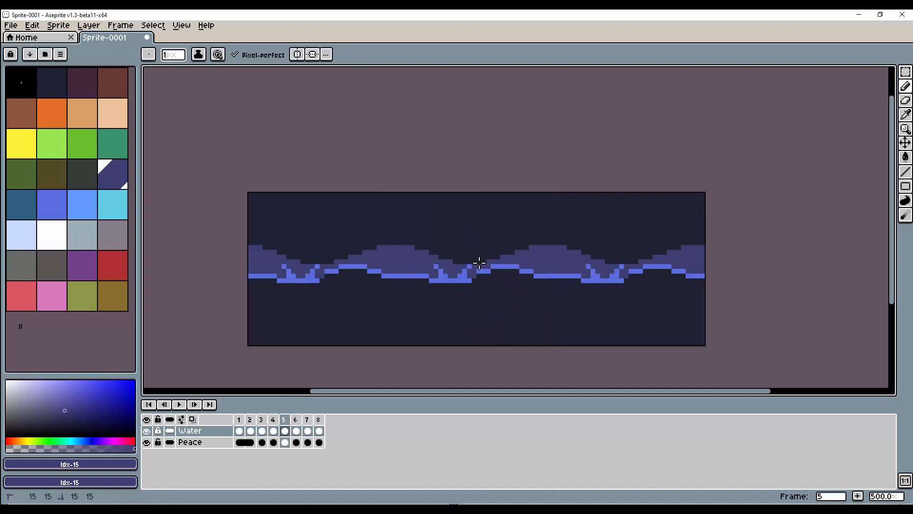
{"action": "left_click", "coordinate": [481, 261]}
{"action": "left_click", "coordinate": [521, 248]}
Compare the neighbouring frames, and on frame 6 close the gap in the background wave's left slope with Idx-15 and trim its right side.
{"action": "key", "text": "period"}
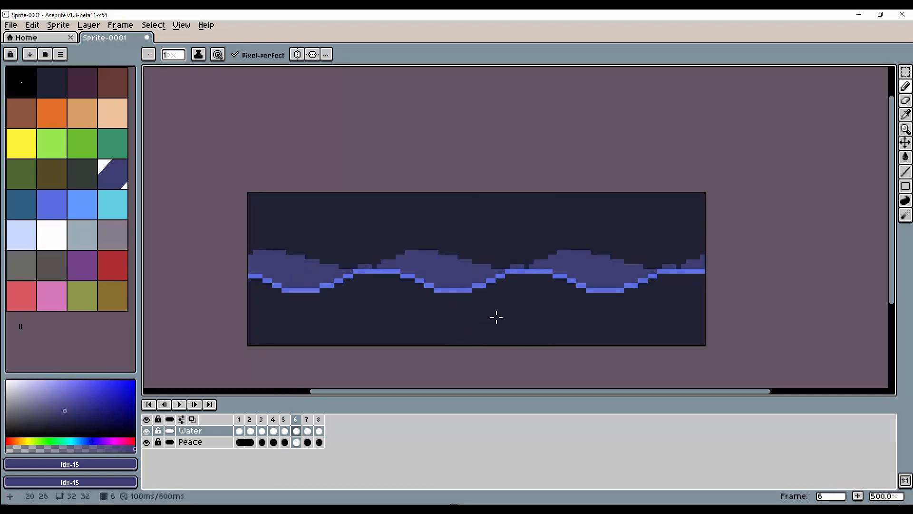
{"action": "key", "text": "period"}
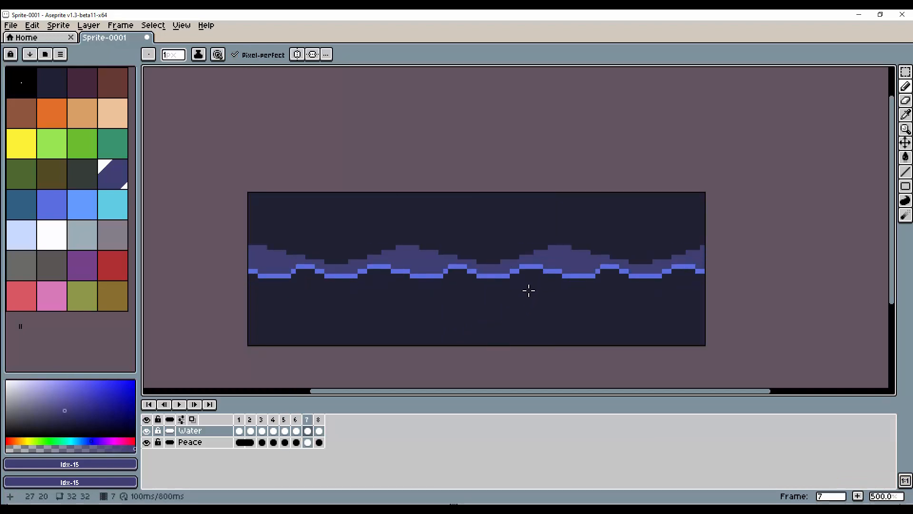
{"action": "key", "text": "Right"}
{"action": "key", "text": "Left"}
{"action": "key", "text": "Left"}
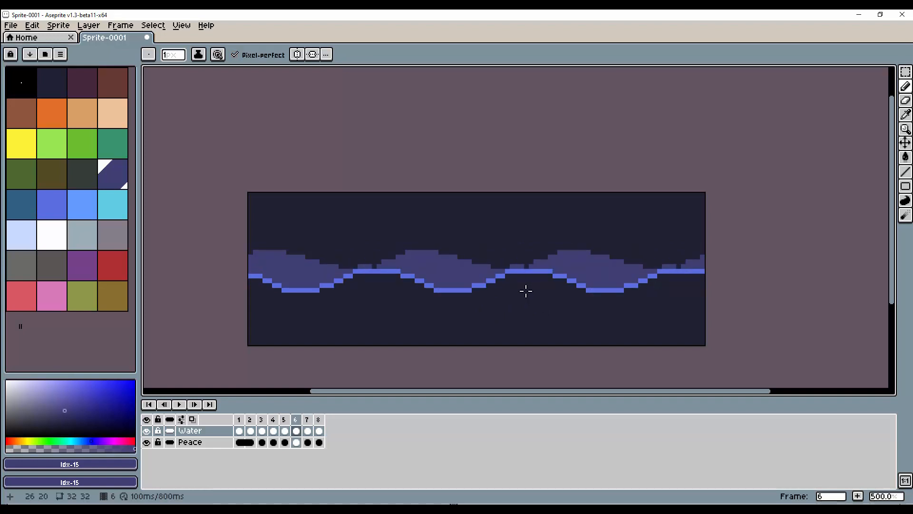
{"action": "left_click_drag", "start_coordinate": [523, 266], "coordinate": [550, 255]}
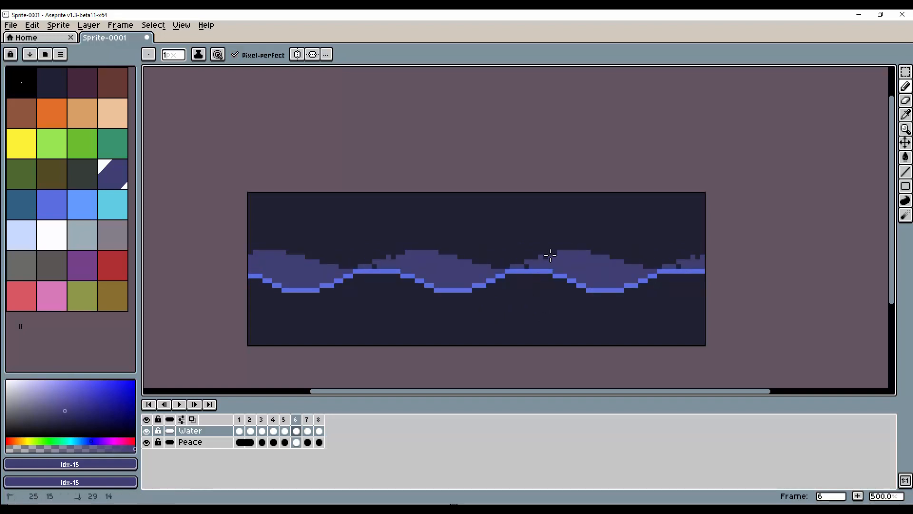
{"action": "key", "text": "e"}
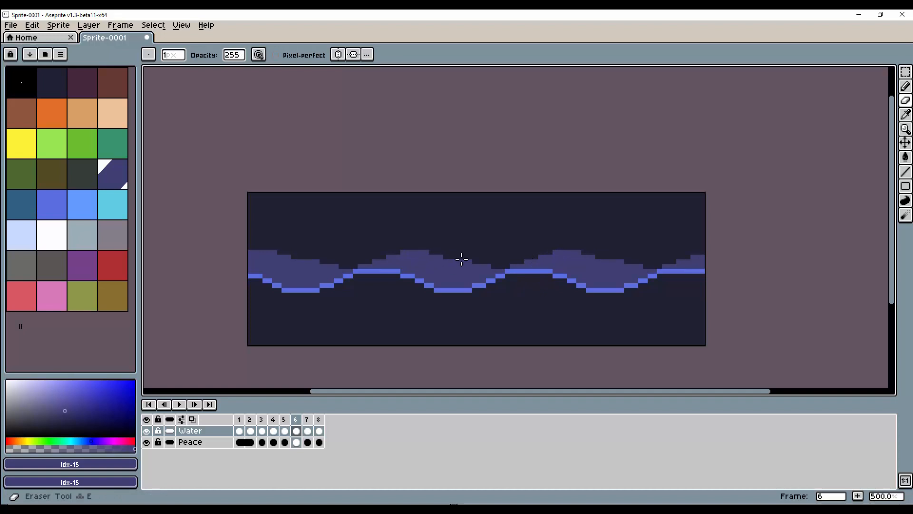
On frame 7, shift the background wave's crest right by extending its right slope with Idx-15 and erasing its left slope.
{"action": "key", "text": "Right"}
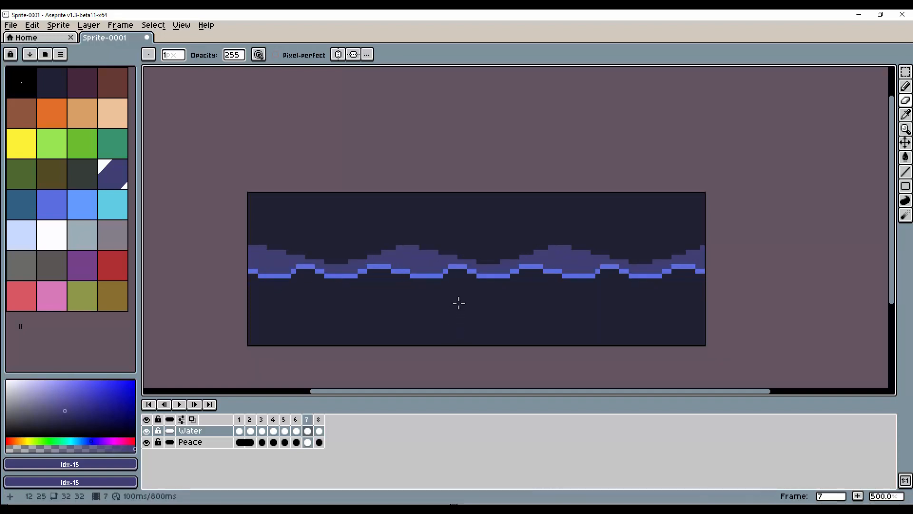
{"action": "key", "text": "b"}
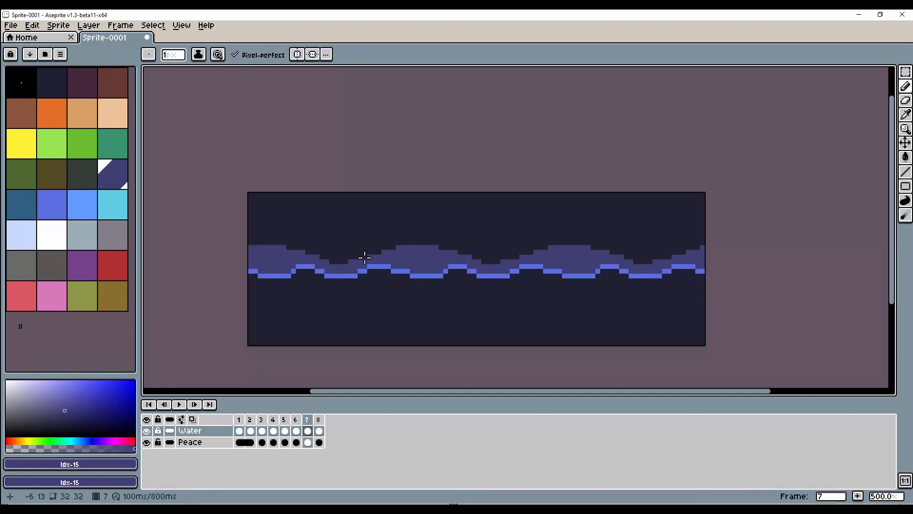
{"action": "key", "text": "e"}
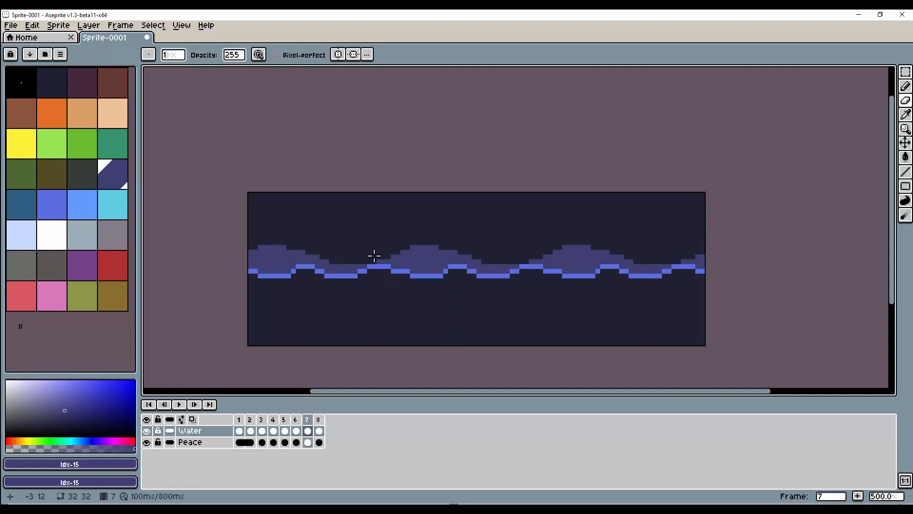
Step through frame 8 to frame 1 and play the loop to check the background wave's motion.
{"action": "key", "text": "Right"}
{"action": "key", "text": "Right"}
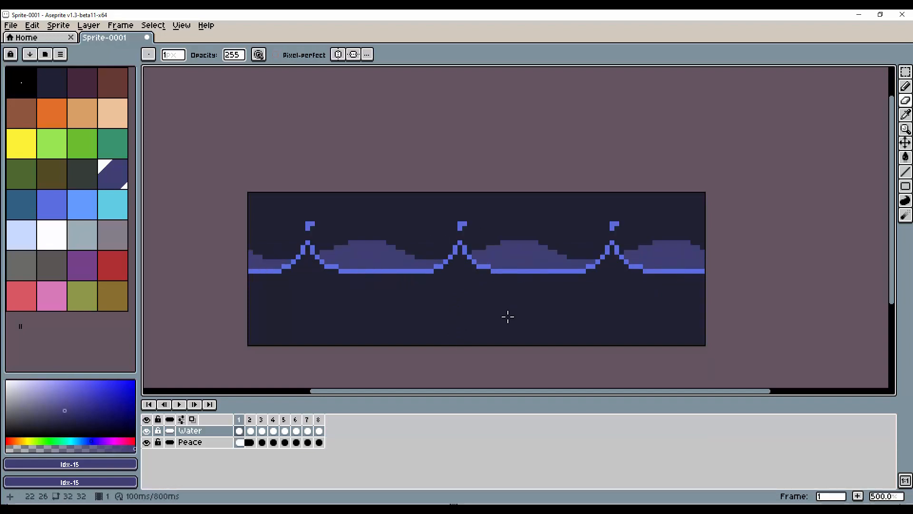
{"action": "left_click", "coordinate": [181, 405]}
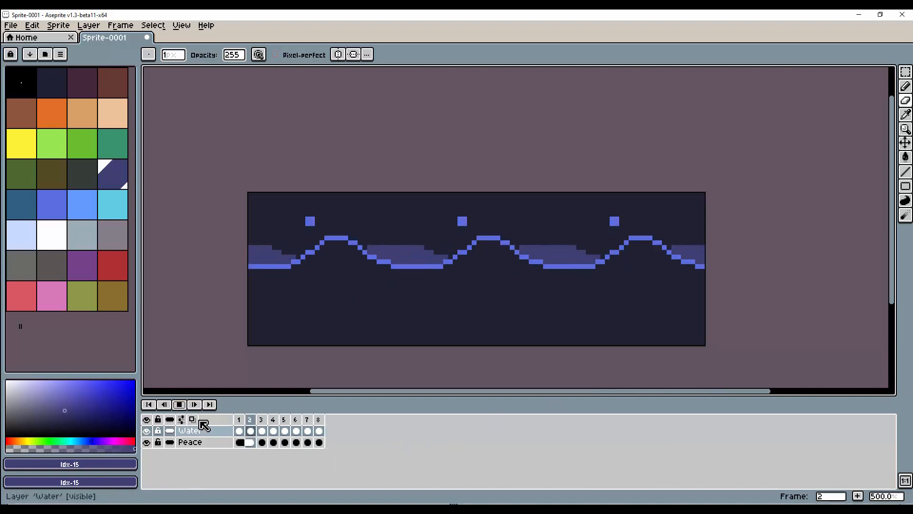
{"action": "left_click", "coordinate": [180, 404]}
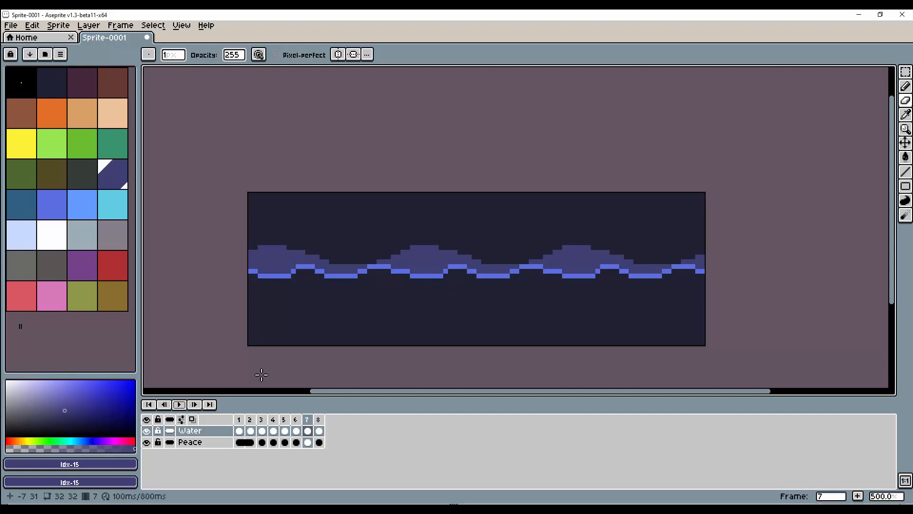
On frame 7 of the Water layer, use the pencil with Idx-18 to highlight the front wave's crests and troughs.
{"action": "left_click", "coordinate": [59, 212]}
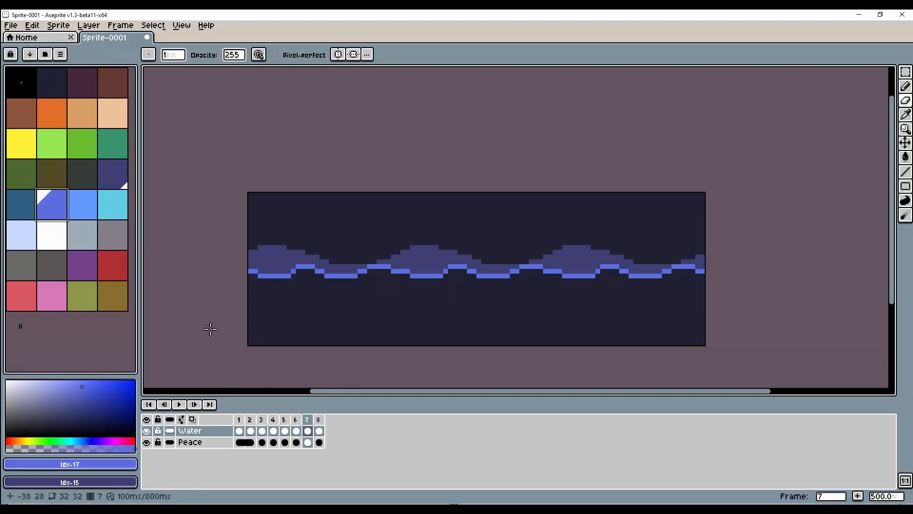
{"action": "key", "text": "ctrl+z"}
{"action": "left_click", "coordinate": [31, 204]}
{"action": "key", "text": "b"}
{"action": "key", "text": "ctrl+z"}
{"action": "left_click", "coordinate": [82, 205]}
{"action": "mouse_move", "coordinate": [453, 266]}
{"action": "left_mouse_down"}
{"action": "mouse_move", "coordinate": [465, 266]}
{"action": "mouse_move", "coordinate": [465, 252]}
{"action": "left_mouse_up"}
Highlight the front wave's crests and troughs with Idx-18 on the remaining frames and play the loop.
{"action": "key", "text": "Right"}
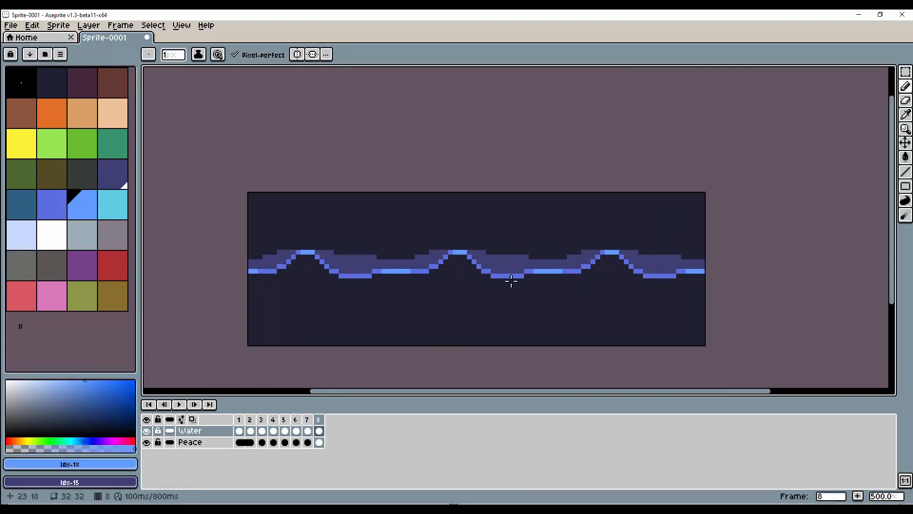
{"action": "key", "text": "Right"}
{"action": "key", "text": "Right"}
{"action": "key", "text": "Right"}
{"action": "key", "text": "Right"}
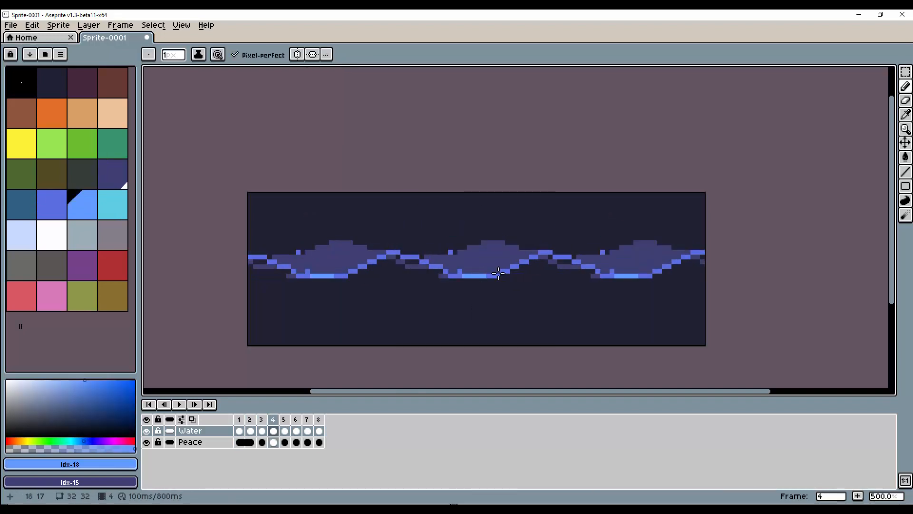
{"action": "key", "text": "Right"}
{"action": "key", "text": "Right"}
{"action": "key", "text": "Right"}
{"action": "key", "text": "Right"}
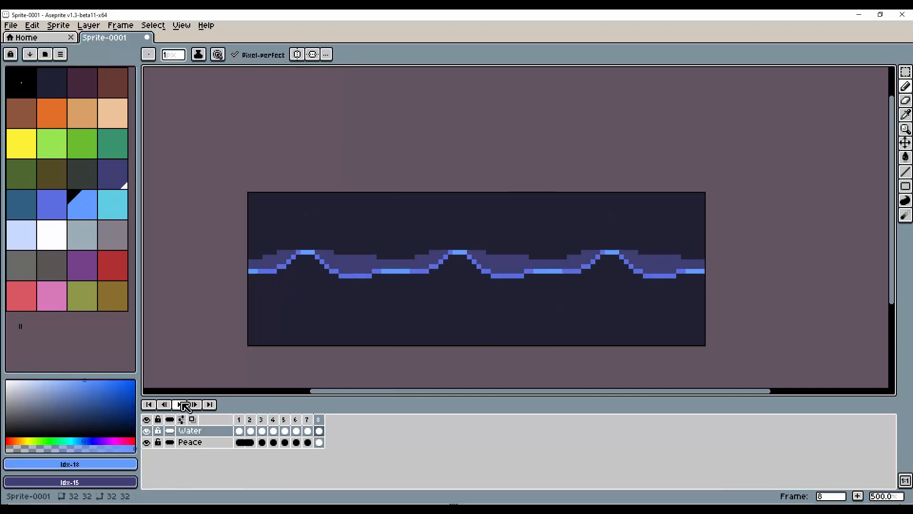
{"action": "left_click", "coordinate": [183, 403]}
Starting at frame 1, paint Idx-15 shading strokes beneath the front wave frame by frame and play the loop.
{"action": "left_click", "coordinate": [113, 174]}
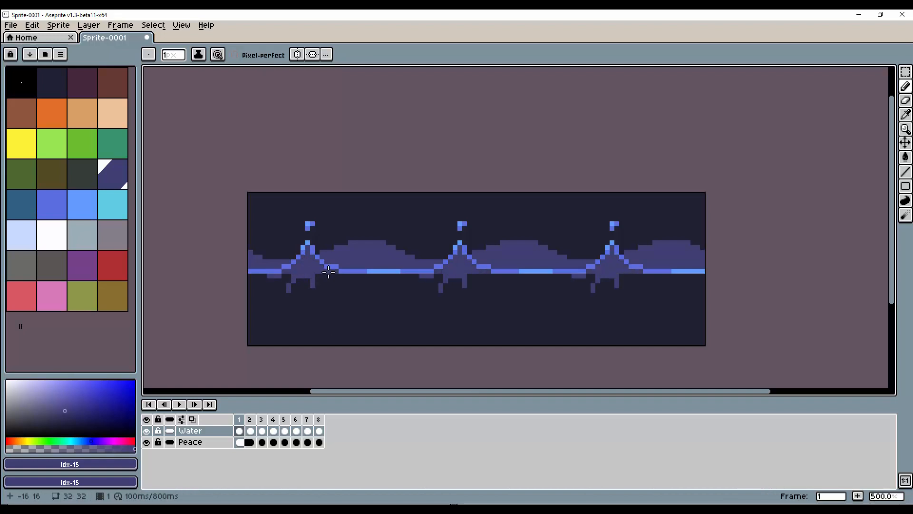
{"action": "key", "text": "Right"}
{"action": "key", "text": "Right"}
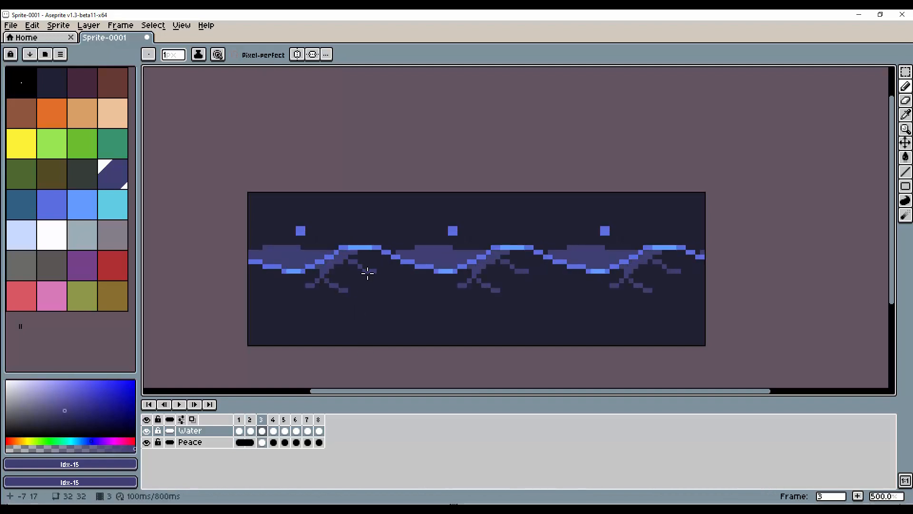
{"action": "key", "text": "Right"}
{"action": "key", "text": "Right"}
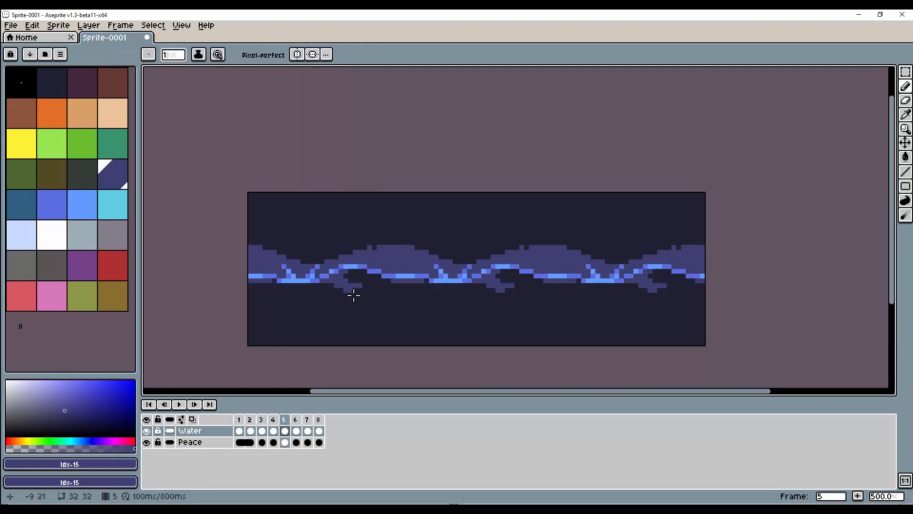
{"action": "key", "text": "Right"}
{"action": "key", "text": "Right"}
{"action": "key", "text": "Right"}
{"action": "left_click", "coordinate": [180, 403]}
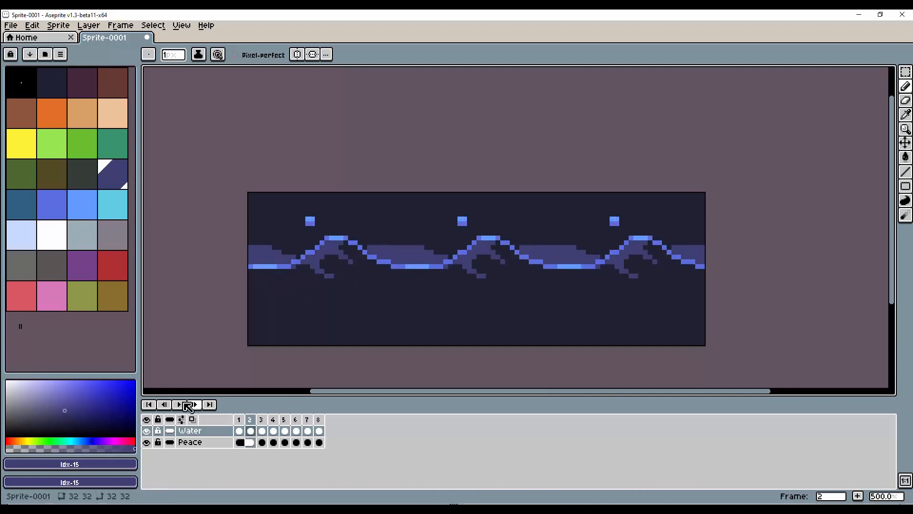
Stop playback and go through the frames again, adding small drifting Idx-15 ripples beneath the front wave.
{"action": "left_click", "coordinate": [183, 404]}
{"action": "key", "text": "Right"}
{"action": "key", "text": "Right"}
{"action": "left_click_drag", "start_coordinate": [384, 290], "coordinate": [404, 283]}
{"action": "key", "text": "Right"}
{"action": "key", "text": "Right"}
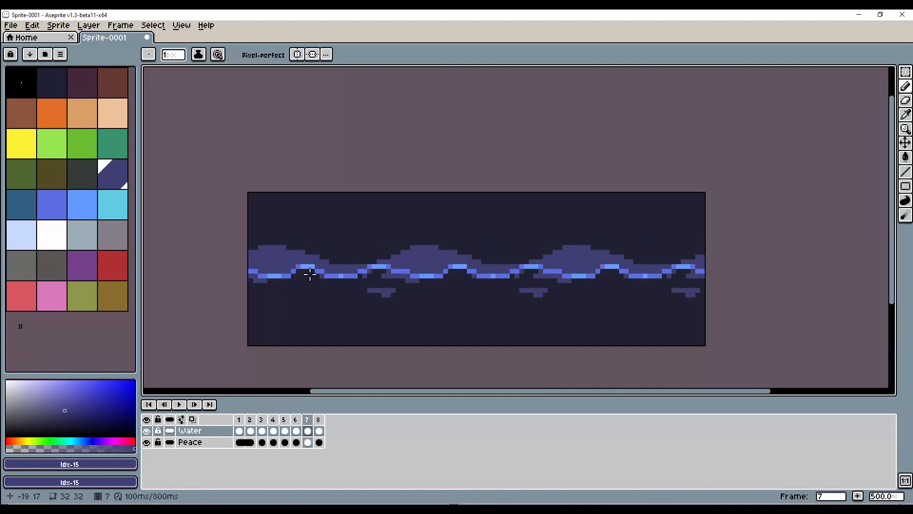
{"action": "key", "text": "Right"}
{"action": "key", "text": "Right"}
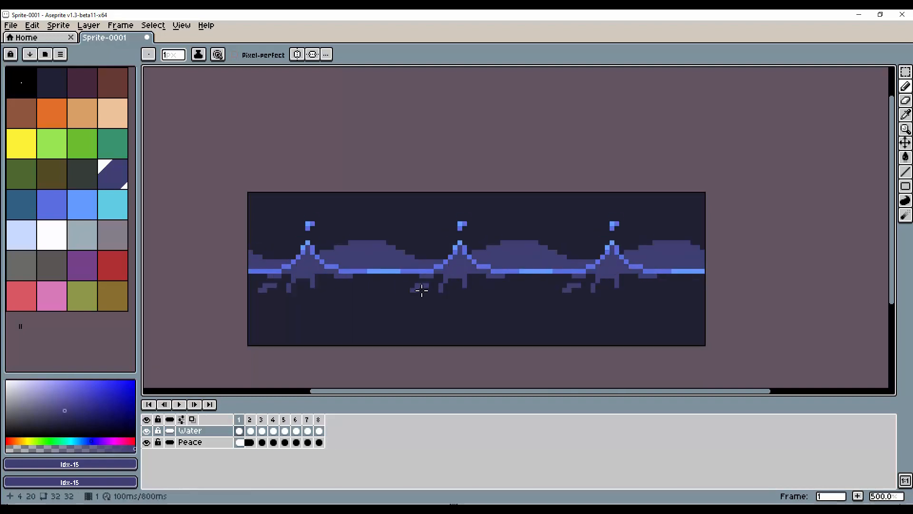
Sample Idx-17, add brighter accents to the shading beneath the wave across the frames, and play the loop.
{"action": "key", "text": "Right"}
{"action": "left_click", "coordinate": [474, 244], "text": "alt"}
{"action": "key", "text": "Left"}
{"action": "key", "text": "Right"}
{"action": "key", "text": "Right"}
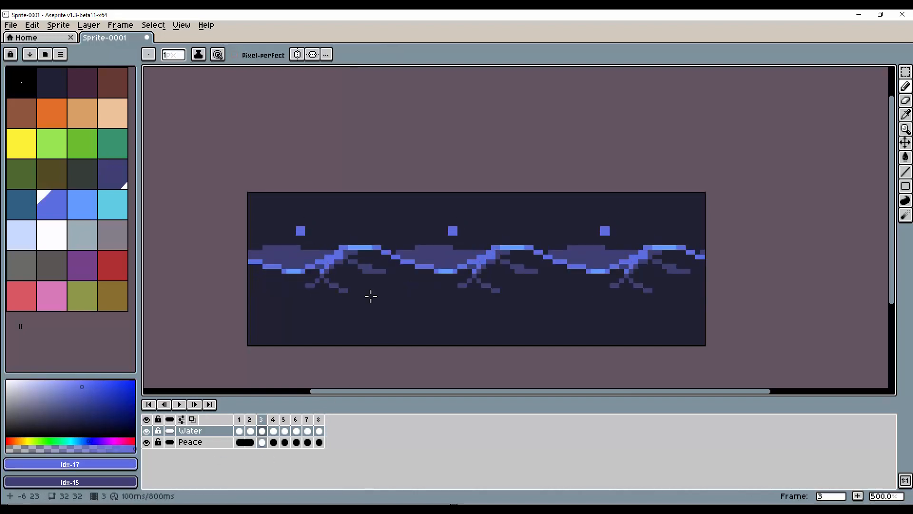
{"action": "key", "text": "Return"}
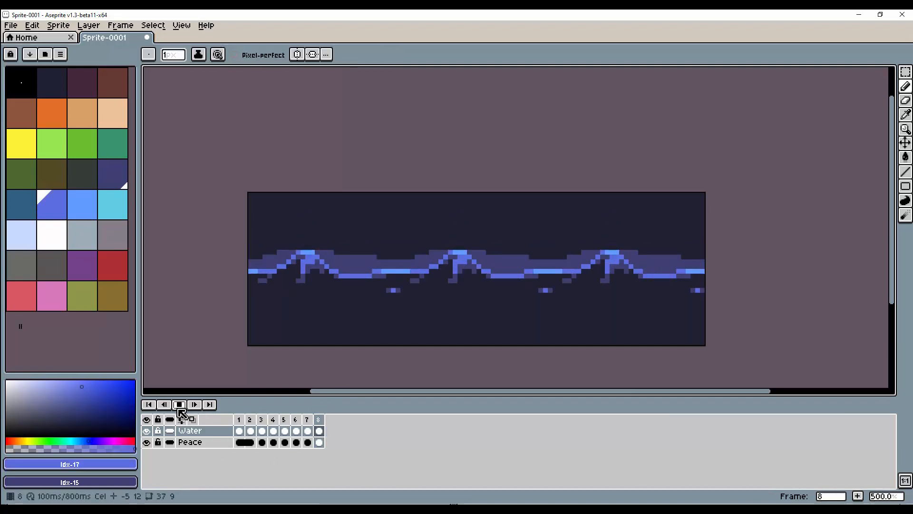
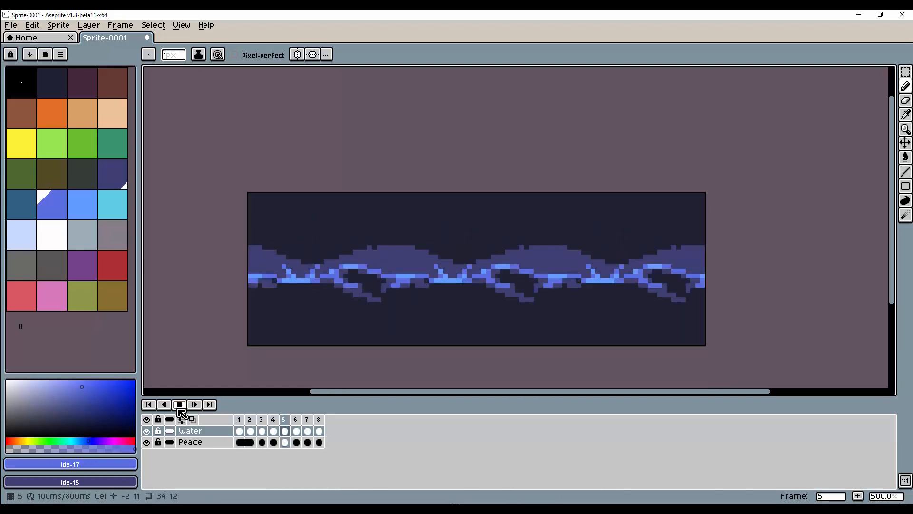
On frame 1 of the Peace layer, delete the background strip above the waves, and copy the trimmed cel to frames 2 through 8.
{"action": "left_click_drag", "start_coordinate": [232, 176], "coordinate": [771, 232]}
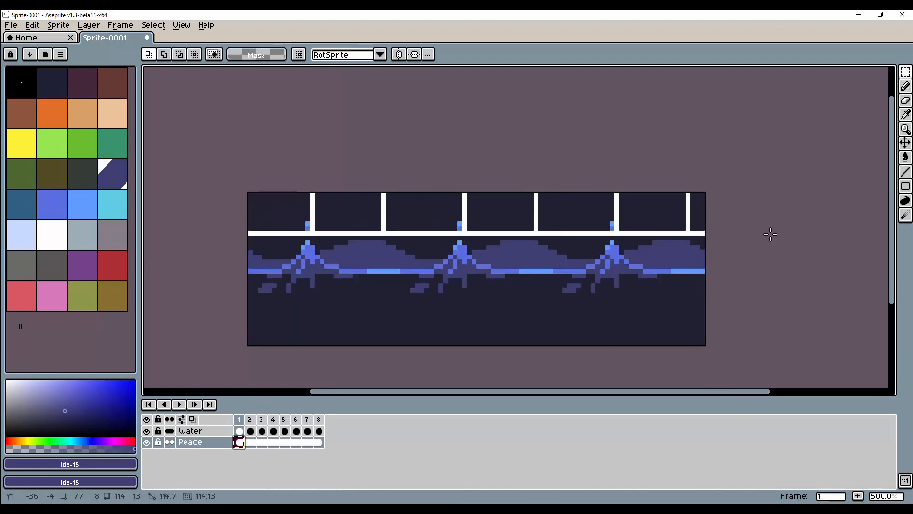
{"action": "key", "text": "Delete"}
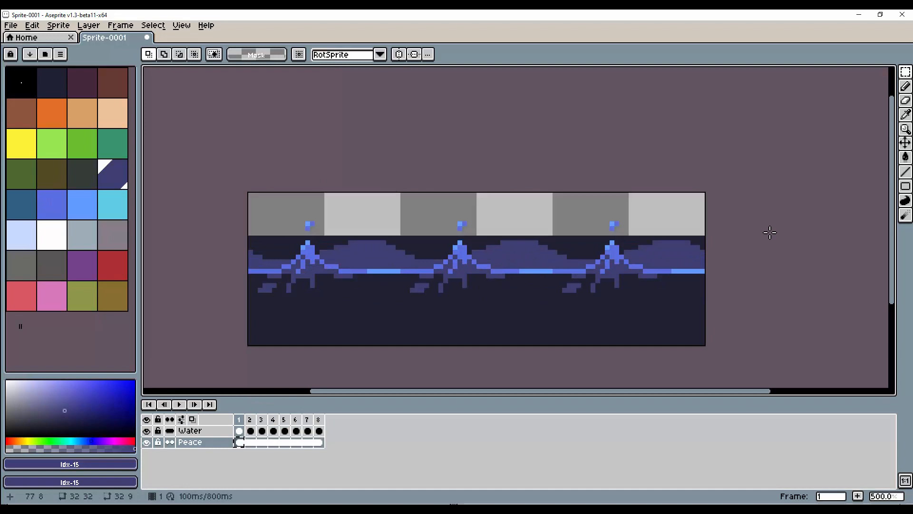
{"action": "left_click", "coordinate": [251, 443]}
{"action": "left_click_drag", "start_coordinate": [266, 450], "coordinate": [305, 451]}
{"action": "key", "text": "ctrl+v"}
{"action": "left_click", "coordinate": [310, 443]}
{"action": "key", "text": "ctrl+v"}
{"action": "left_click", "coordinate": [320, 443]}
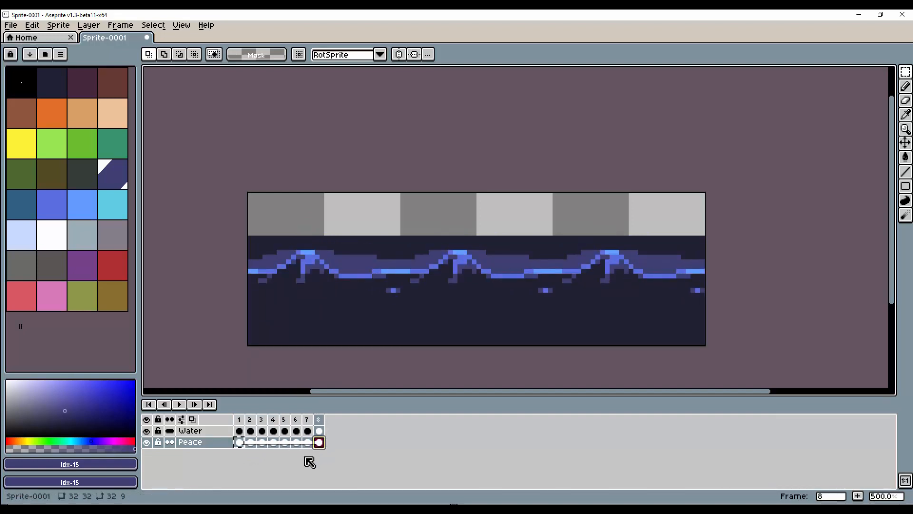
On frames 1 and 2 of the Peace layer, pencil an Idx-15 patch along the background's upper edge, shifting it right on frame 2.
{"action": "left_click", "coordinate": [240, 442]}
{"action": "key", "text": "b"}
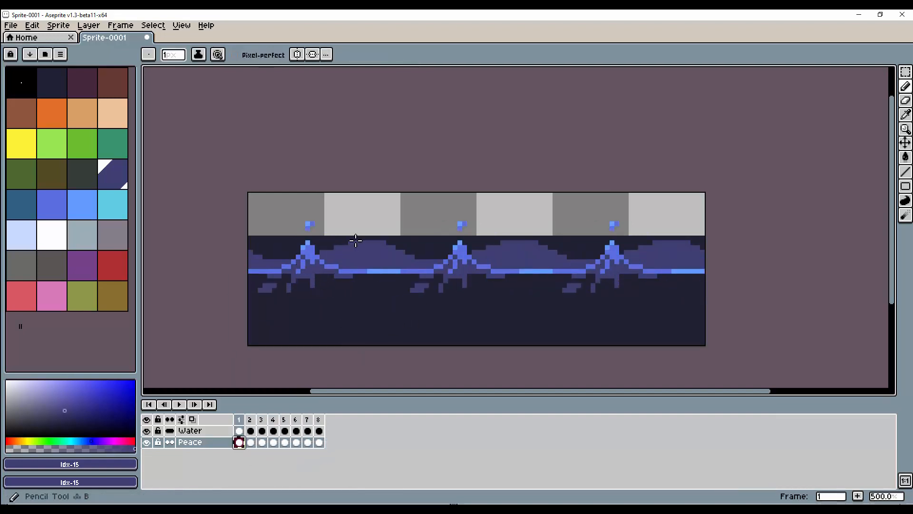
{"action": "left_click_drag", "start_coordinate": [265, 239], "coordinate": [319, 238]}
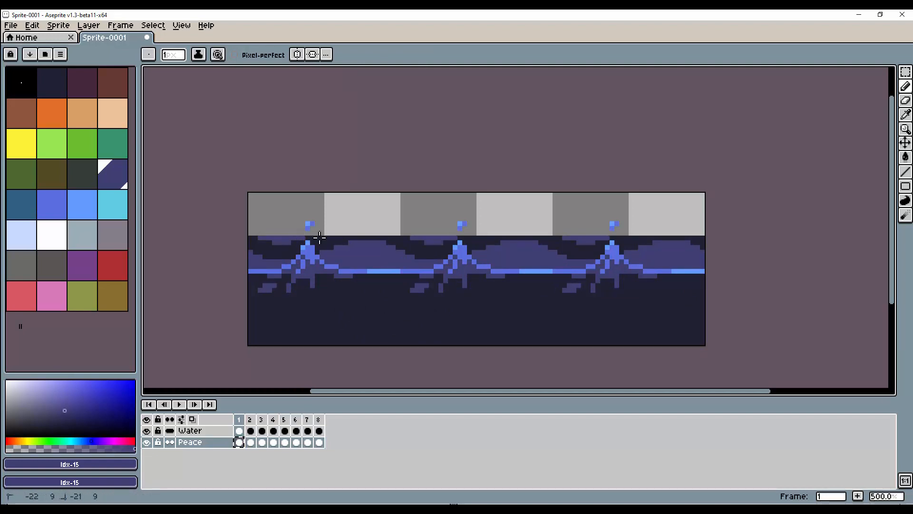
{"action": "left_click", "coordinate": [251, 443]}
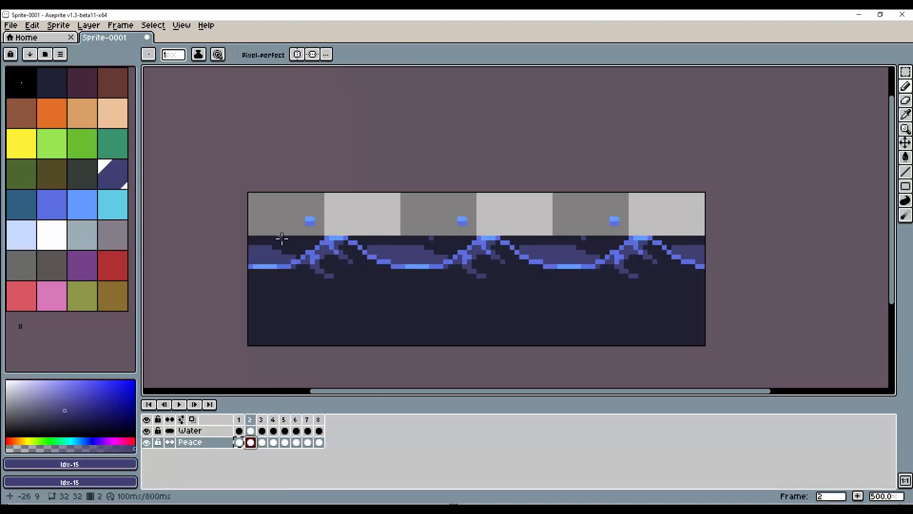
{"action": "mouse_move", "coordinate": [282, 239]}
{"action": "left_mouse_down"}
{"action": "mouse_move", "coordinate": [306, 237]}
{"action": "mouse_move", "coordinate": [288, 243]}
{"action": "left_mouse_up"}
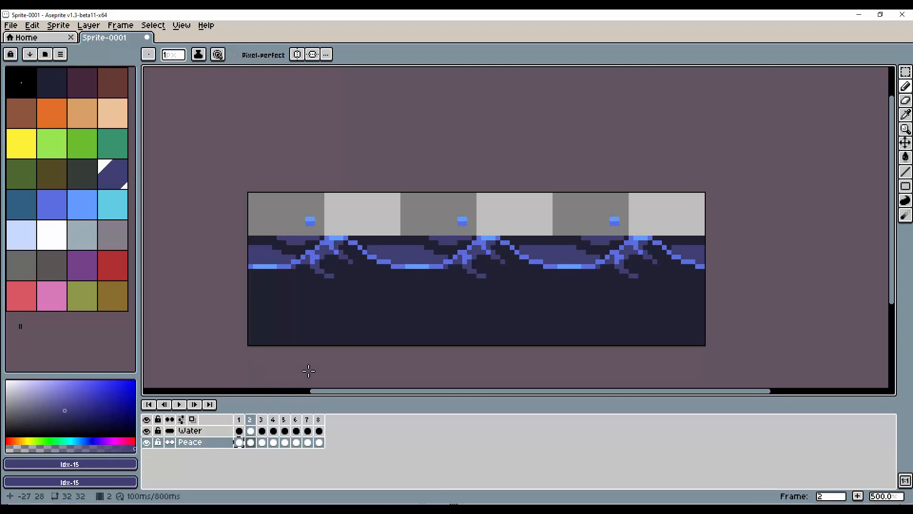
On frames 3 and 4 of the Peace layer, draw the Idx-15 edge patch progressively farther right along the background's upper edge.
{"action": "left_click", "coordinate": [262, 442]}
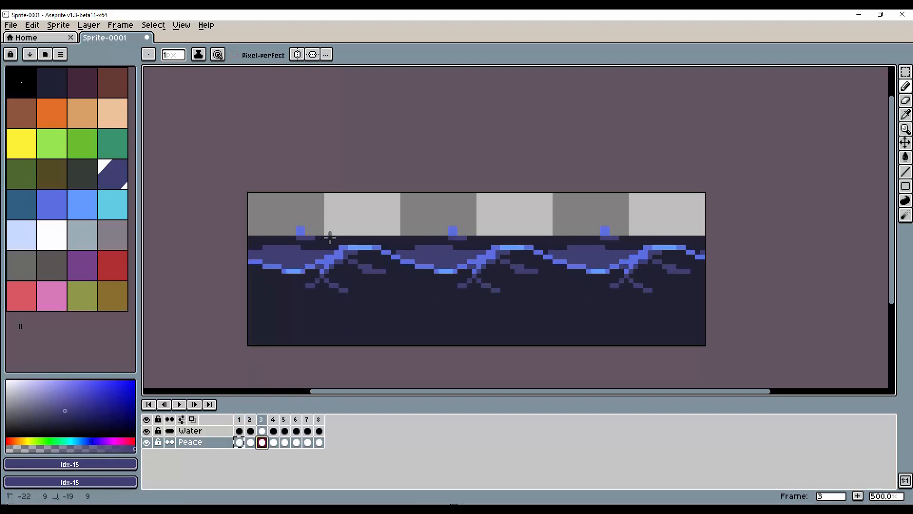
{"action": "left_click_drag", "start_coordinate": [329, 237], "coordinate": [310, 242]}
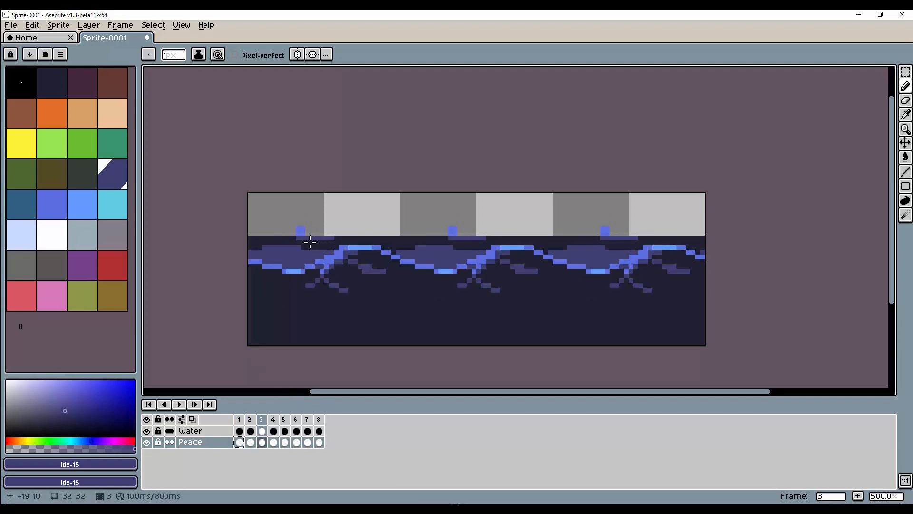
{"action": "left_click", "coordinate": [273, 442]}
{"action": "left_click_drag", "start_coordinate": [322, 239], "coordinate": [386, 238]}
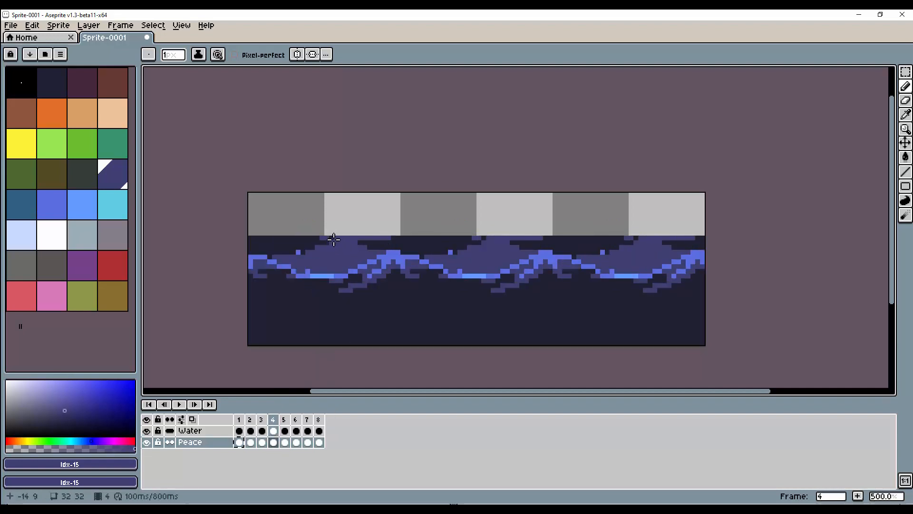
Continue the rightward-moving Idx-15 patch along the background's upper edge on frames 5, 6 and 7.
{"action": "left_click", "coordinate": [285, 443]}
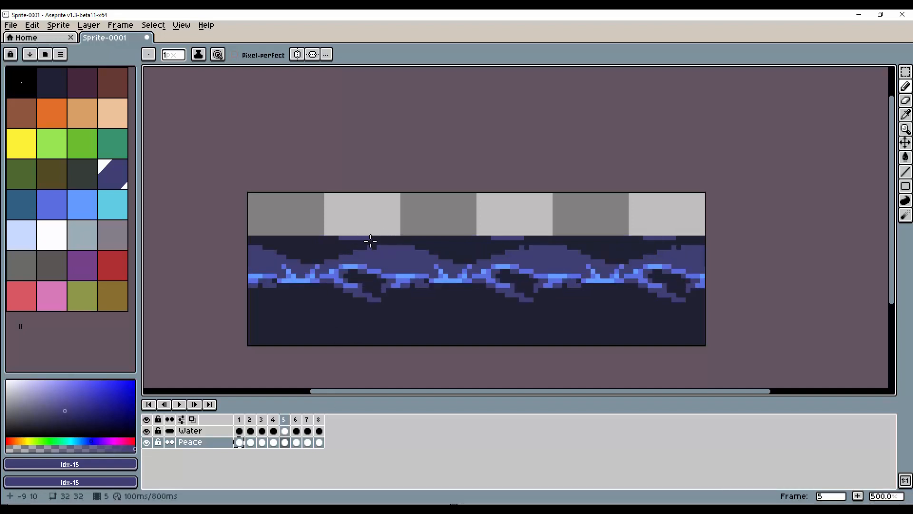
{"action": "left_click_drag", "start_coordinate": [370, 241], "coordinate": [405, 238]}
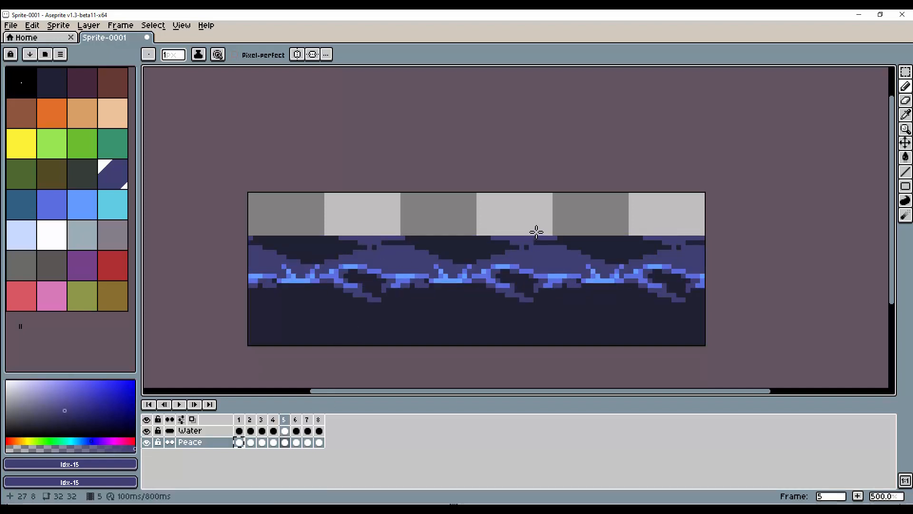
{"action": "left_click", "coordinate": [297, 443]}
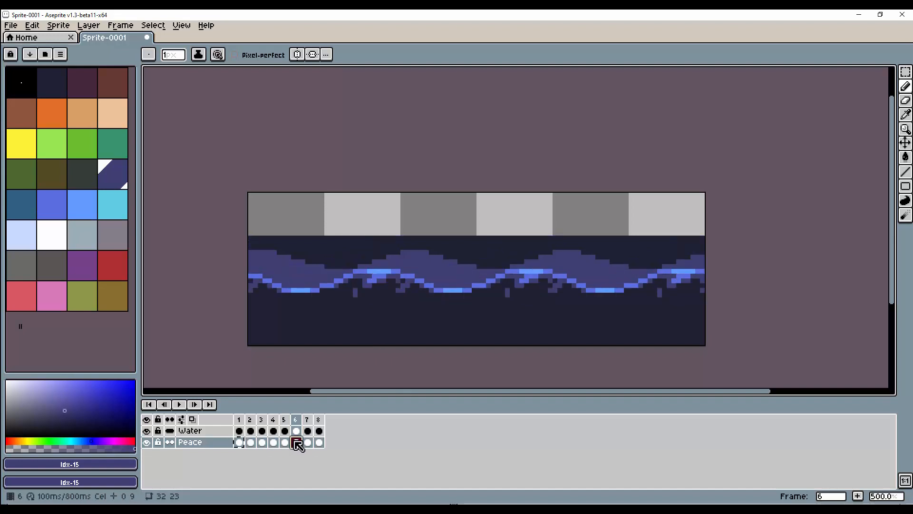
{"action": "mouse_move", "coordinate": [371, 239]}
{"action": "left_mouse_down"}
{"action": "mouse_move", "coordinate": [418, 236]}
{"action": "mouse_move", "coordinate": [376, 242]}
{"action": "left_mouse_up"}
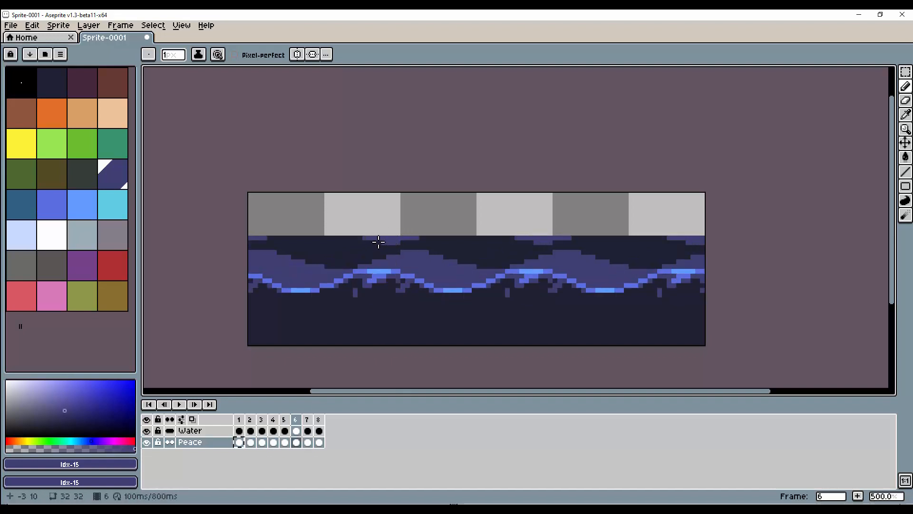
{"action": "left_click", "coordinate": [308, 431]}
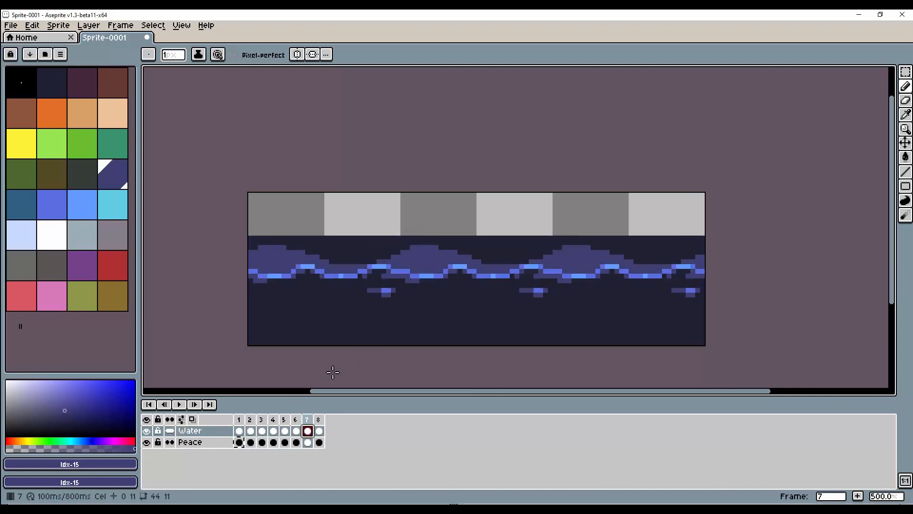
{"action": "mouse_move", "coordinate": [376, 239]}
{"action": "left_mouse_down"}
{"action": "mouse_move", "coordinate": [431, 238]}
{"action": "mouse_move", "coordinate": [392, 242]}
{"action": "left_mouse_up"}
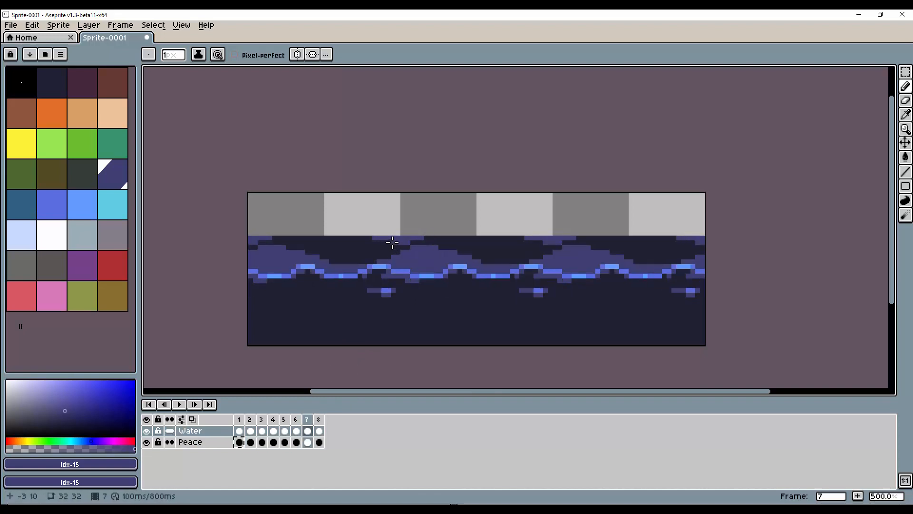
Copy frame 1's Peace cel to frame 8, shift its edge patch slightly left using Idx-15 and Idx-1, and play the loop.
{"action": "left_click", "coordinate": [319, 431]}
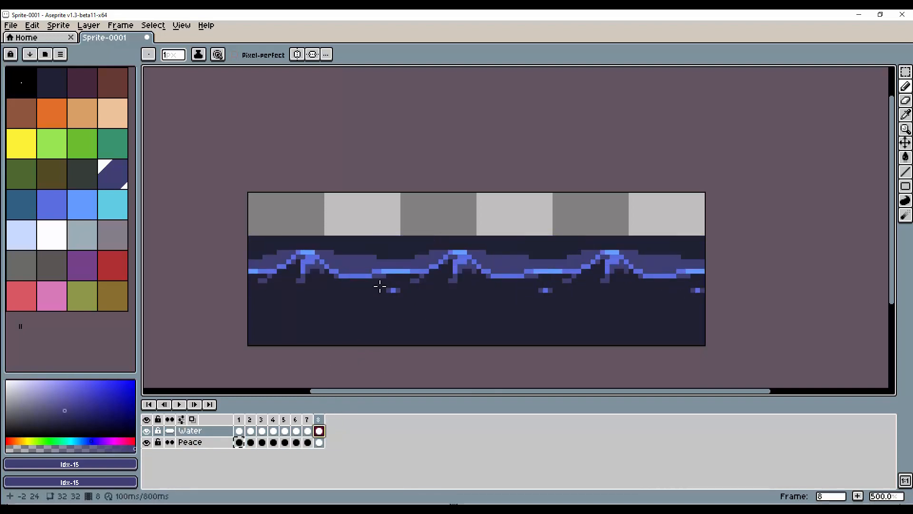
{"action": "left_click", "coordinate": [239, 442]}
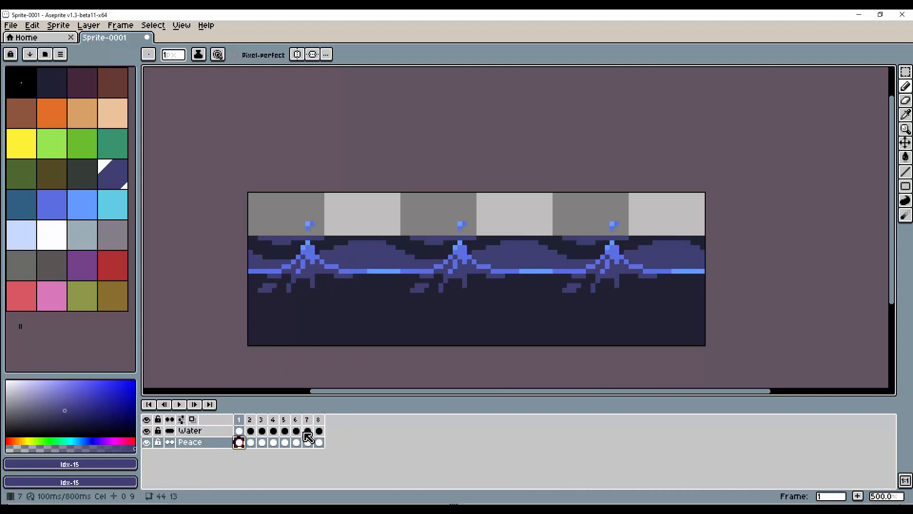
{"action": "left_click", "coordinate": [319, 443]}
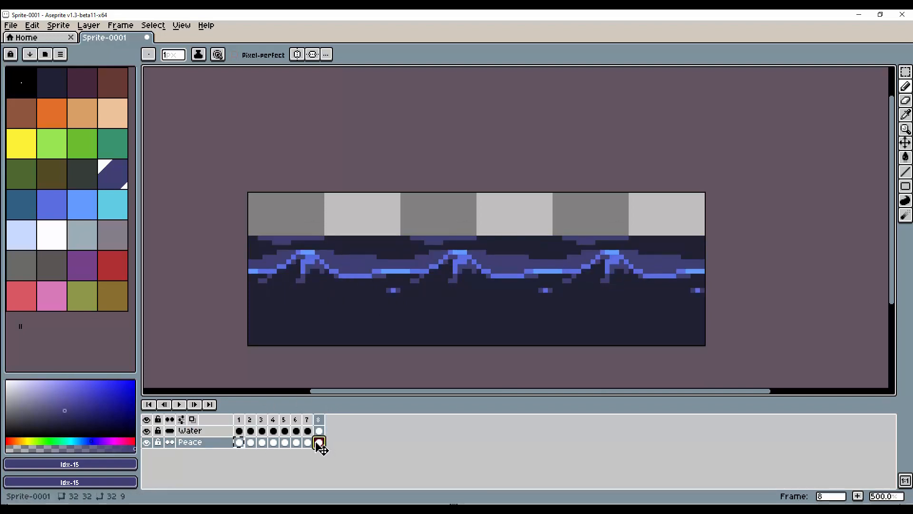
{"action": "left_click", "coordinate": [318, 240], "text": "alt"}
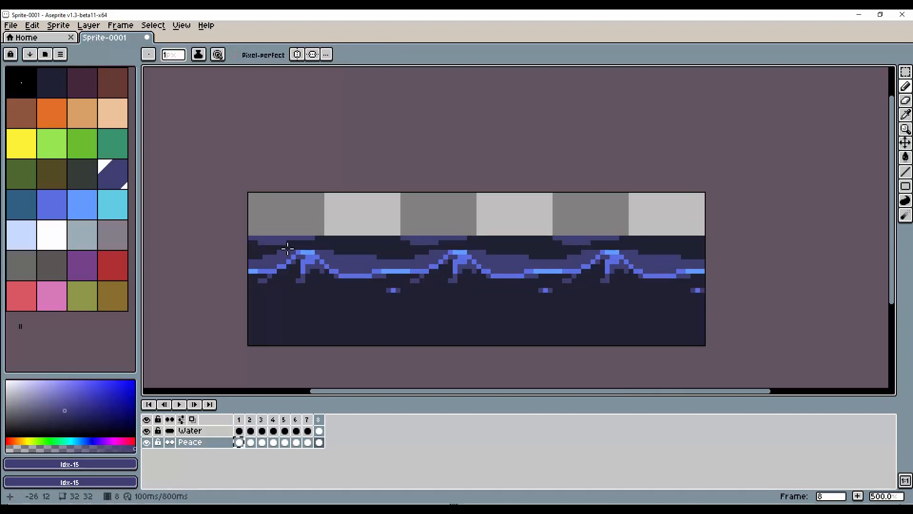
{"action": "left_click", "coordinate": [308, 443]}
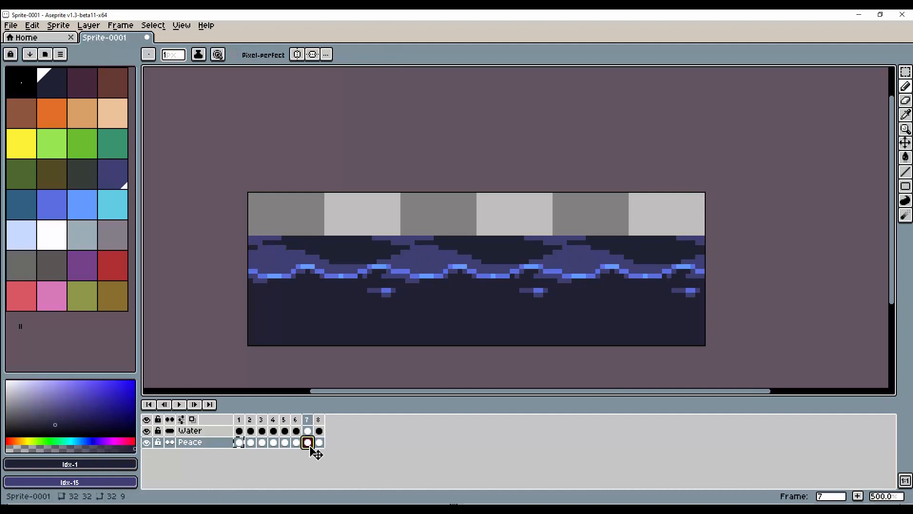
{"action": "left_click", "coordinate": [183, 407]}
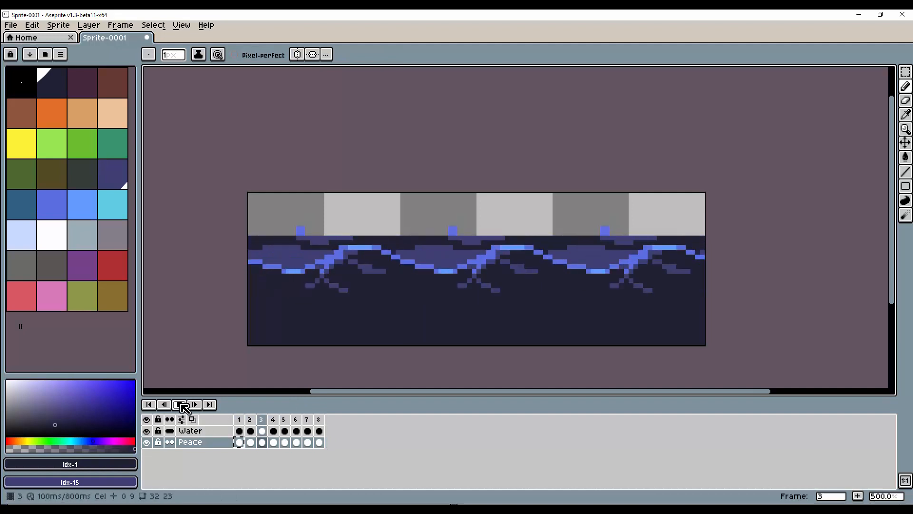